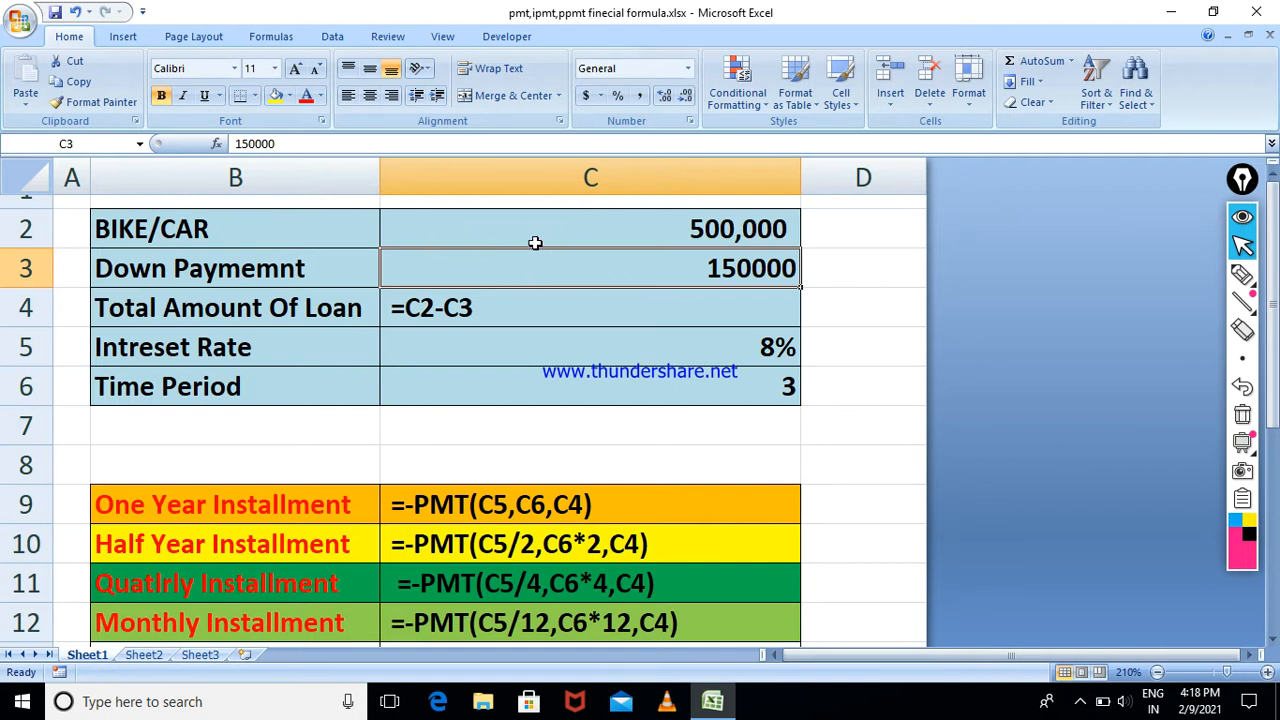
click(599, 235)
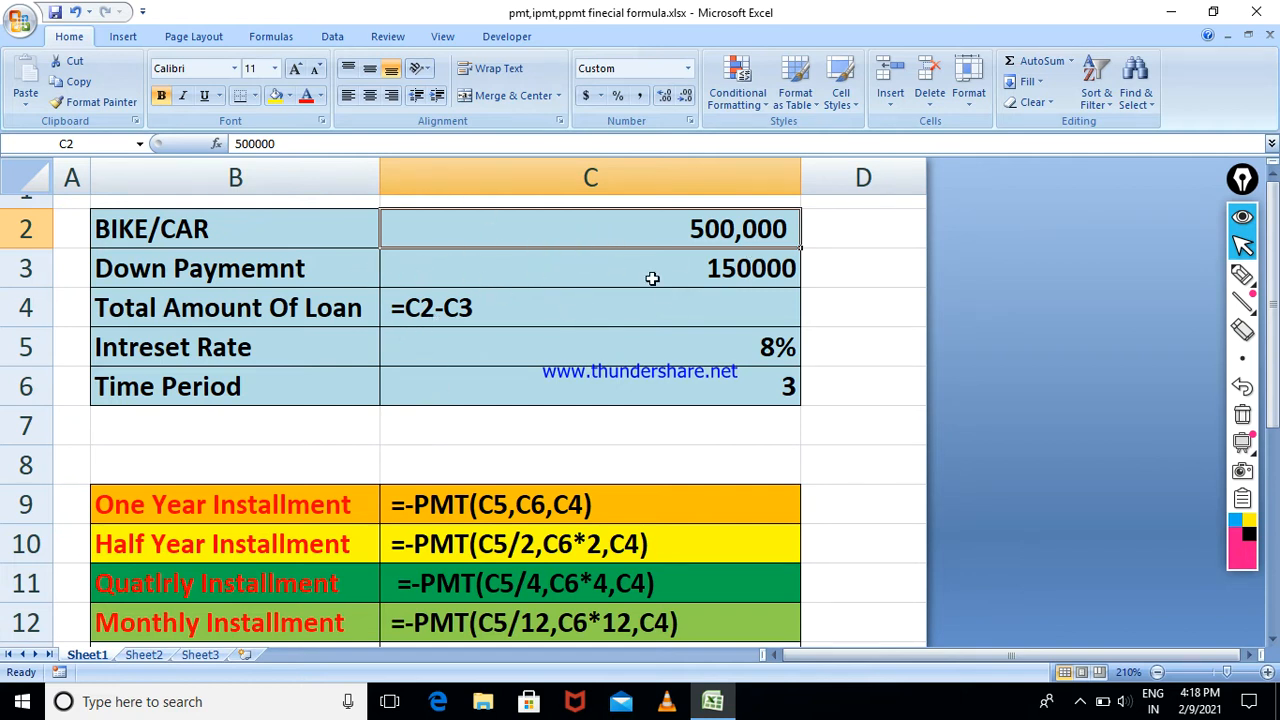
click(514, 265)
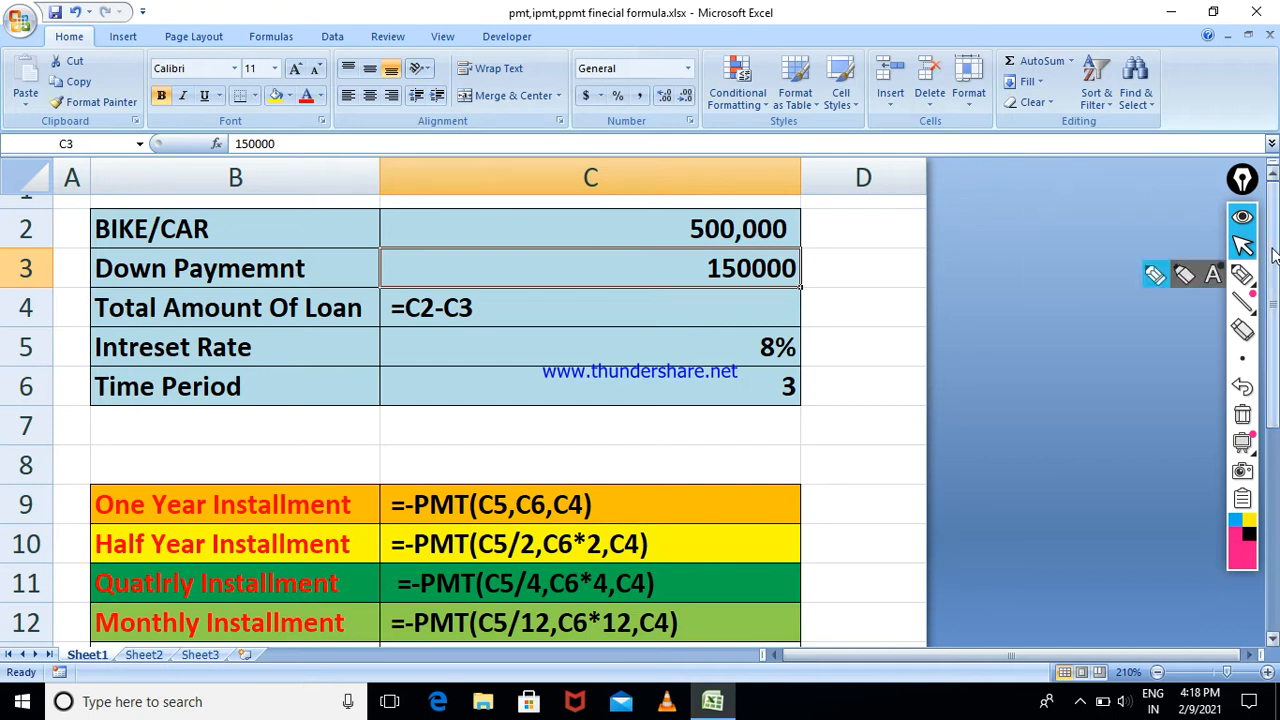
mouse_move(1273, 300)
mouse_down()
mouse_move(1275, 414)
mouse_move(1273, 300)
mouse_up()
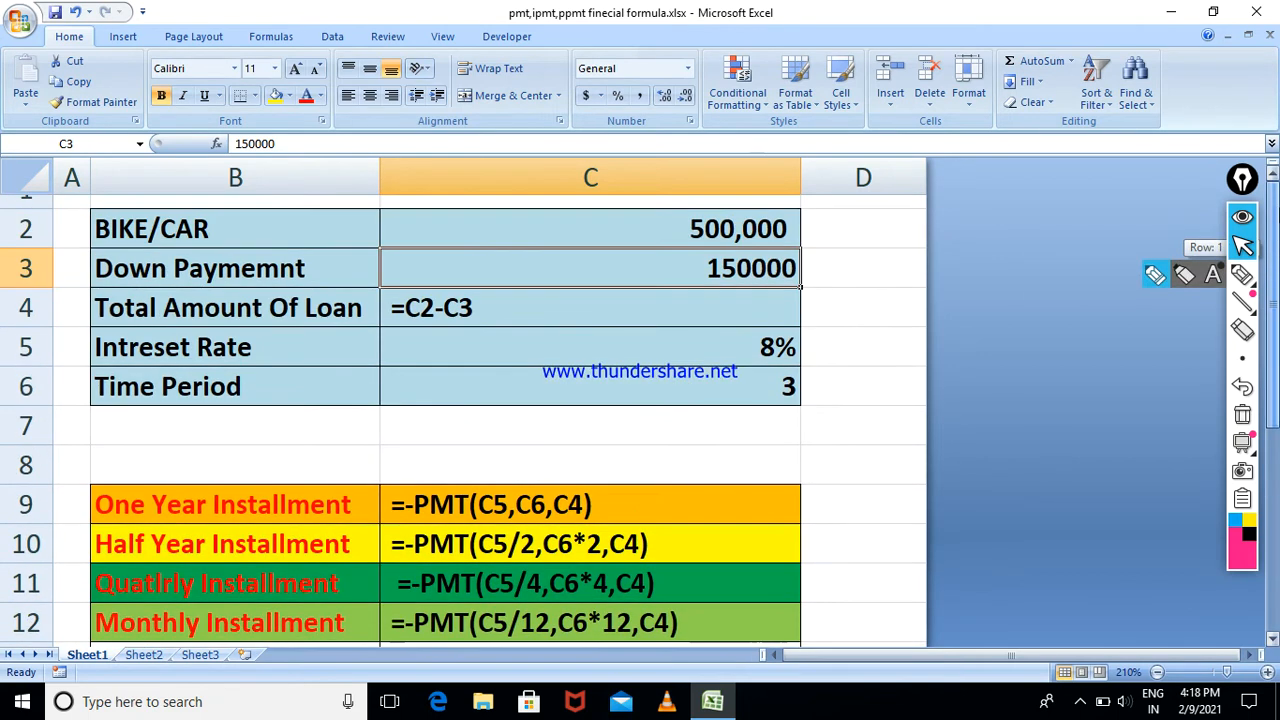
Hide all columns from E through the last column on Sheet2
click(143, 655)
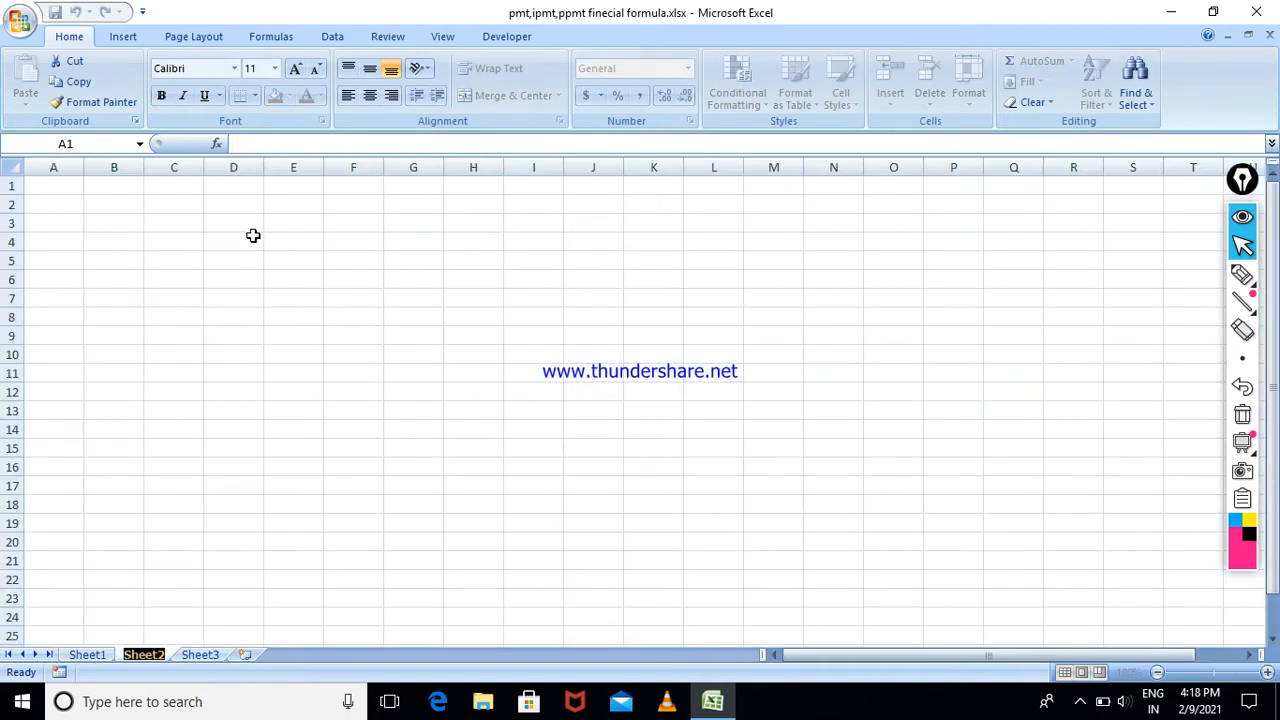
click(286, 162)
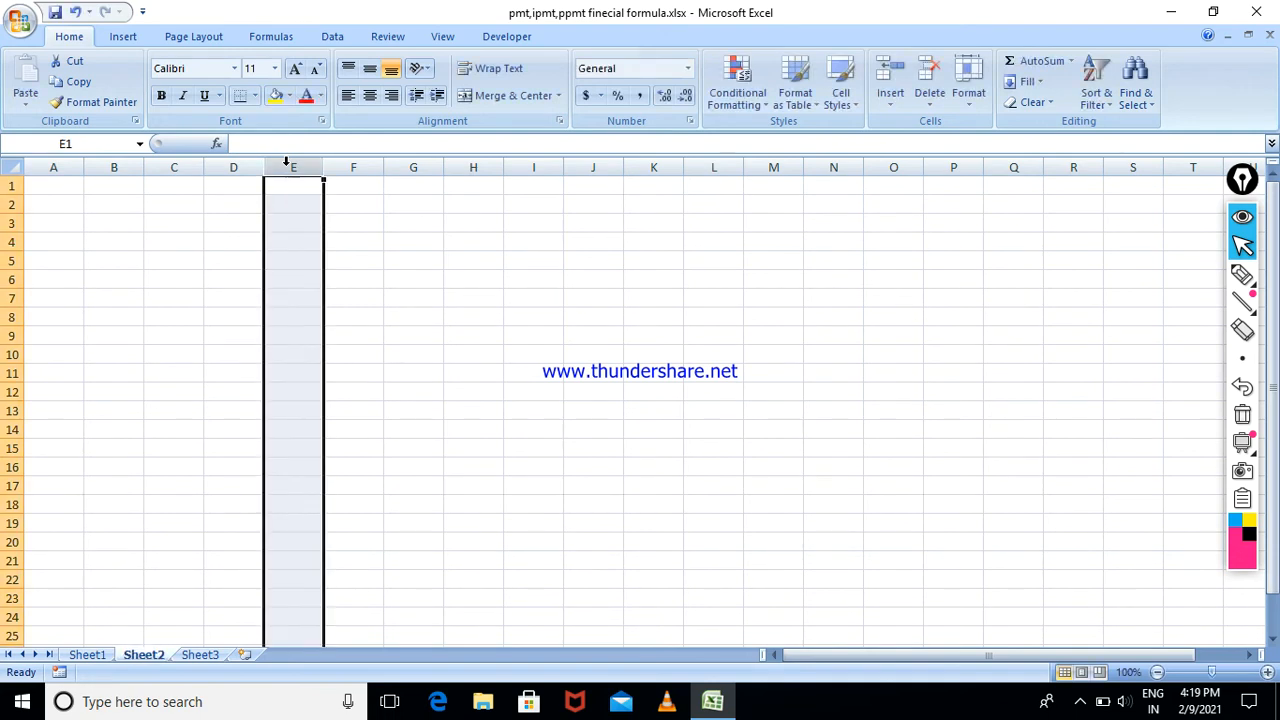
key(ctrl+shift+Right)
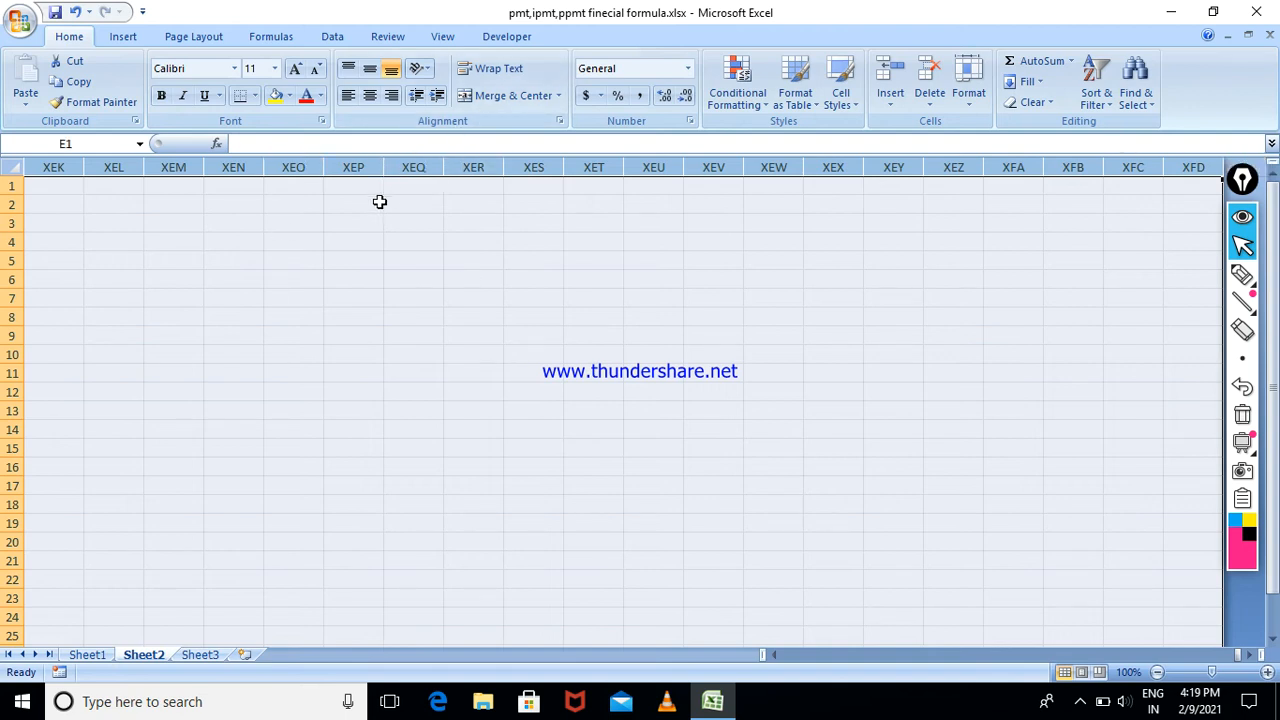
right_click(399, 162)
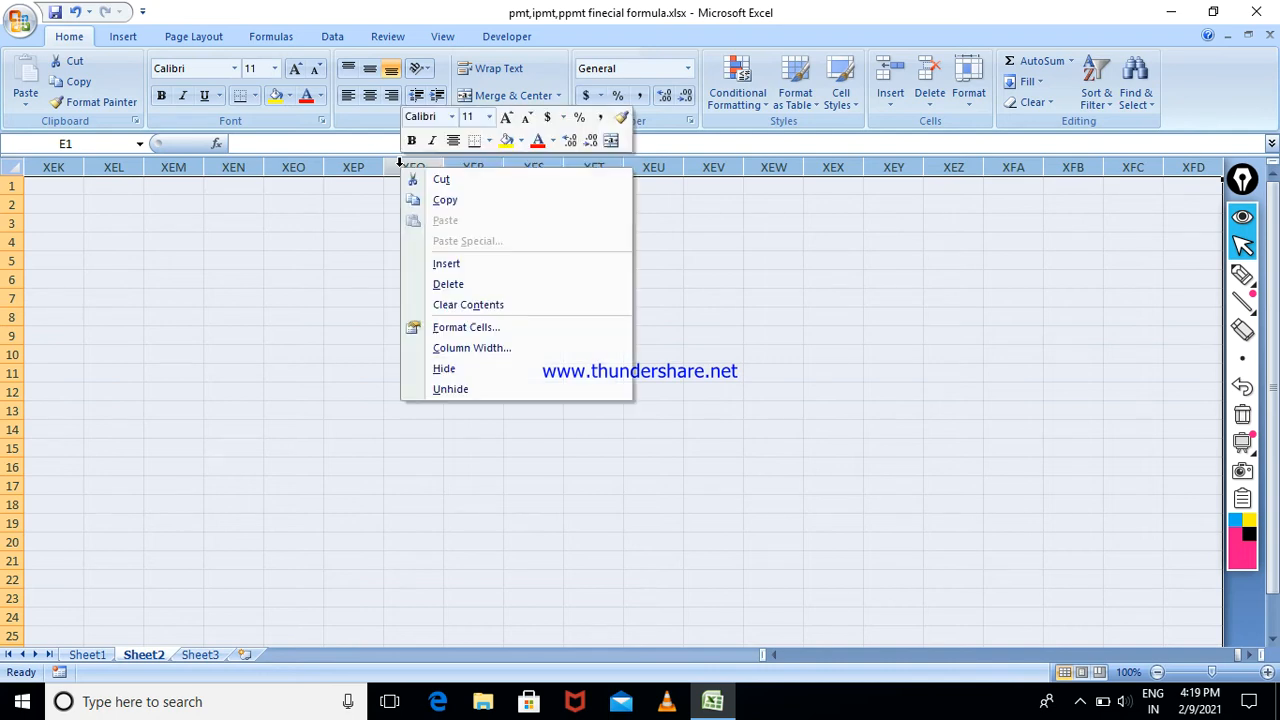
click(456, 368)
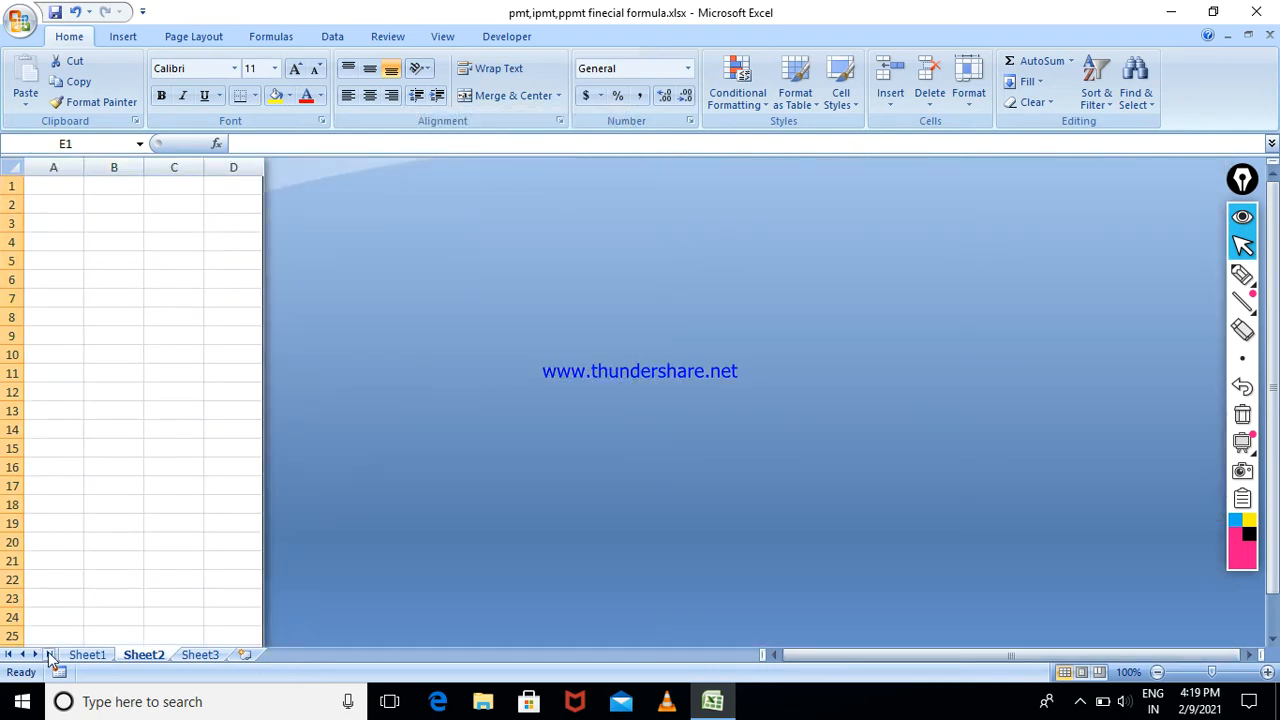
Hide all rows from row 12 down to the last row on Sheet2
click(8, 391)
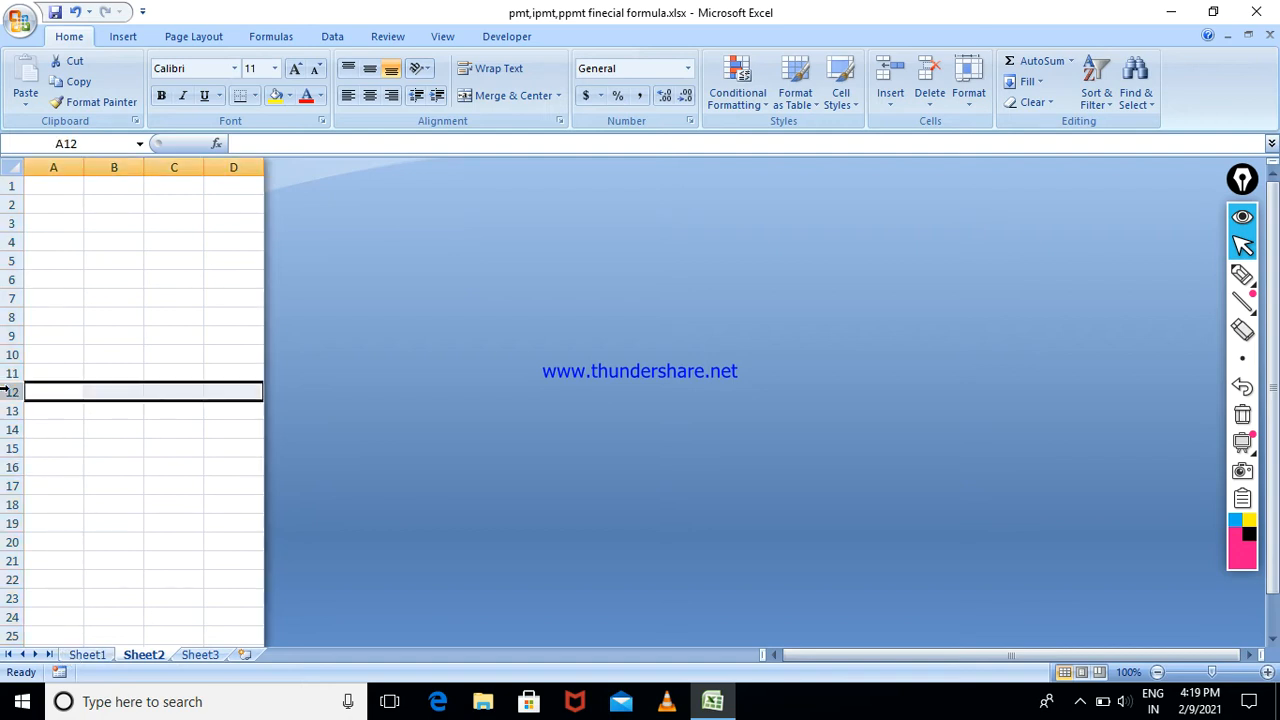
key(ctrl+shift+Down)
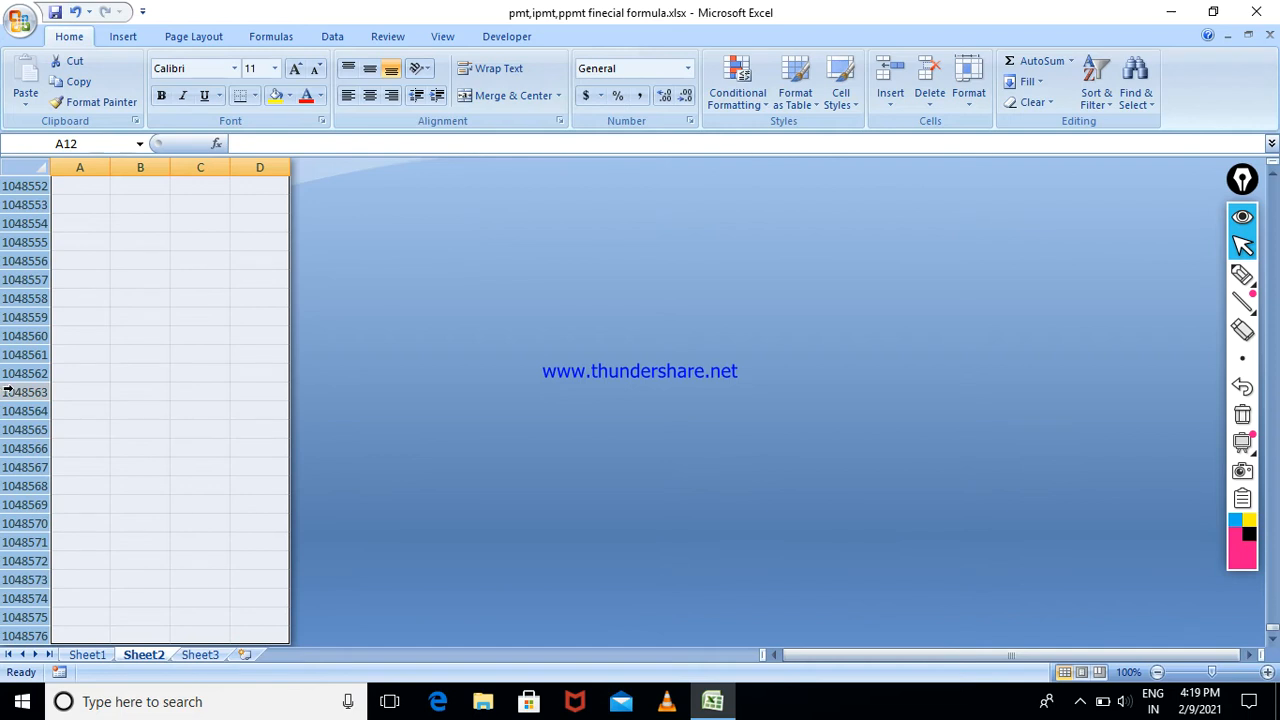
right_click(12, 391)
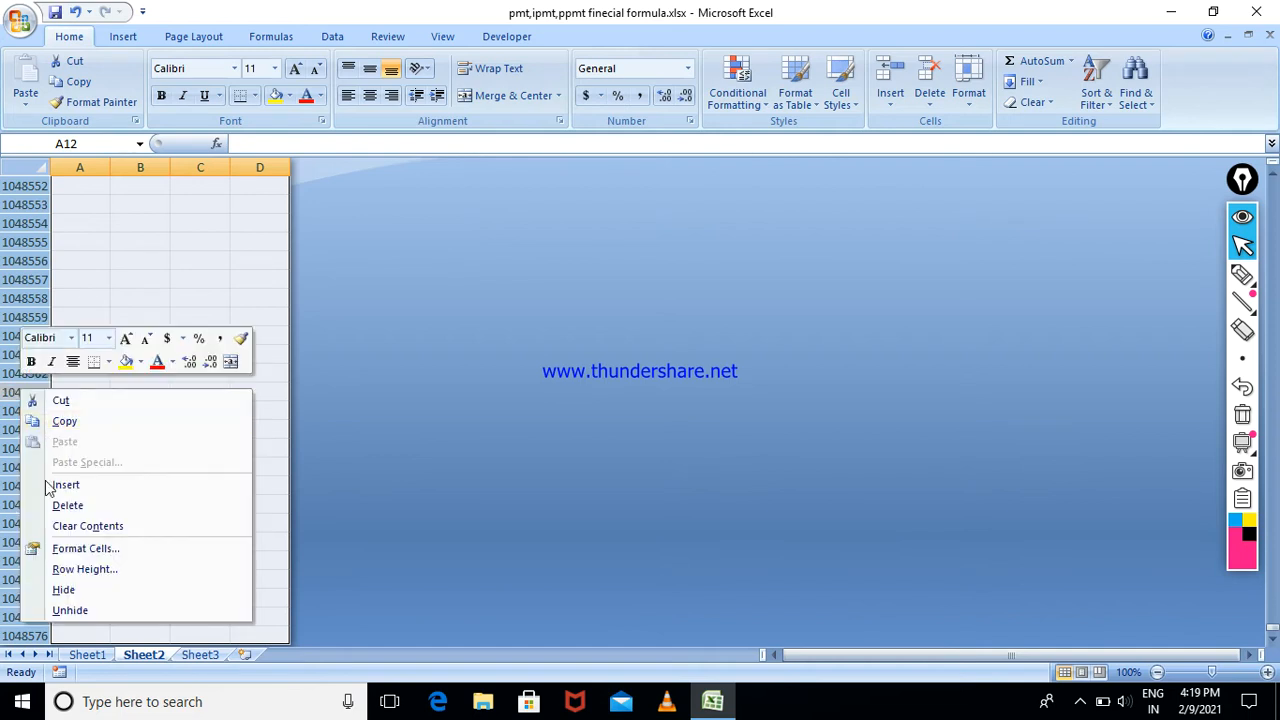
click(63, 589)
click(123, 349)
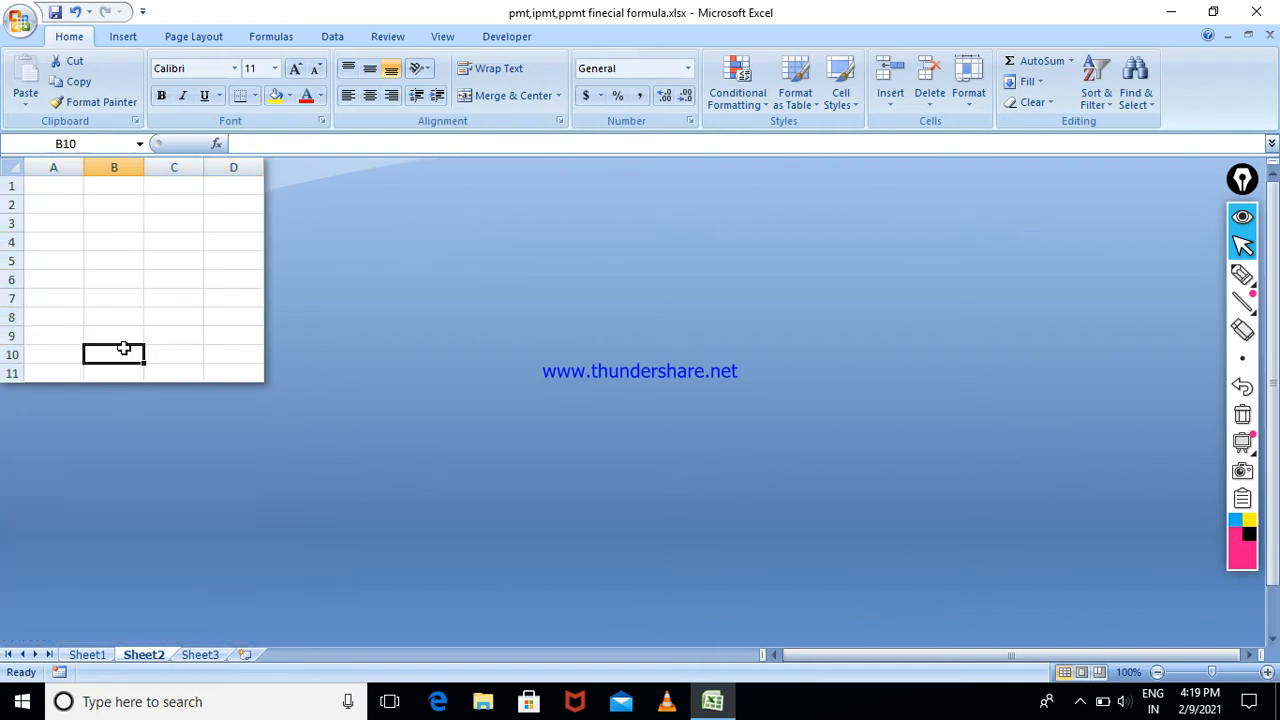
Zoom the Sheet2 view in to at least 160%
click(1267, 673)
click(1267, 673)
click(1267, 673)
click(1267, 673)
click(1267, 673)
click(1267, 673)
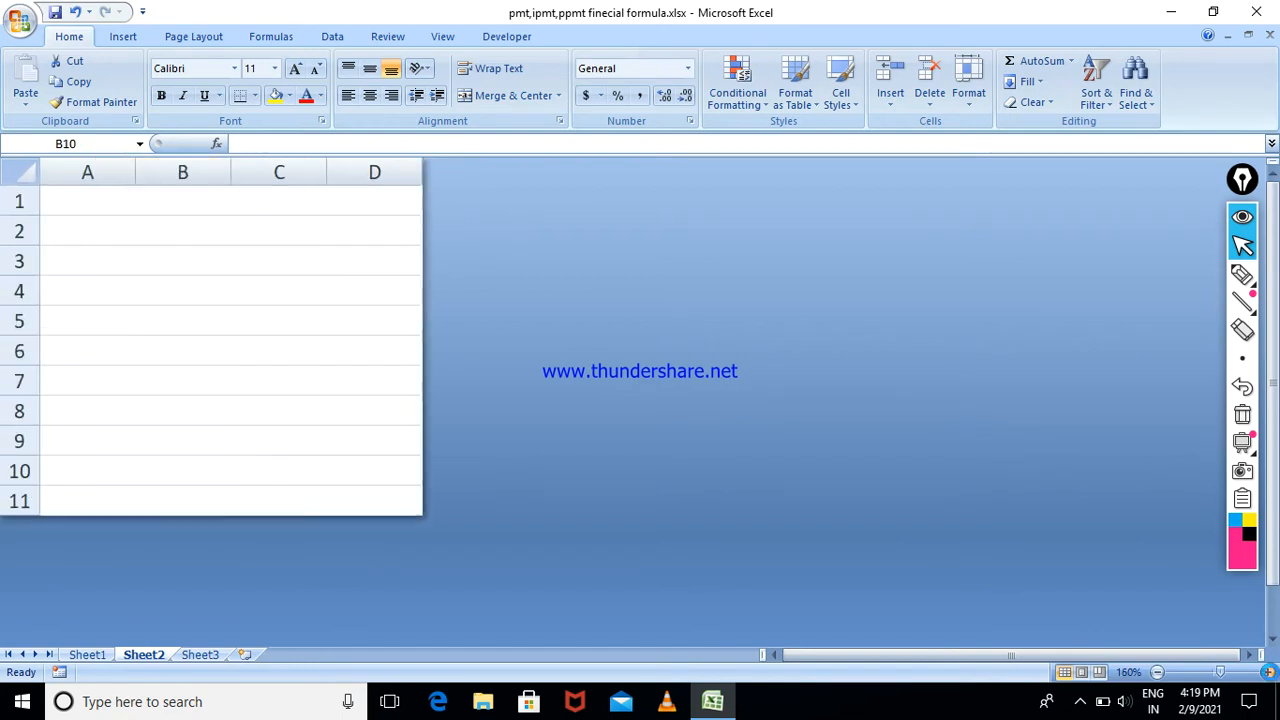
click(1267, 673)
Hide all rows from row 17 down to the last row on Sheet1
click(92, 656)
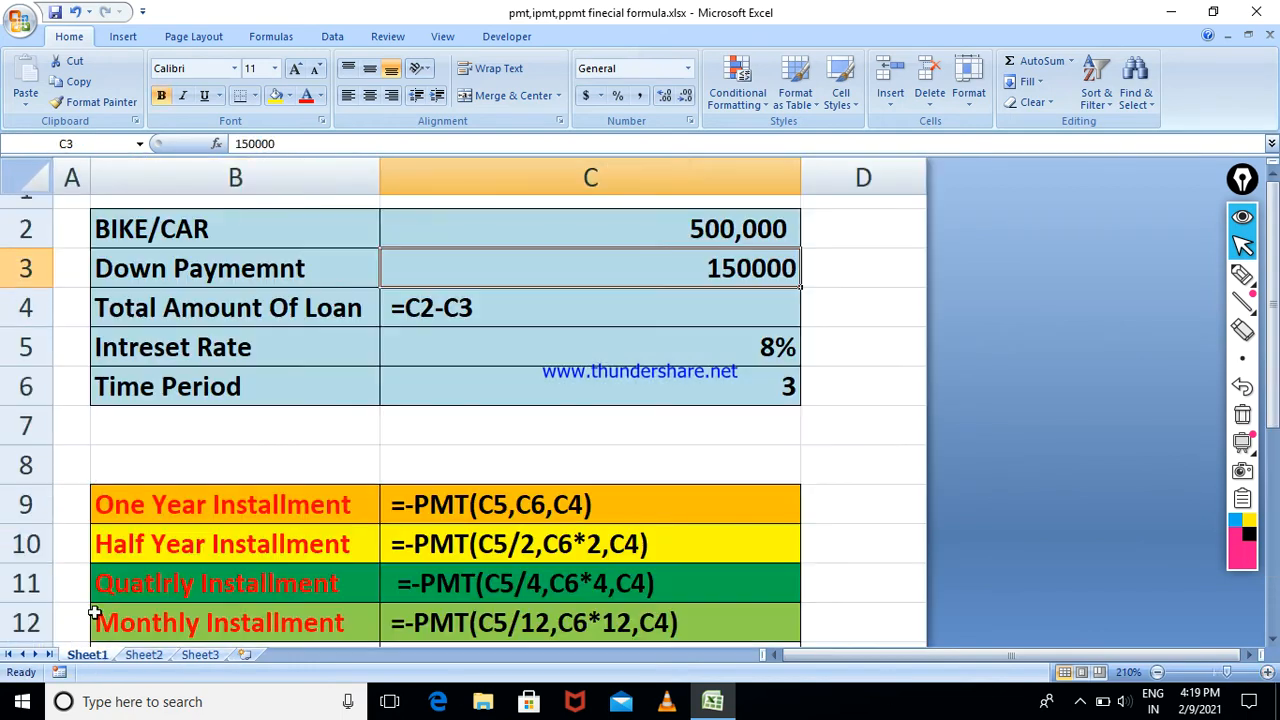
drag(1273, 330, 1274, 368)
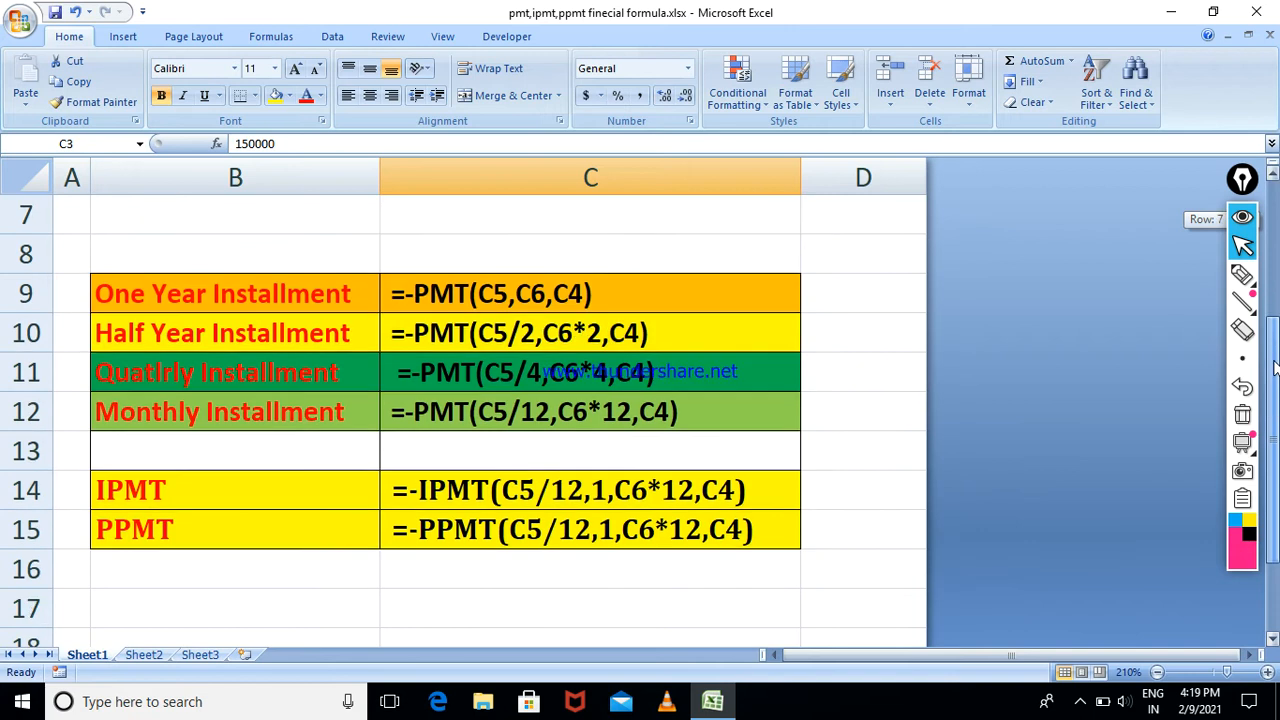
click(17, 608)
key(ctrl+shift+Down)
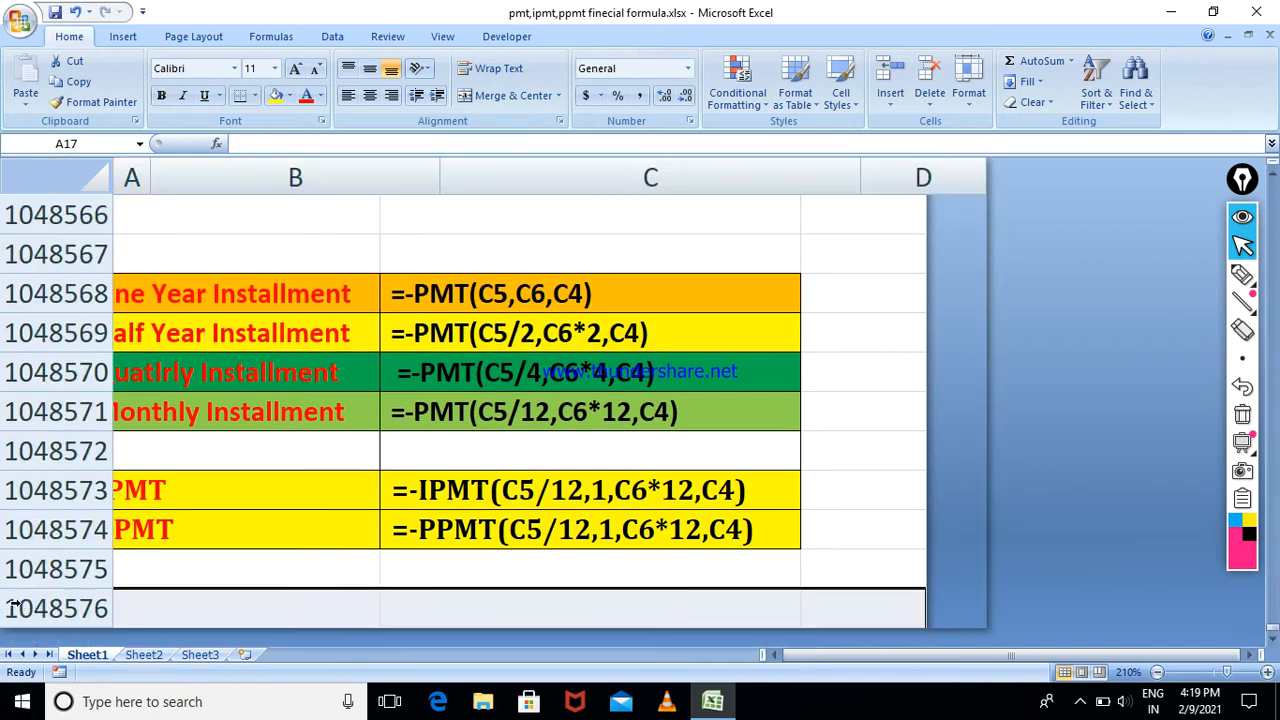
right_click(62, 571)
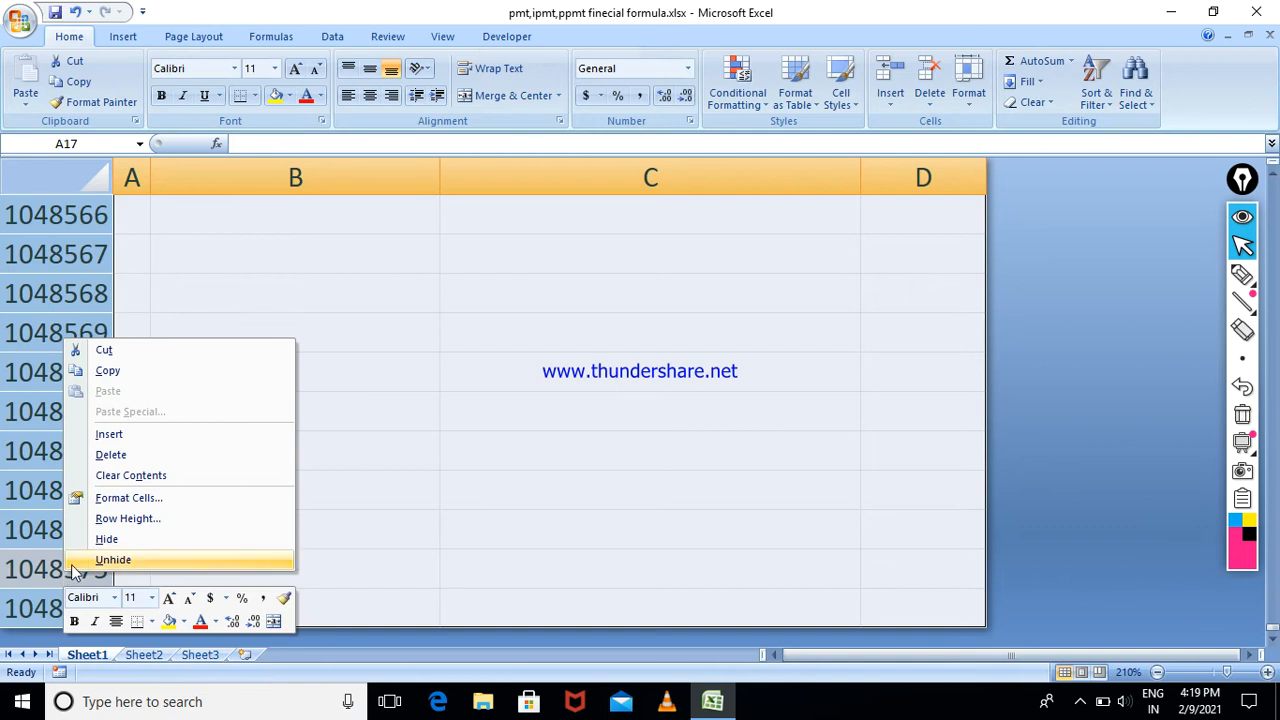
click(106, 540)
click(268, 308)
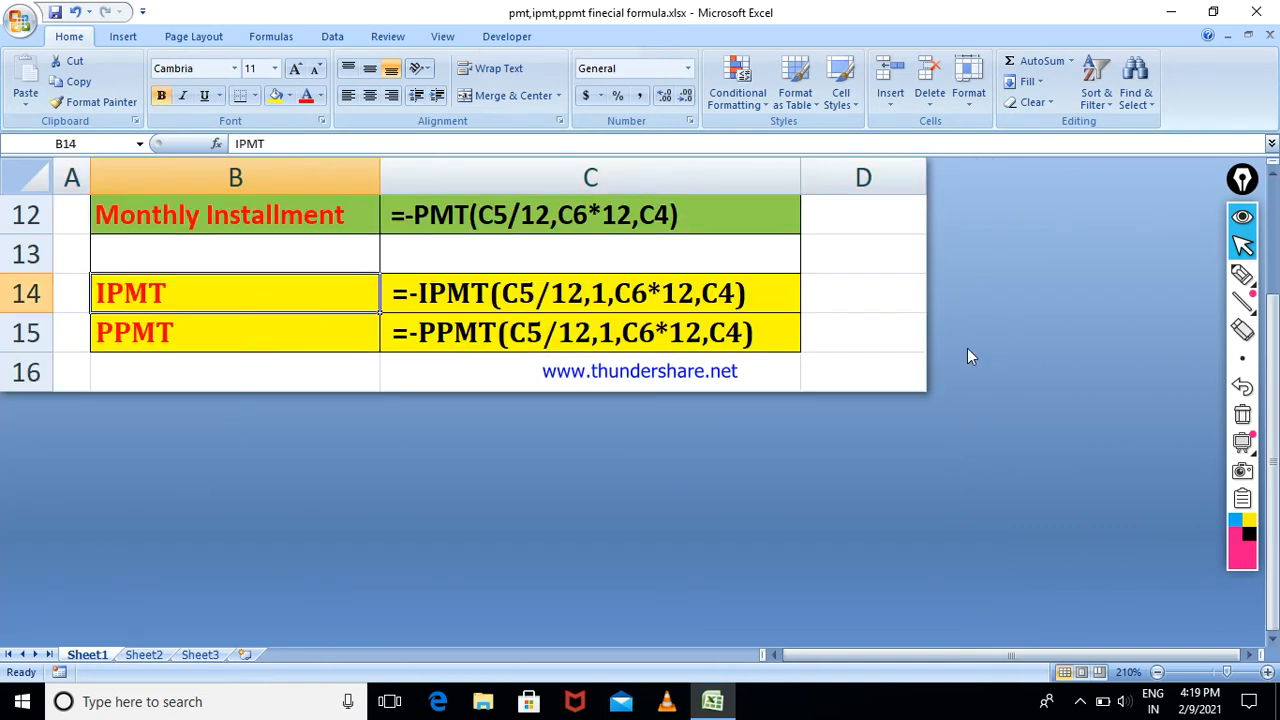
drag(1274, 472, 1274, 330)
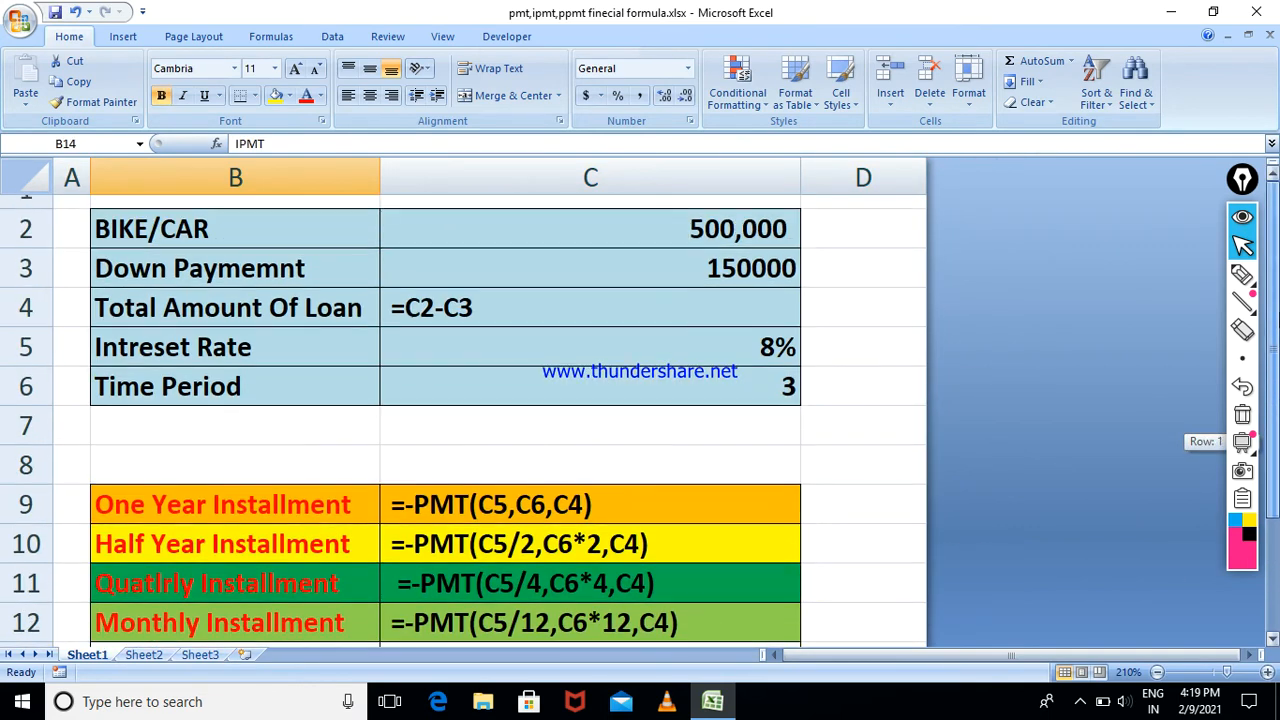
click(122, 240)
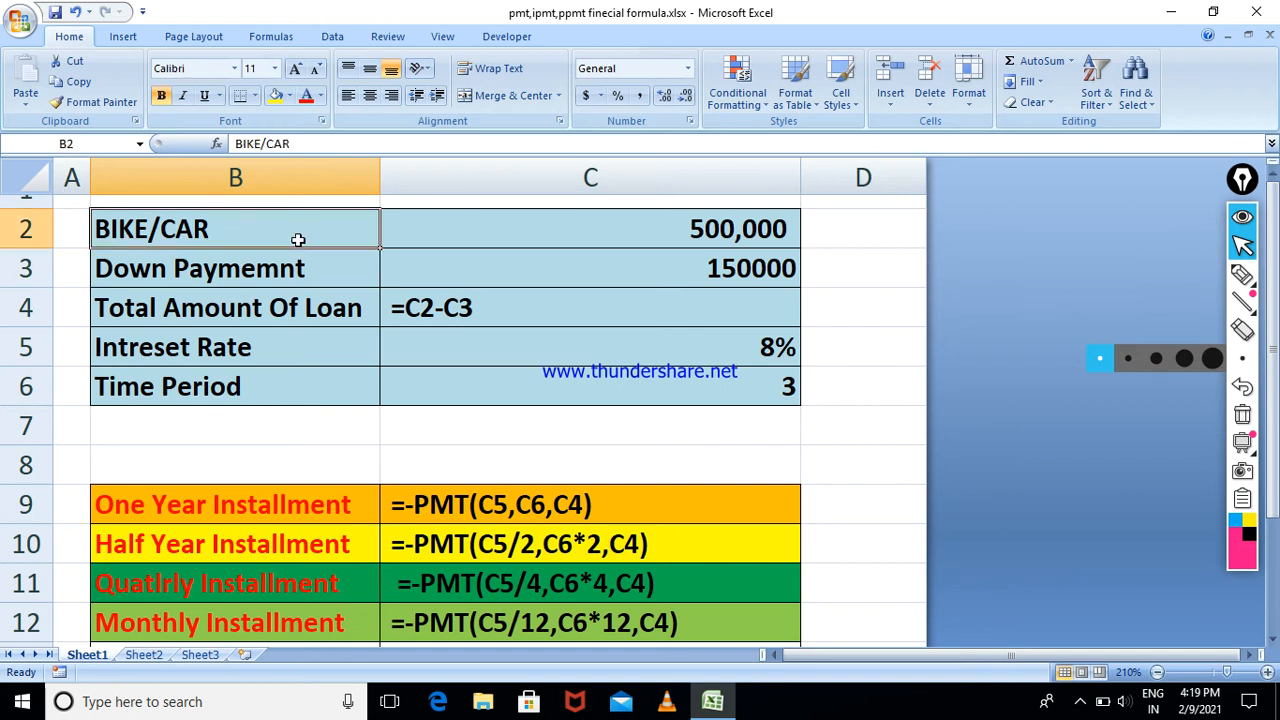
click(650, 232)
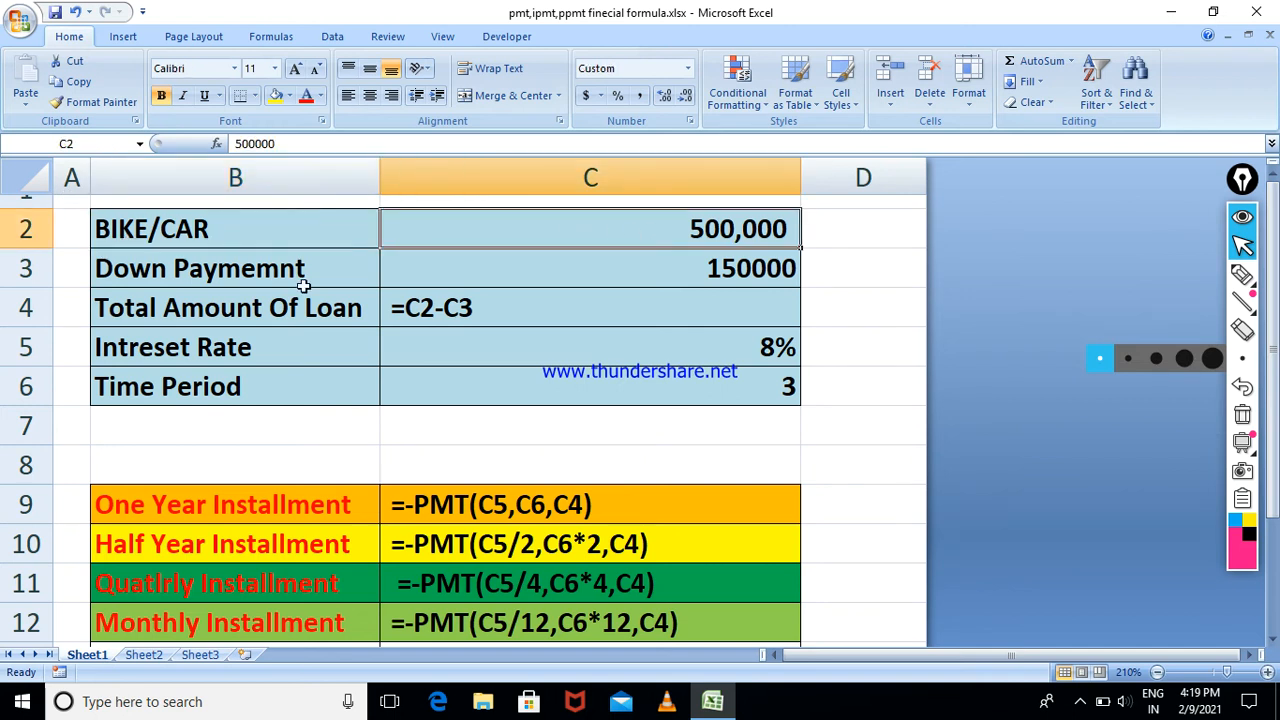
click(214, 274)
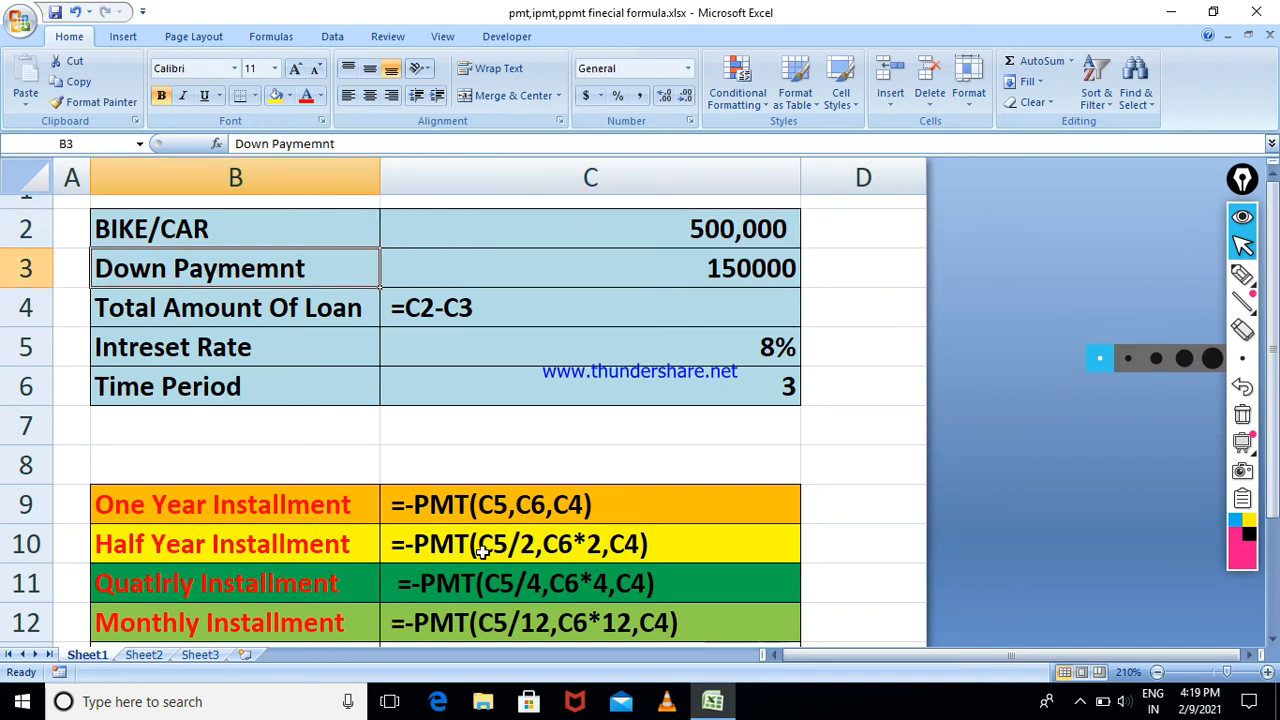
Mark the bike/car price, down payment, interest rate and time period with the annotation pen, and clear all the ink
click(1241, 273)
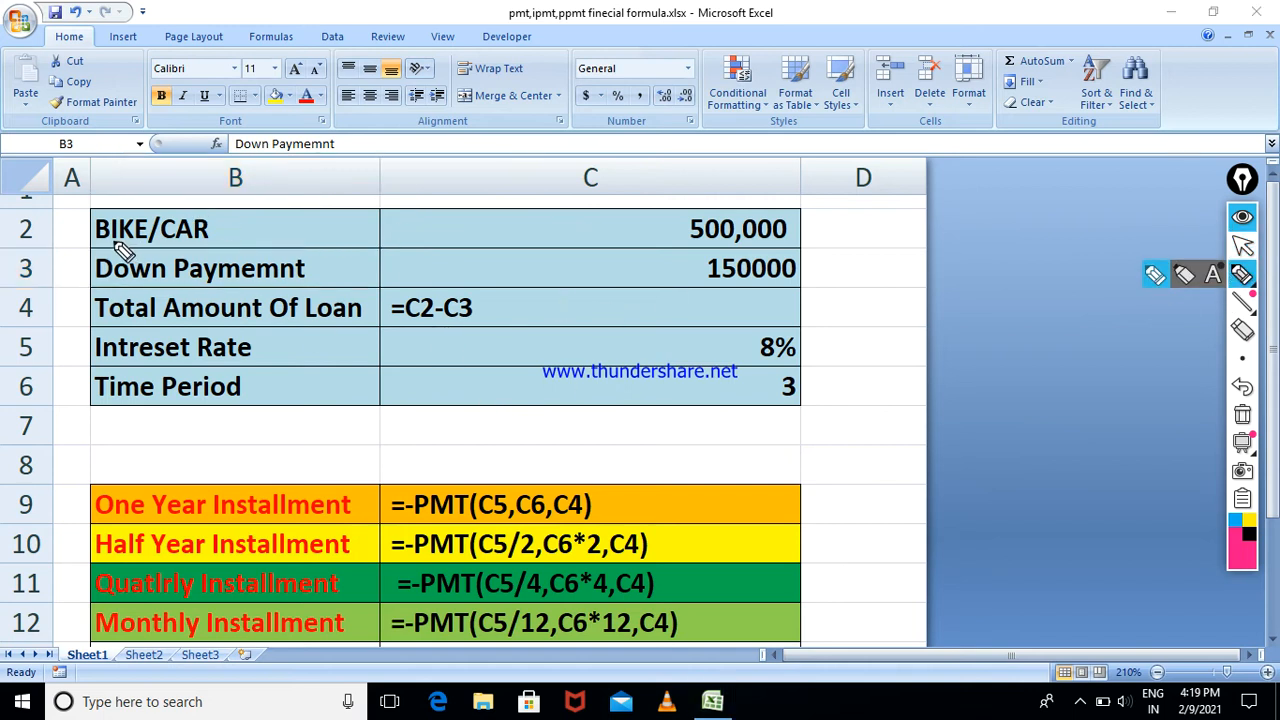
drag(77, 216, 124, 210)
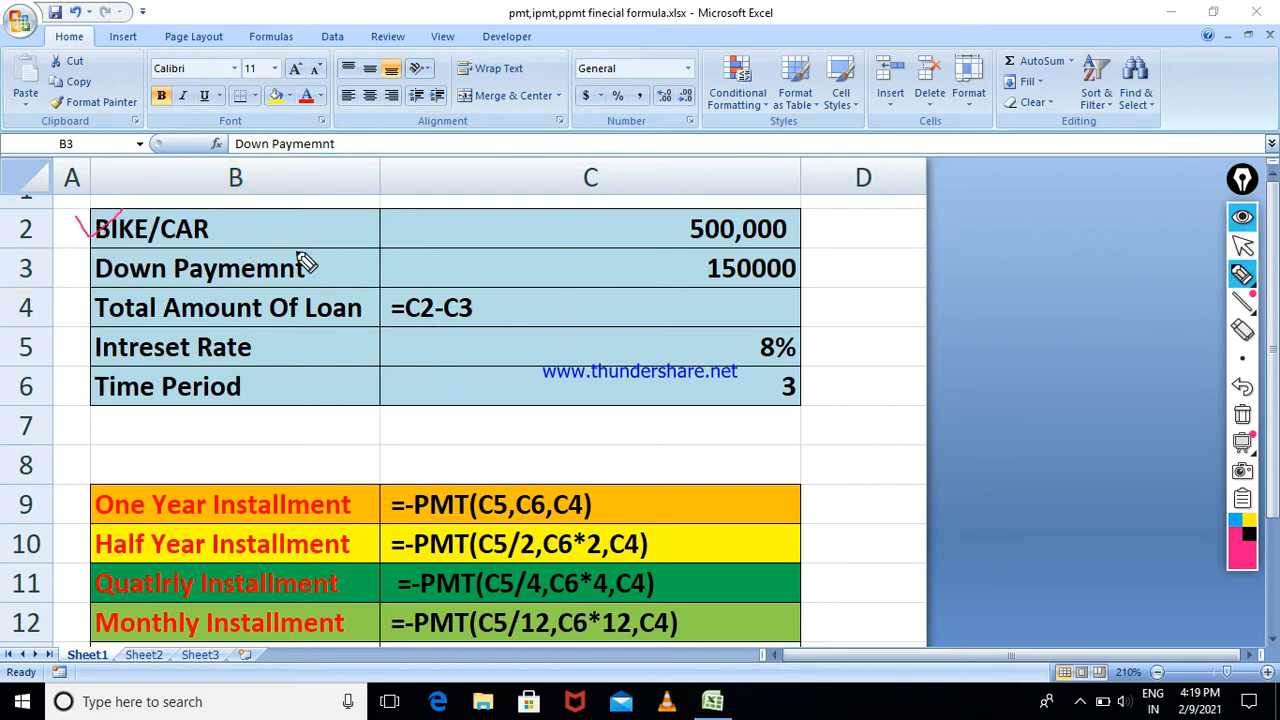
mouse_move(598, 212)
mouse_down()
mouse_move(703, 193)
mouse_move(823, 214)
mouse_move(794, 257)
mouse_move(685, 232)
mouse_up()
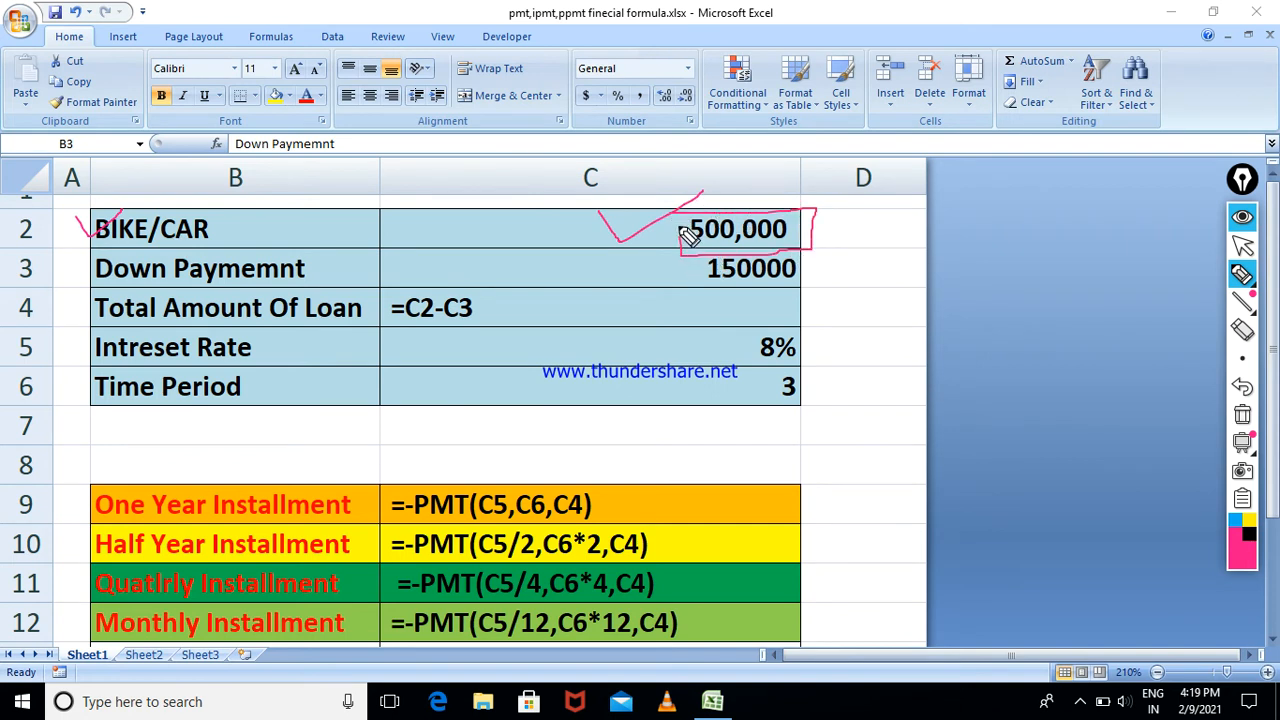
mouse_move(627, 265)
mouse_down()
mouse_move(664, 300)
mouse_move(718, 282)
mouse_up()
drag(806, 274, 863, 252)
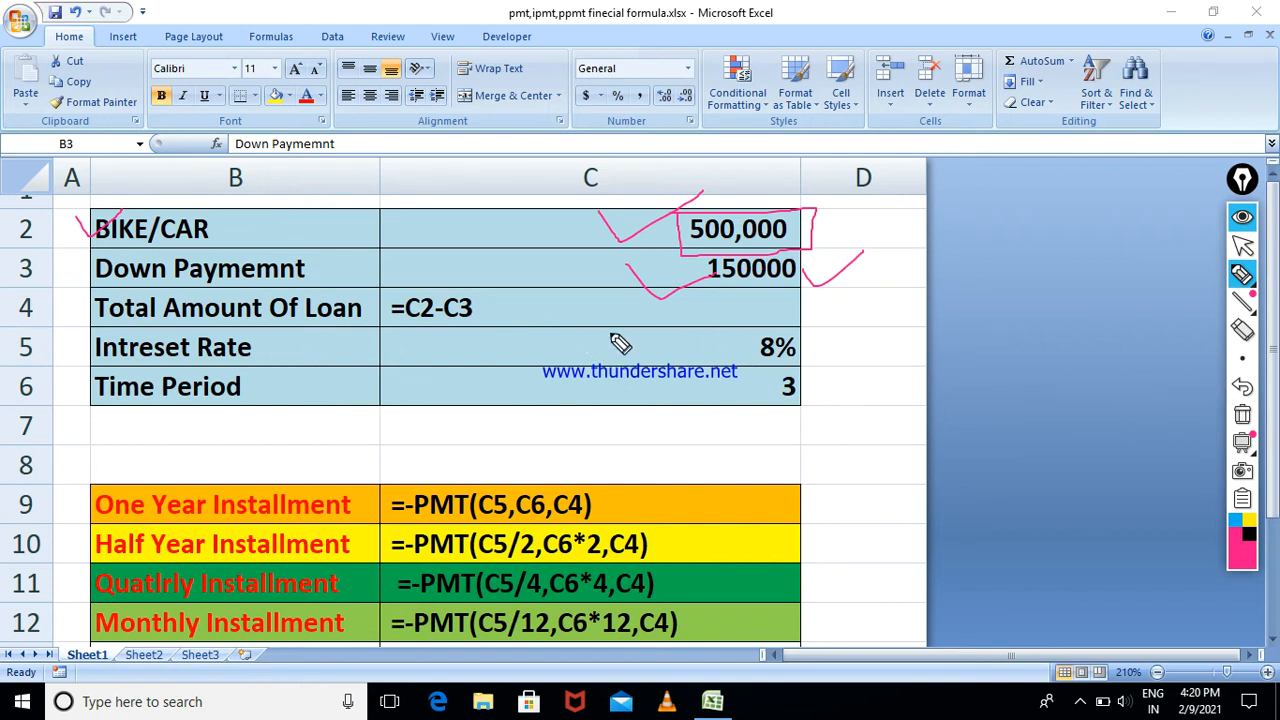
drag(612, 337, 688, 330)
drag(588, 378, 666, 370)
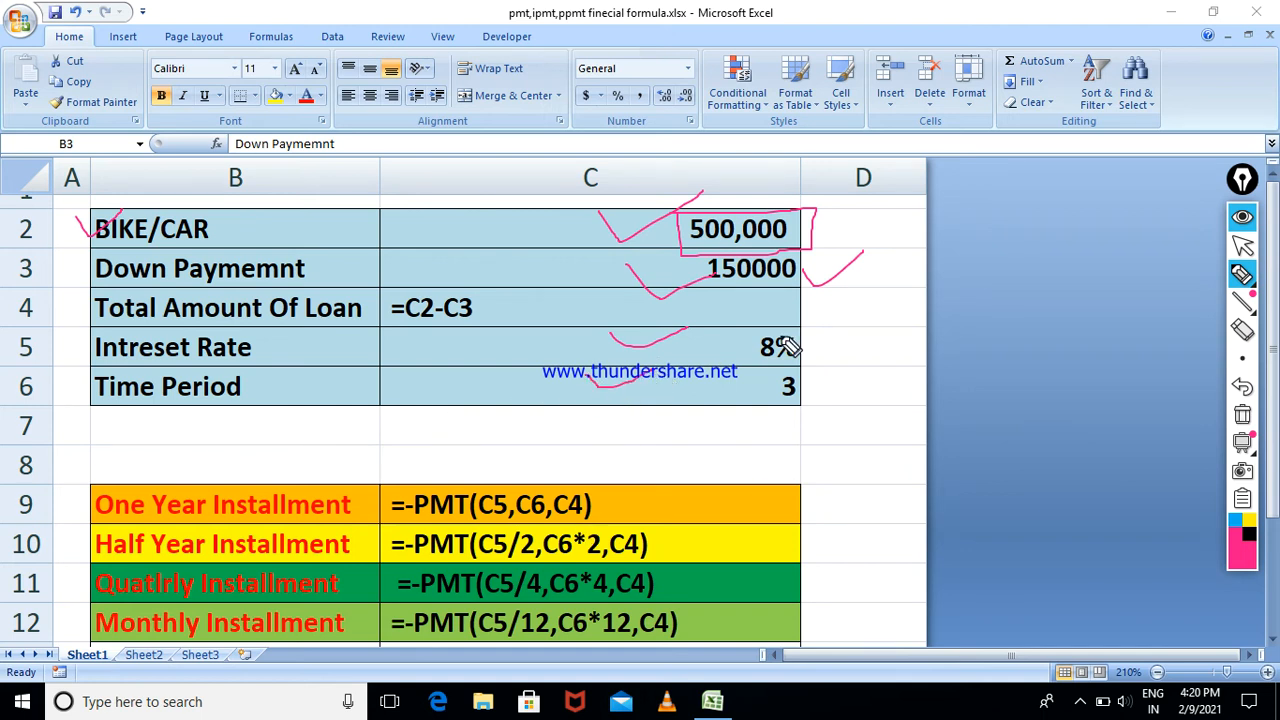
click(1241, 414)
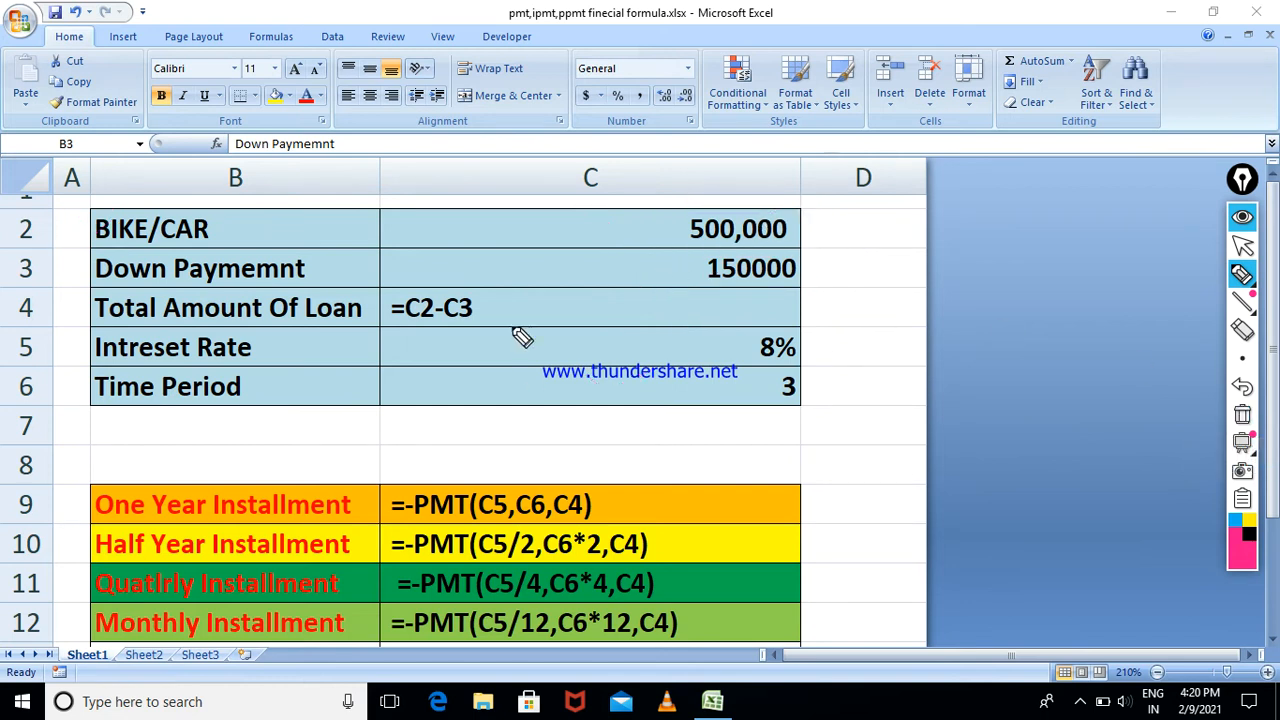
click(1241, 244)
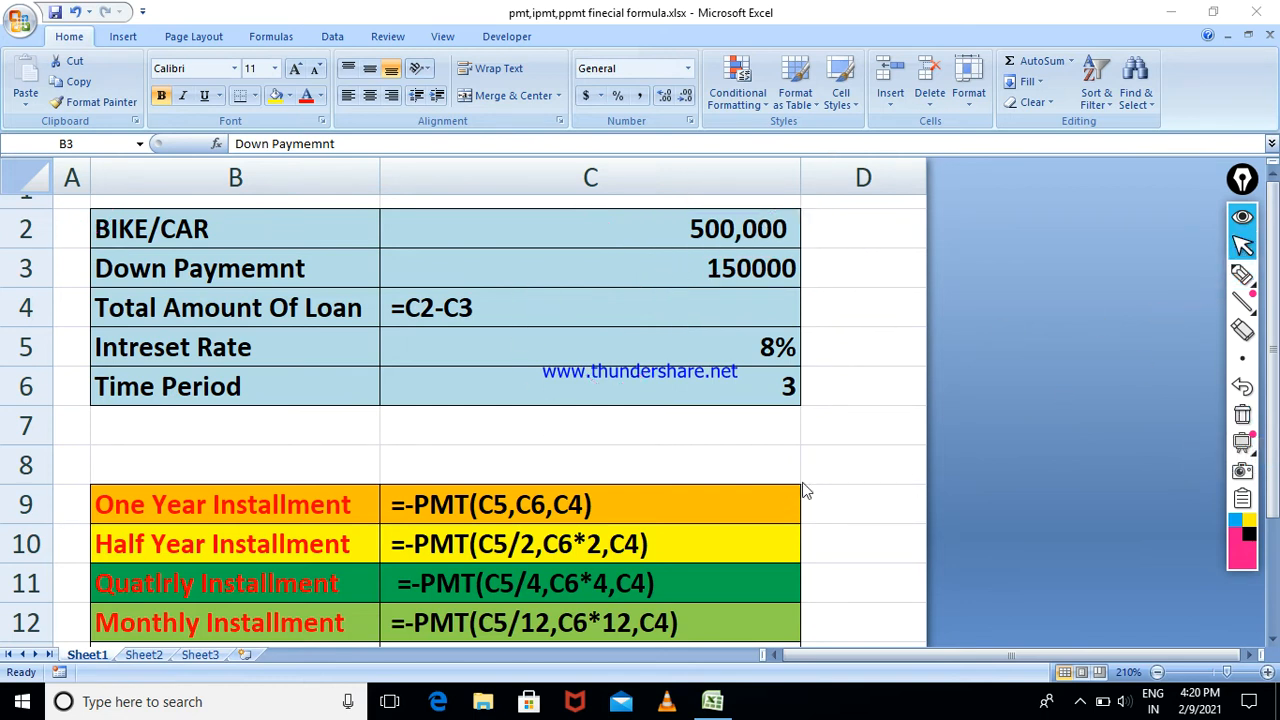
Turn the text in C4 into the live formula =C2-C3 to calculate the total amount of loan
click(427, 316)
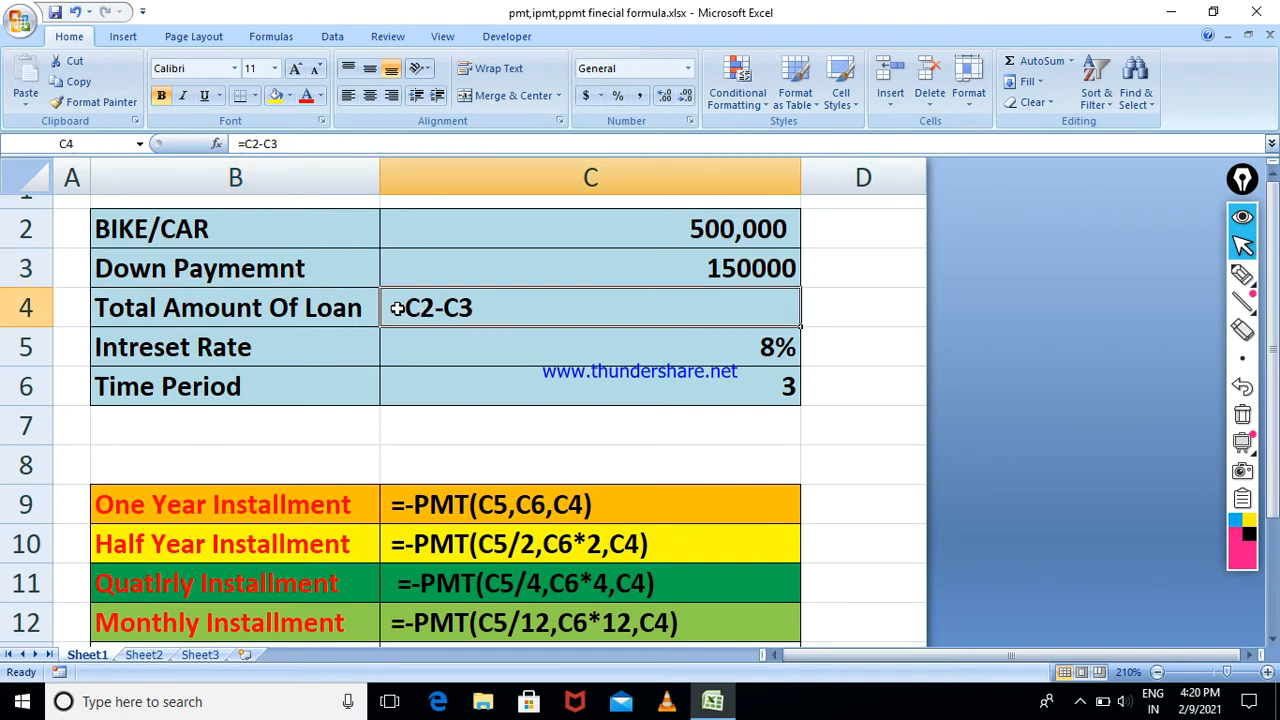
double_click(397, 313)
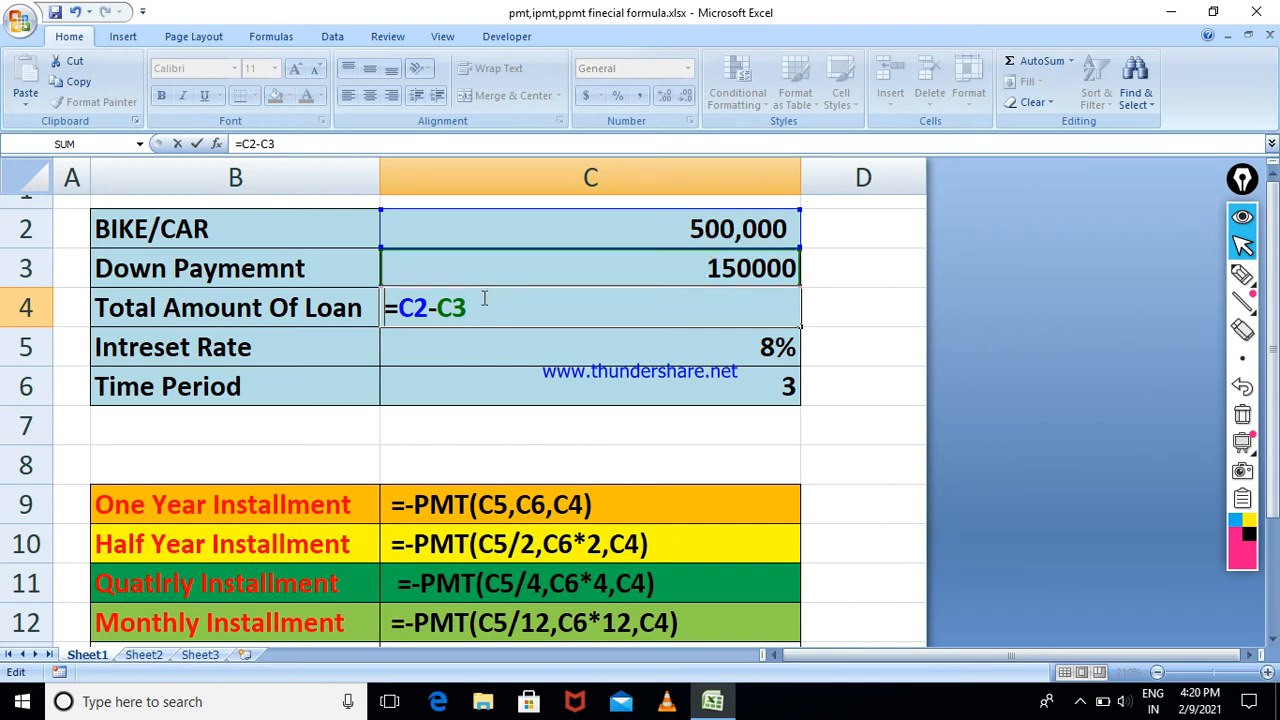
key(Return)
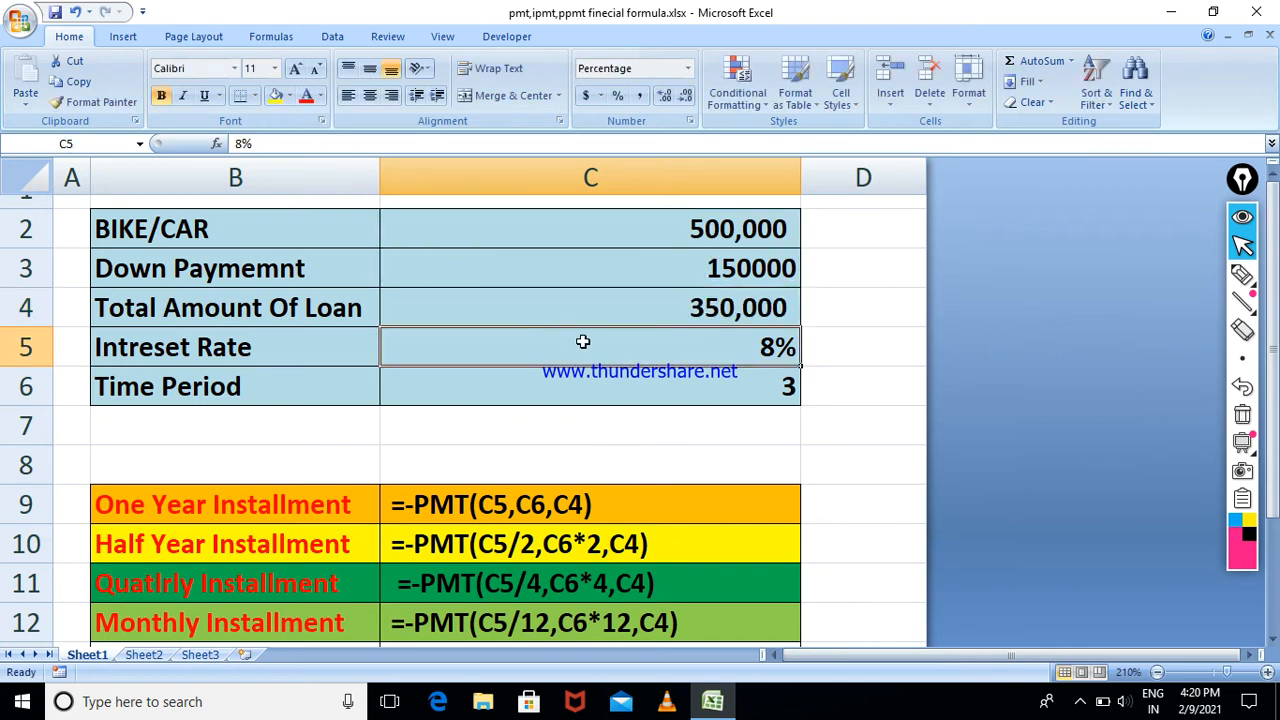
click(690, 306)
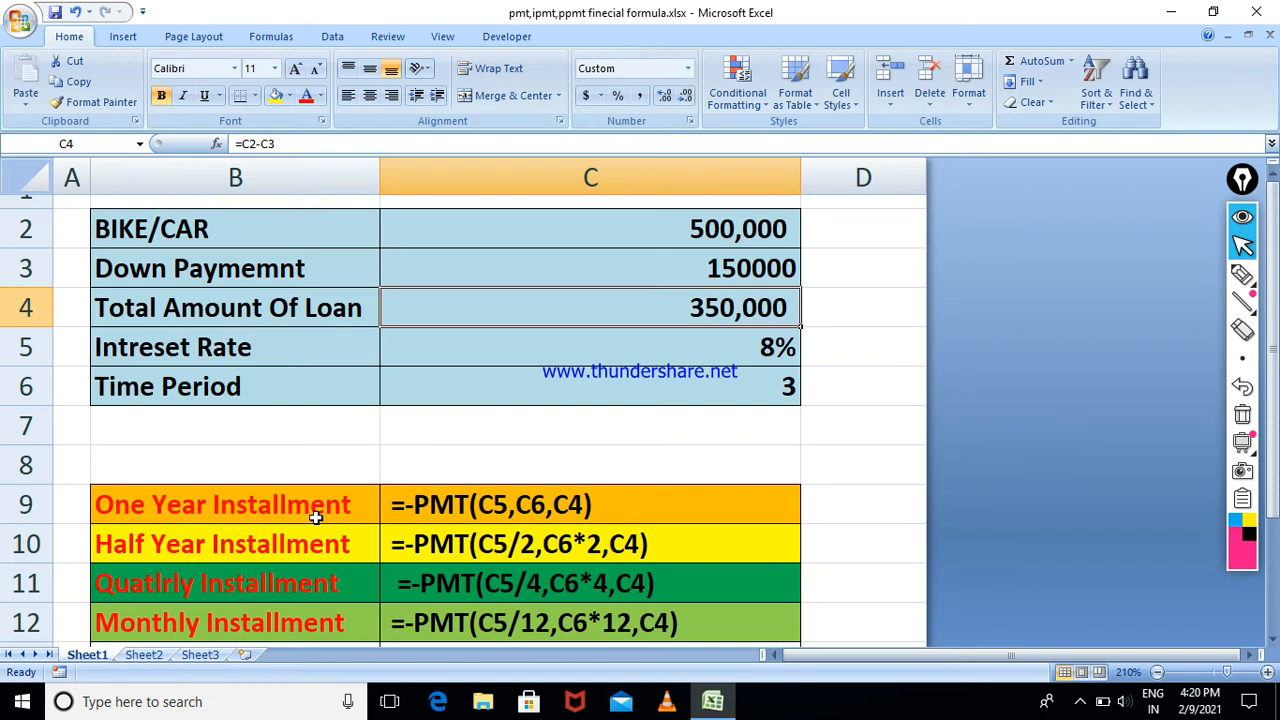
Tick the one-year, half-year, quarterly and monthly installment labels with the annotation pen, and clear all the ink
click(1242, 274)
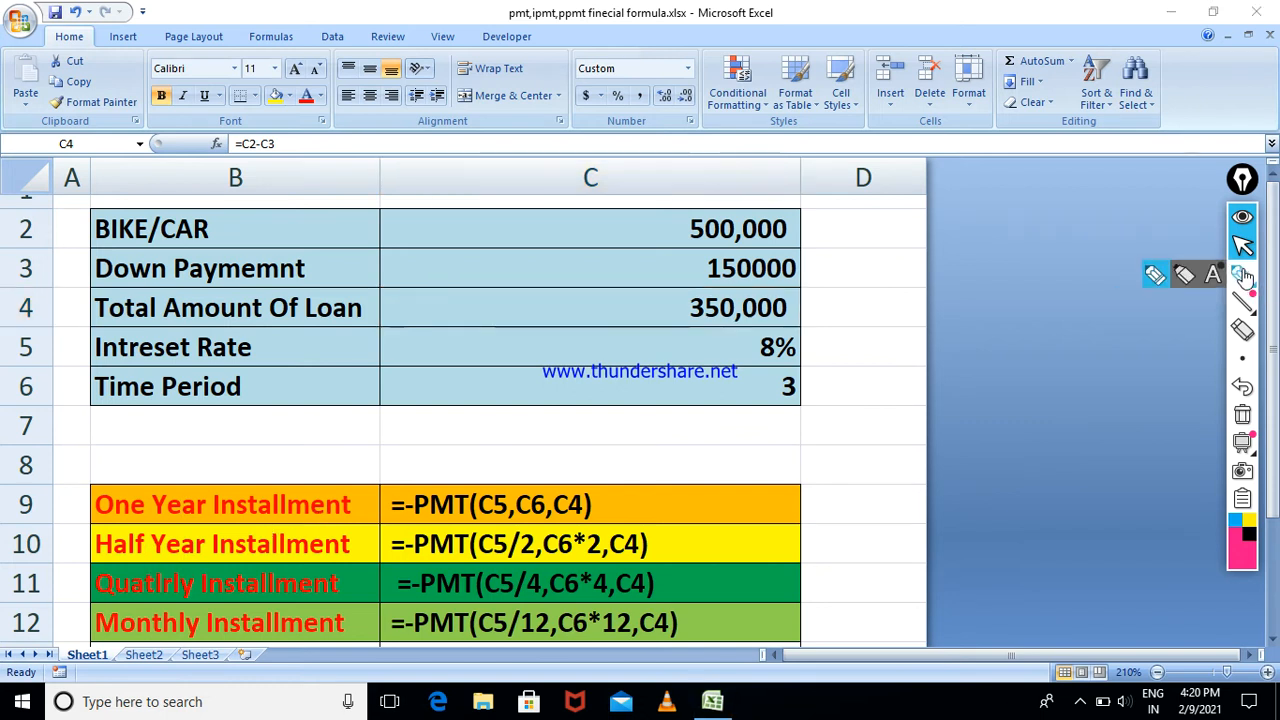
drag(90, 508, 116, 482)
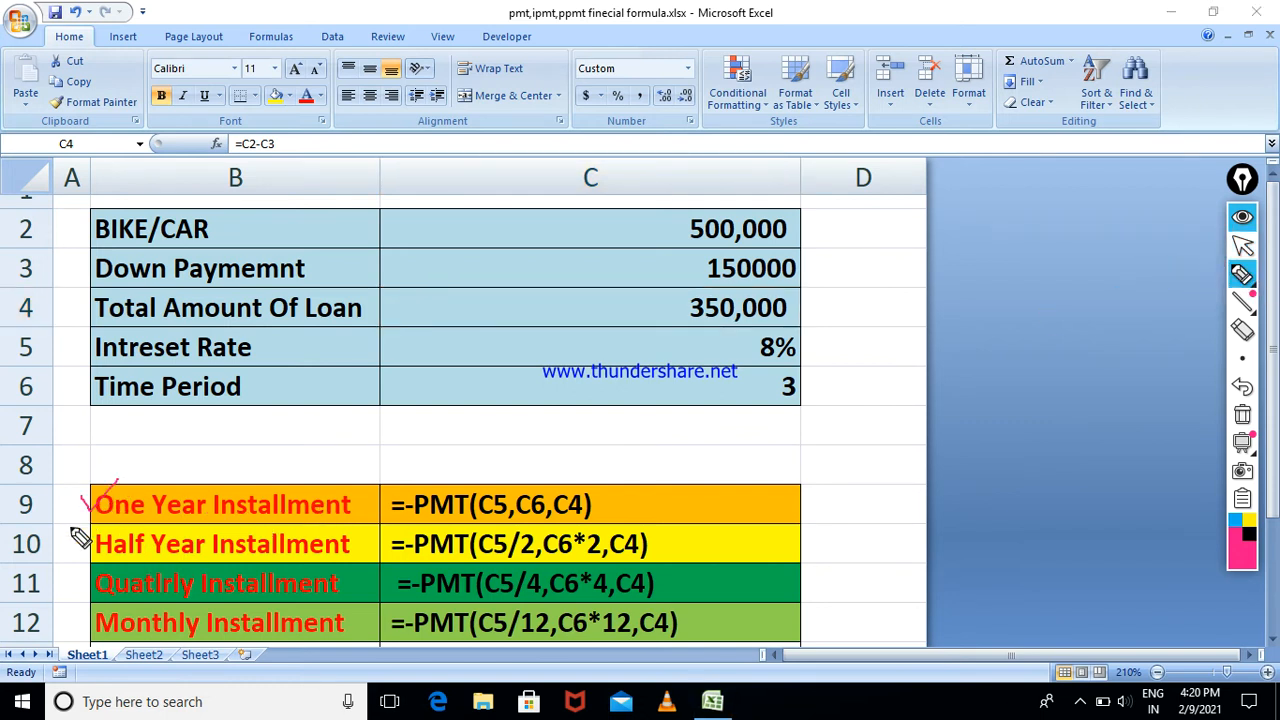
drag(68, 530, 102, 533)
drag(86, 580, 140, 548)
mouse_move(70, 608)
mouse_down()
mouse_move(80, 620)
mouse_move(96, 604)
mouse_up()
click(1242, 246)
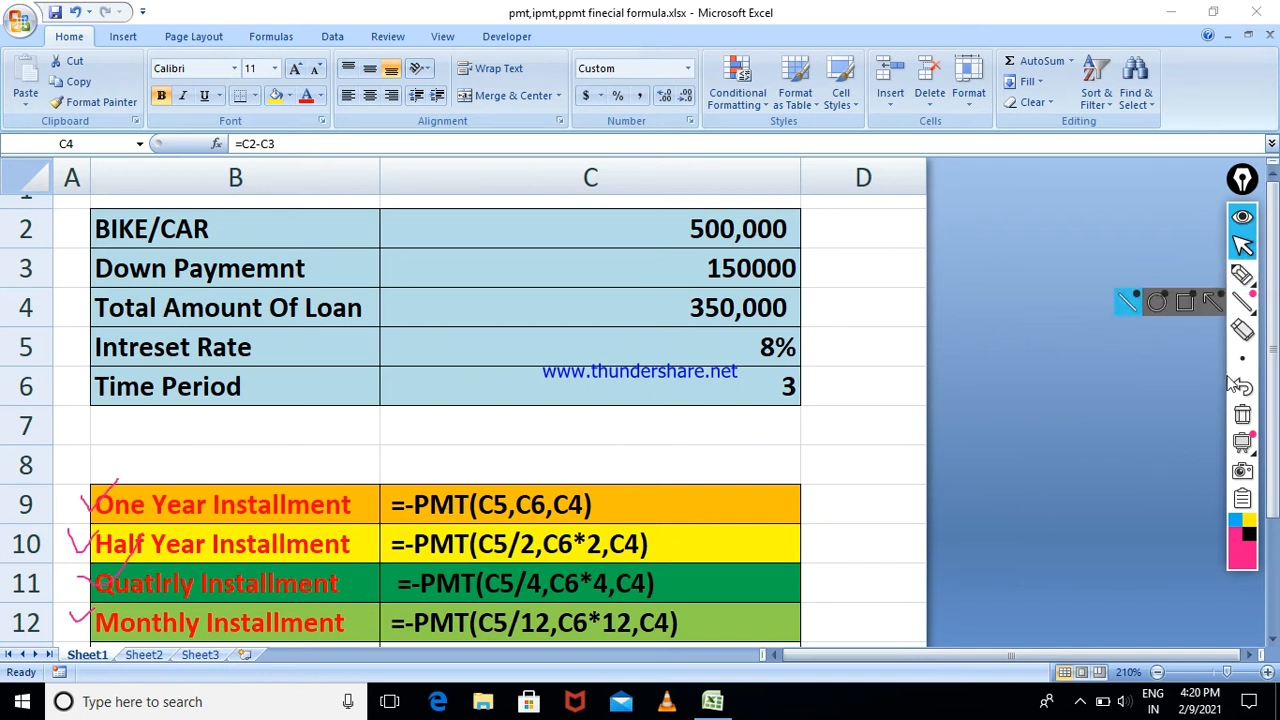
click(1242, 414)
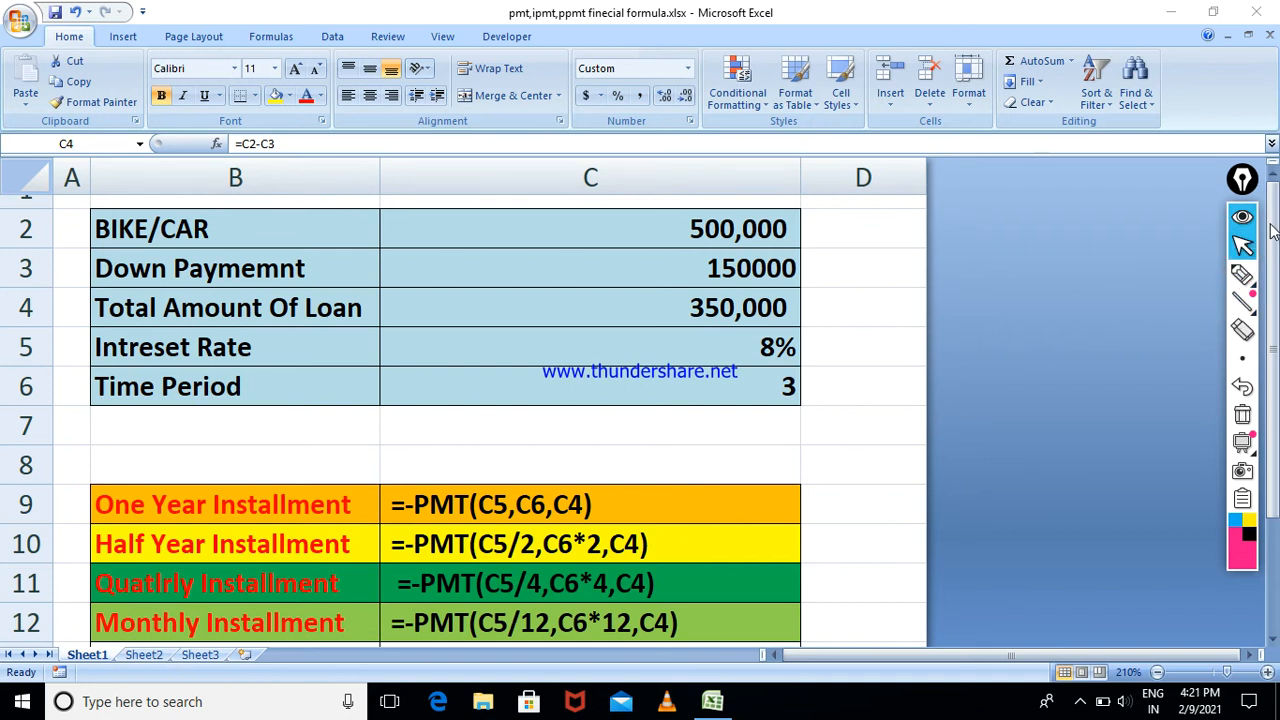
Tick the four PMT formulas in C9:C12 with the annotation pen, clear the ink and return to the normal cursor
drag(1272, 232, 1272, 332)
click(360, 572)
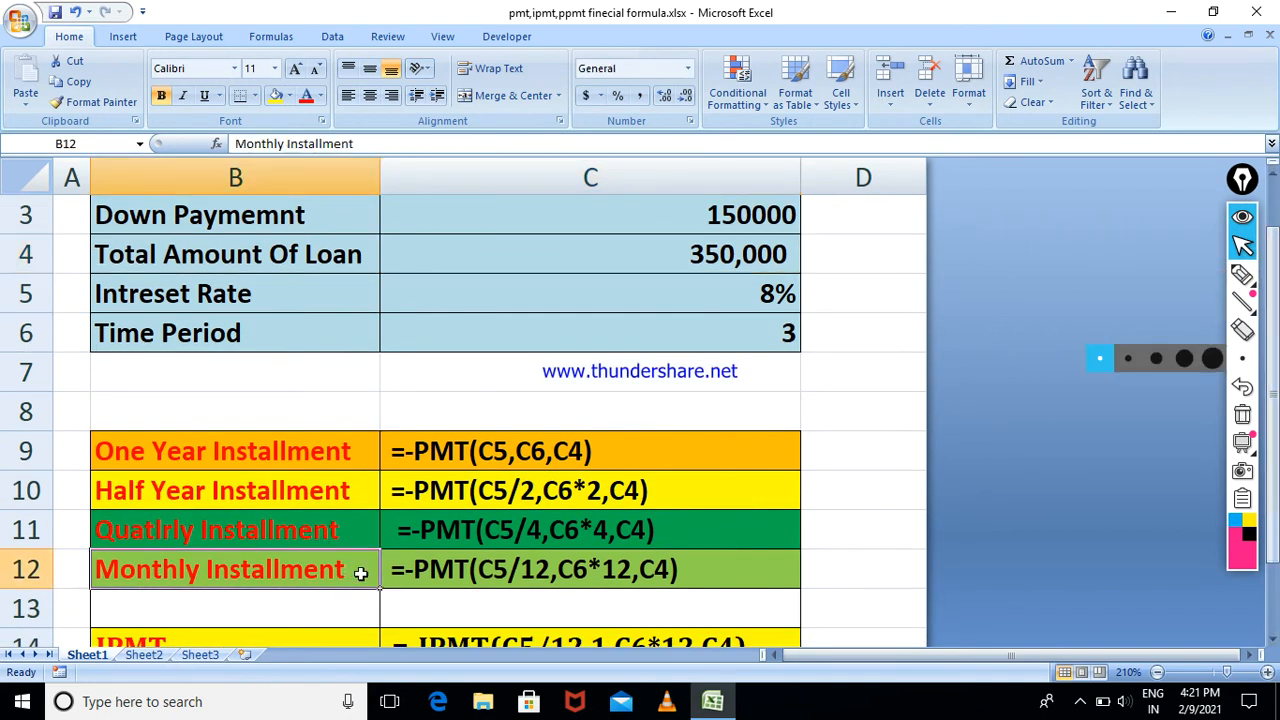
drag(1273, 416, 1273, 482)
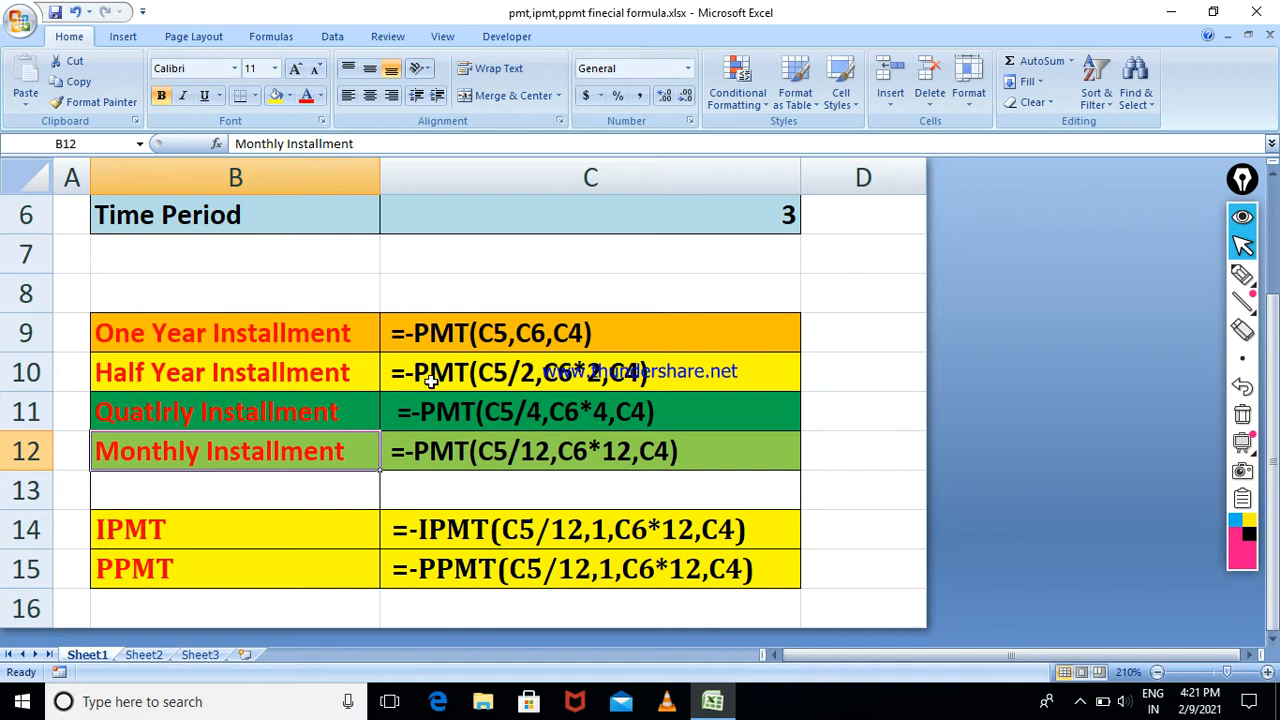
drag(1276, 318, 1276, 288)
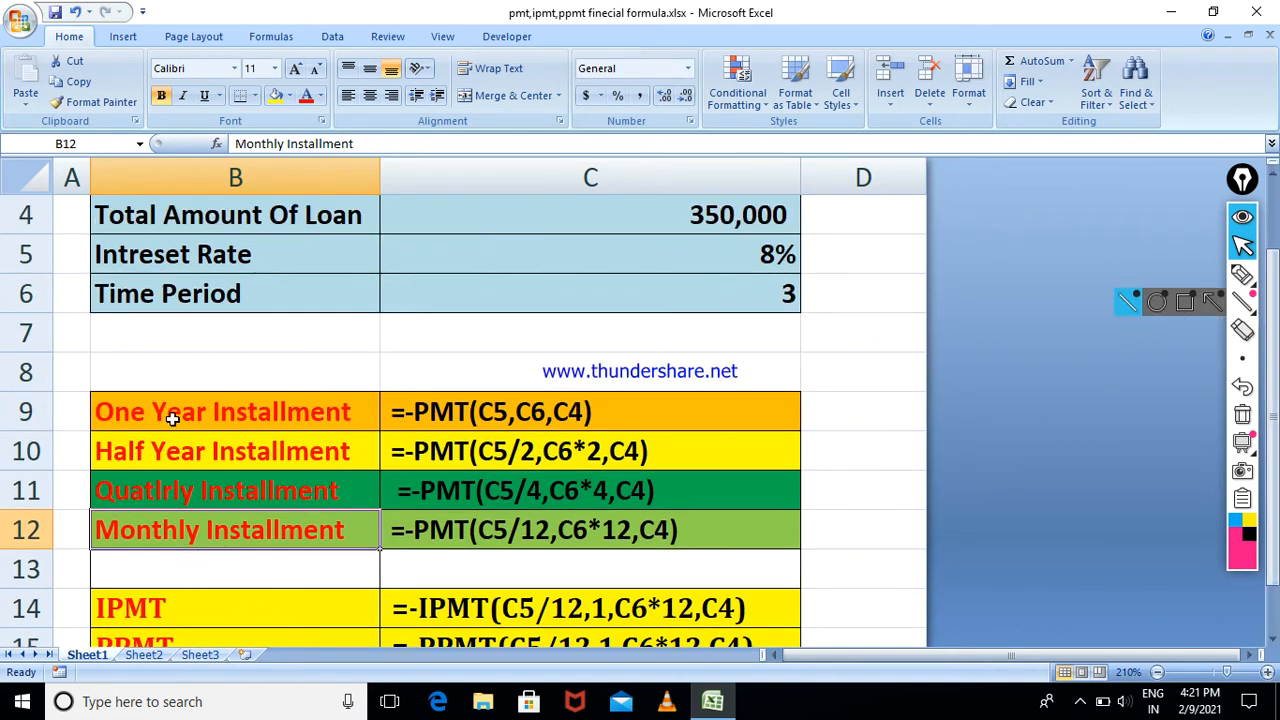
click(493, 412)
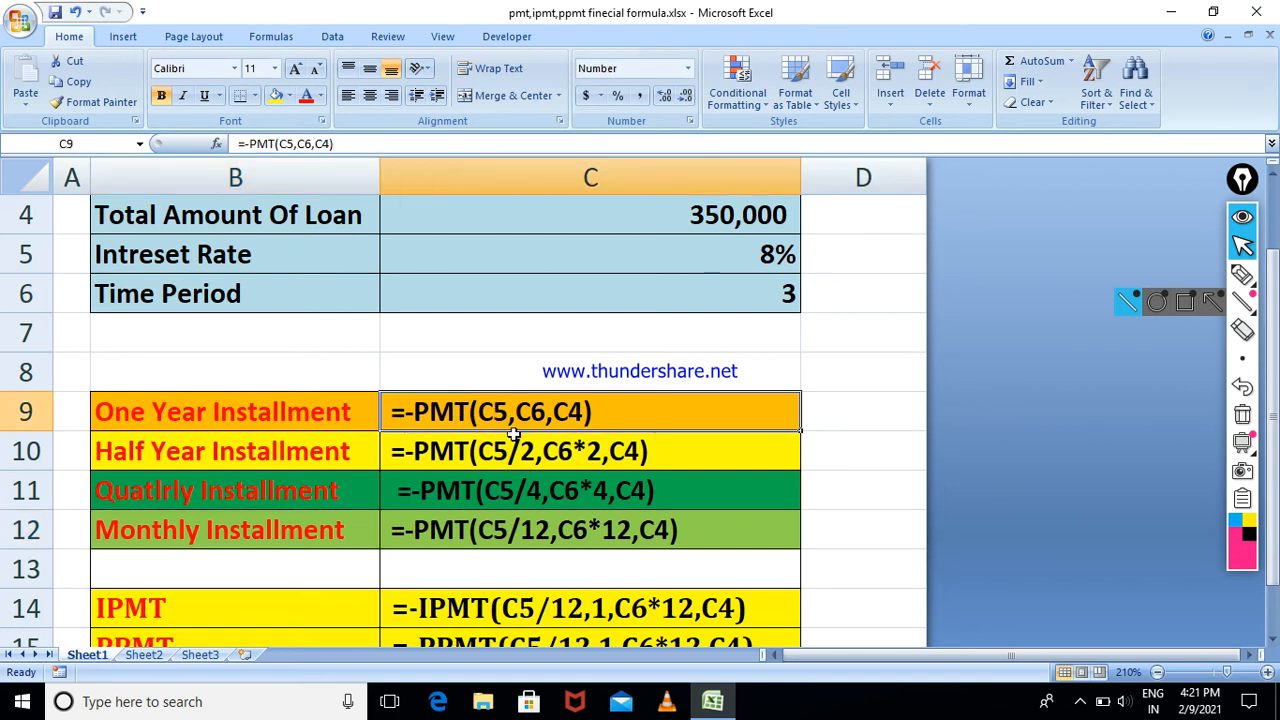
click(1242, 275)
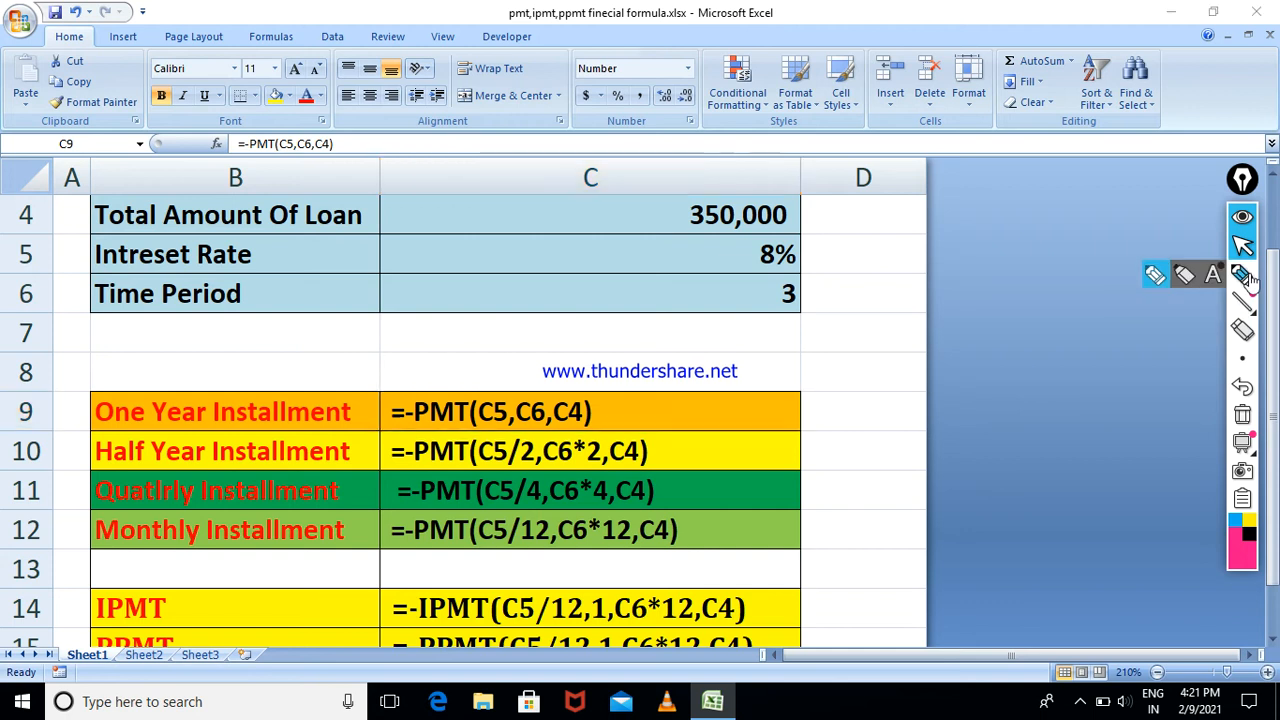
mouse_move(373, 397)
mouse_down()
mouse_move(428, 399)
mouse_move(456, 377)
mouse_up()
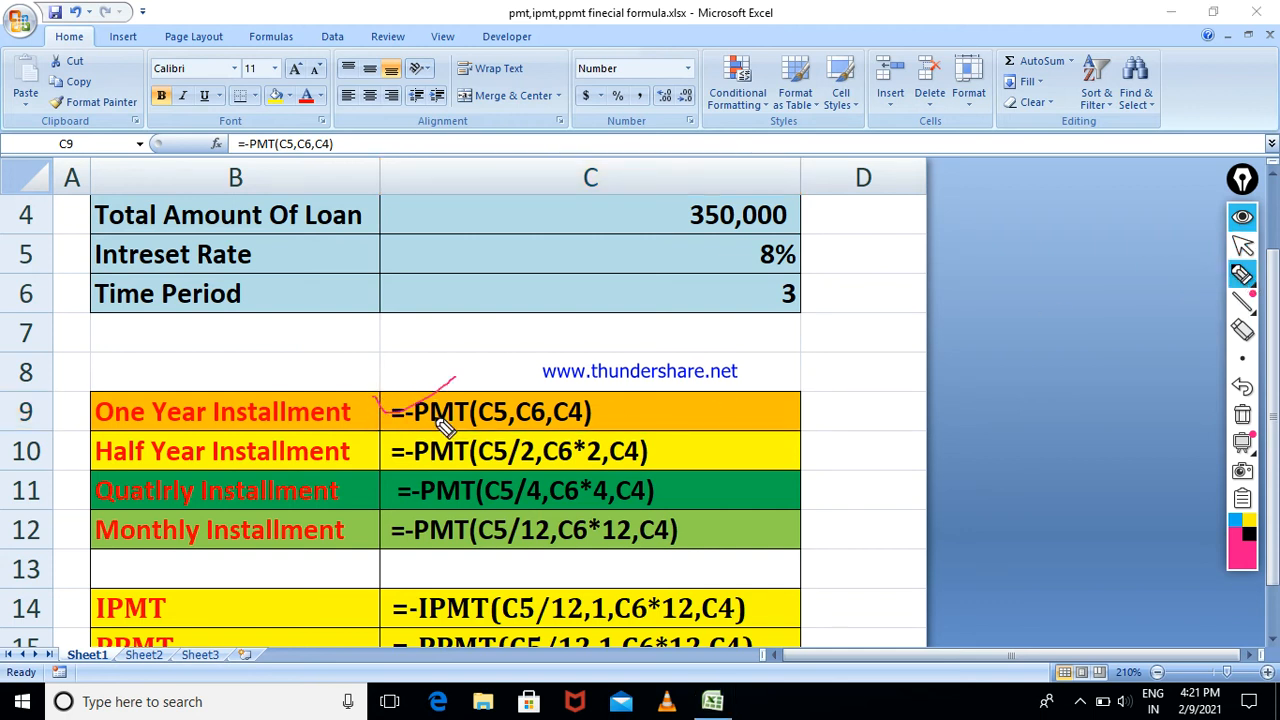
mouse_move(377, 441)
mouse_down()
mouse_move(385, 456)
mouse_move(438, 423)
mouse_up()
drag(381, 480, 438, 462)
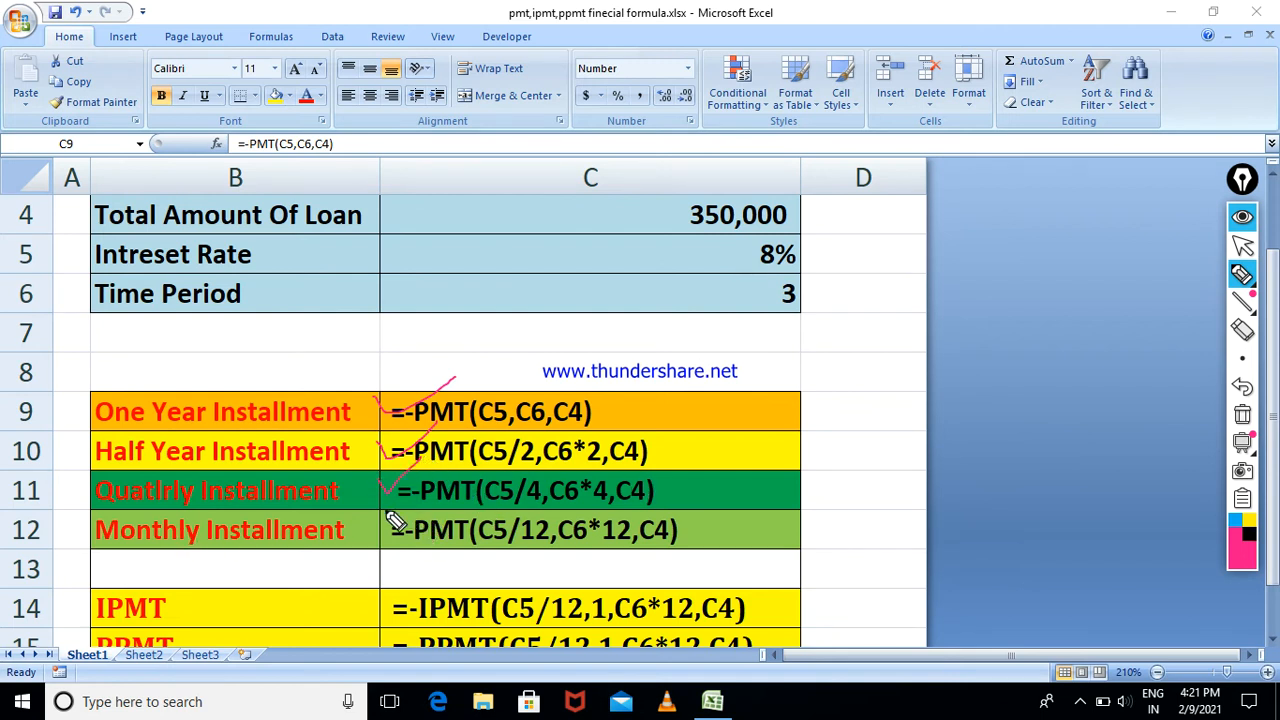
drag(370, 518, 405, 512)
click(1242, 414)
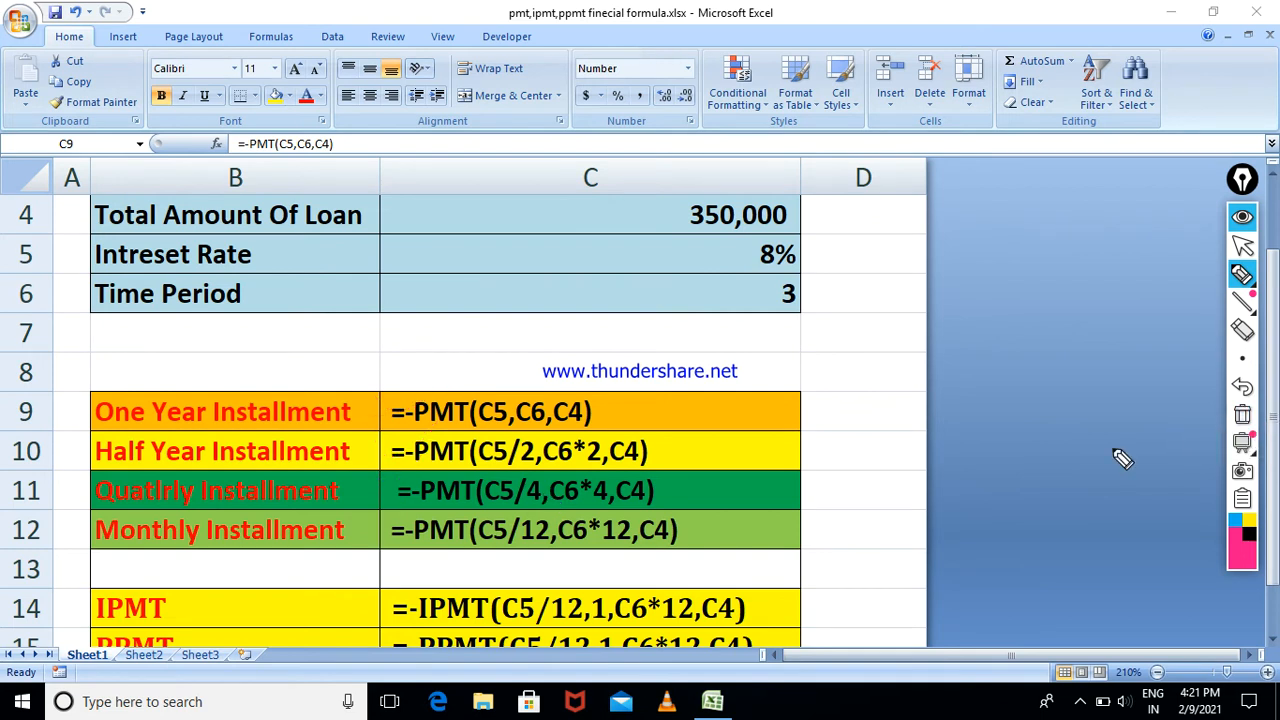
click(1242, 245)
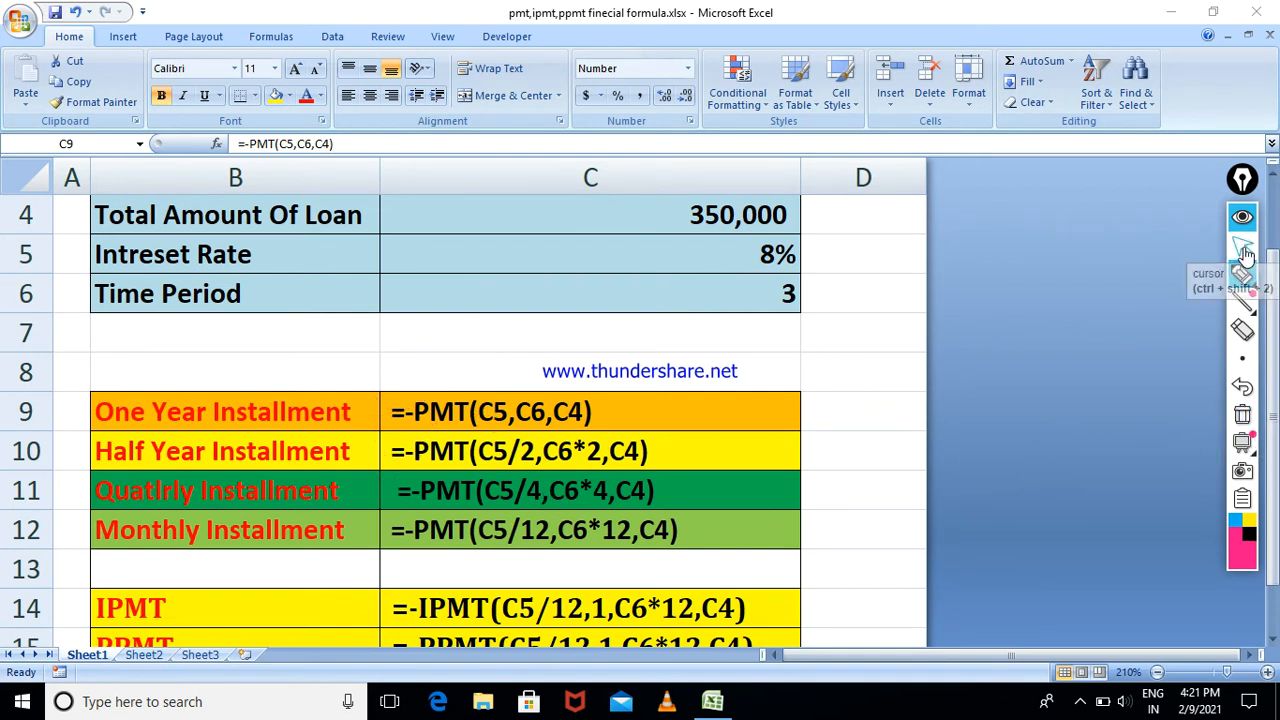
Turn the text in C9 into the live formula =-PMT(C5,C6,C4) to calculate the one-year installment
double_click(390, 416)
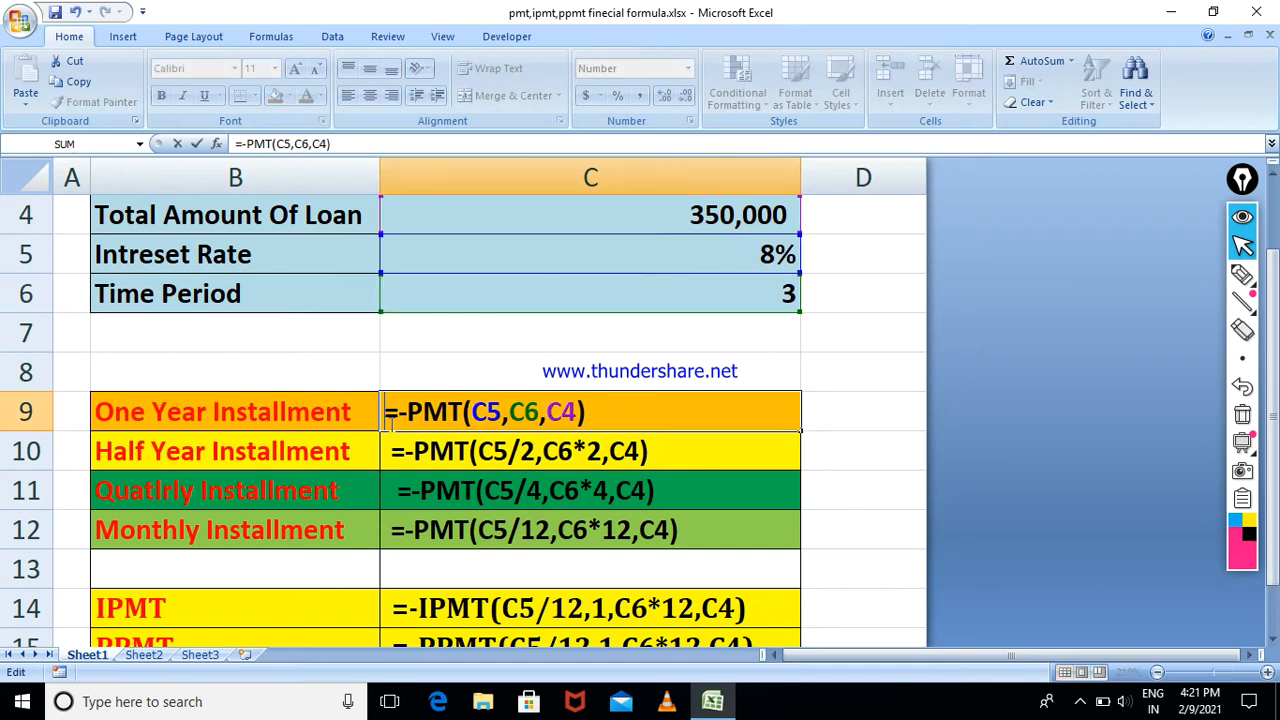
click(490, 418)
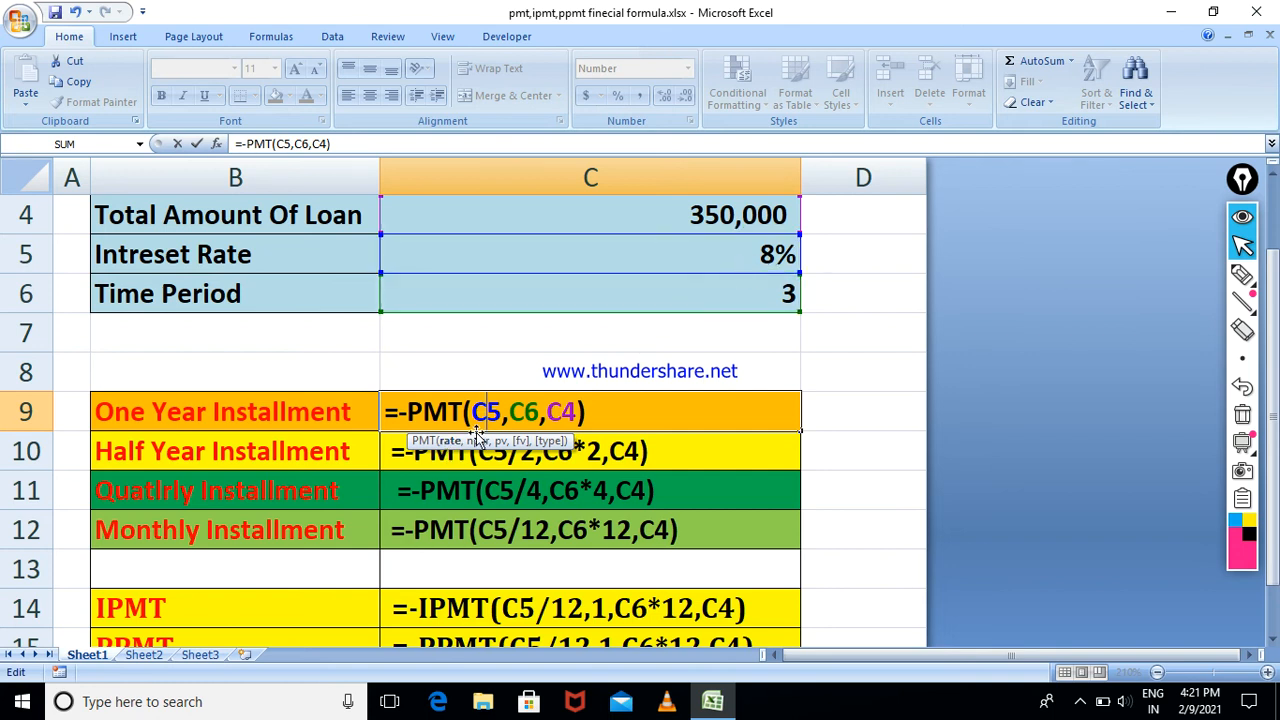
click(511, 416)
click(558, 411)
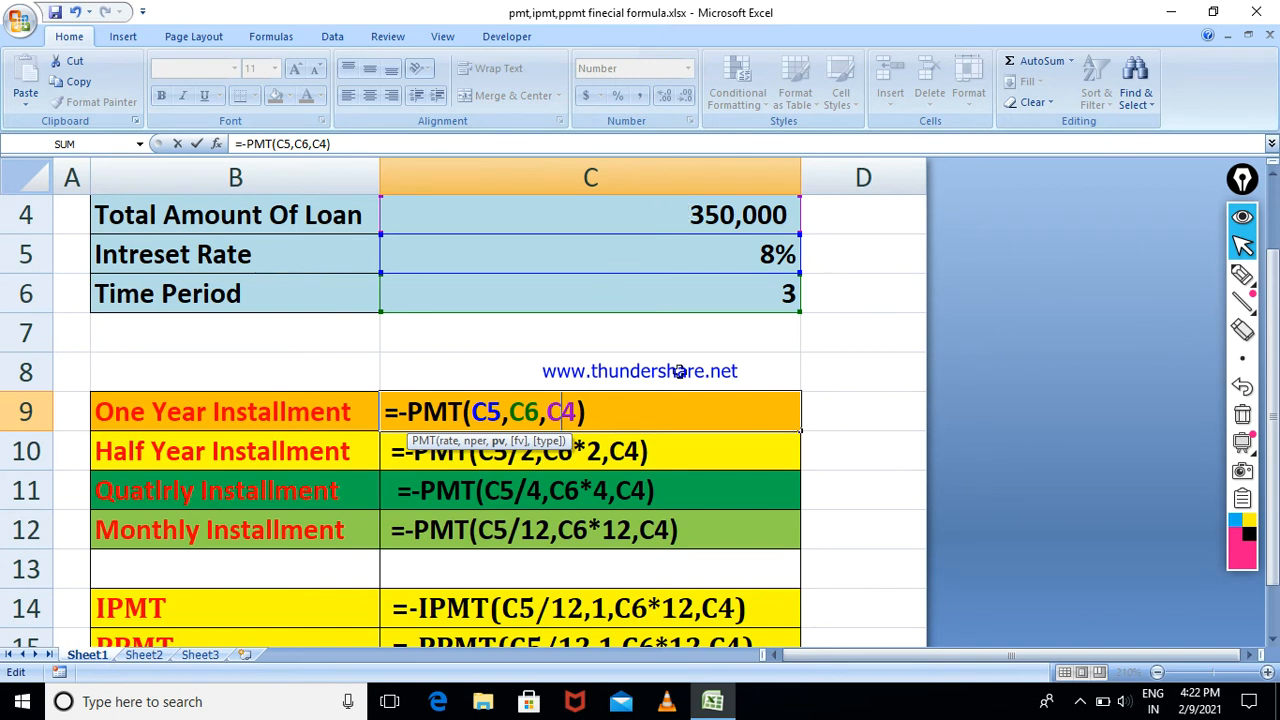
key(Return)
click(677, 415)
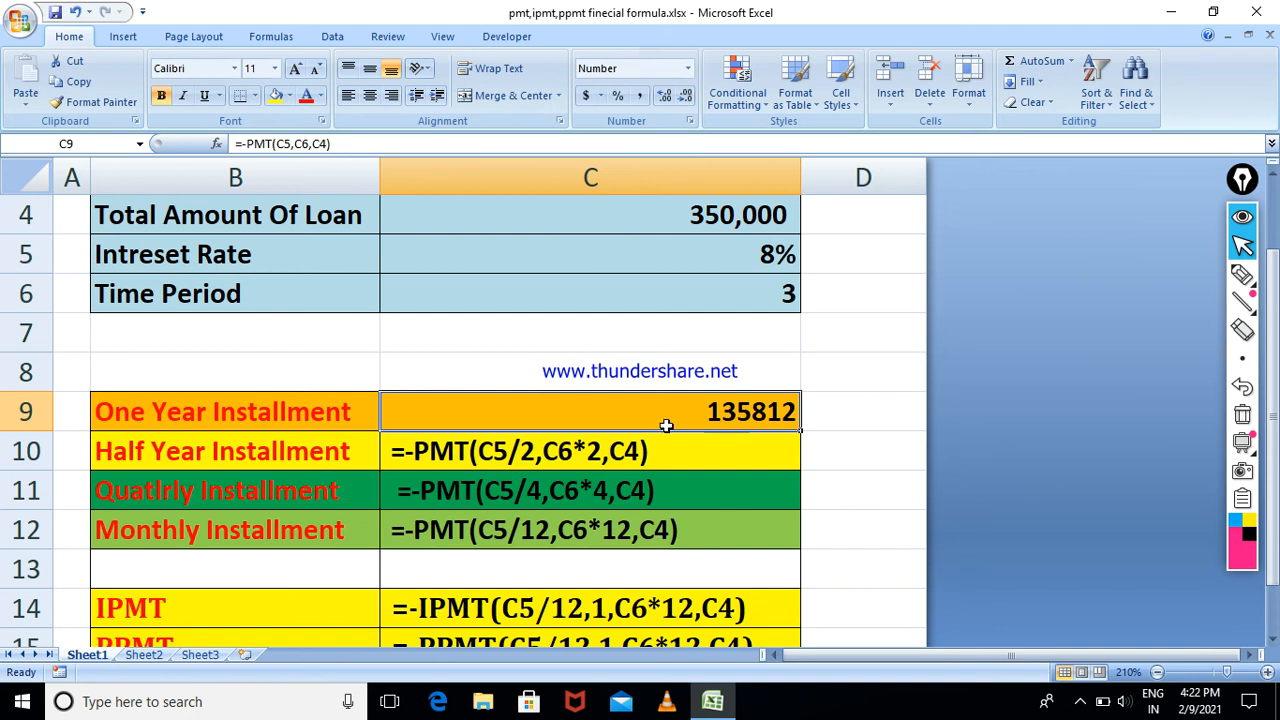
Turn the text in C10 into the live formula =-PMT(C5/2,C6*2,C4) to calculate the half-year installment
click(110, 460)
click(515, 462)
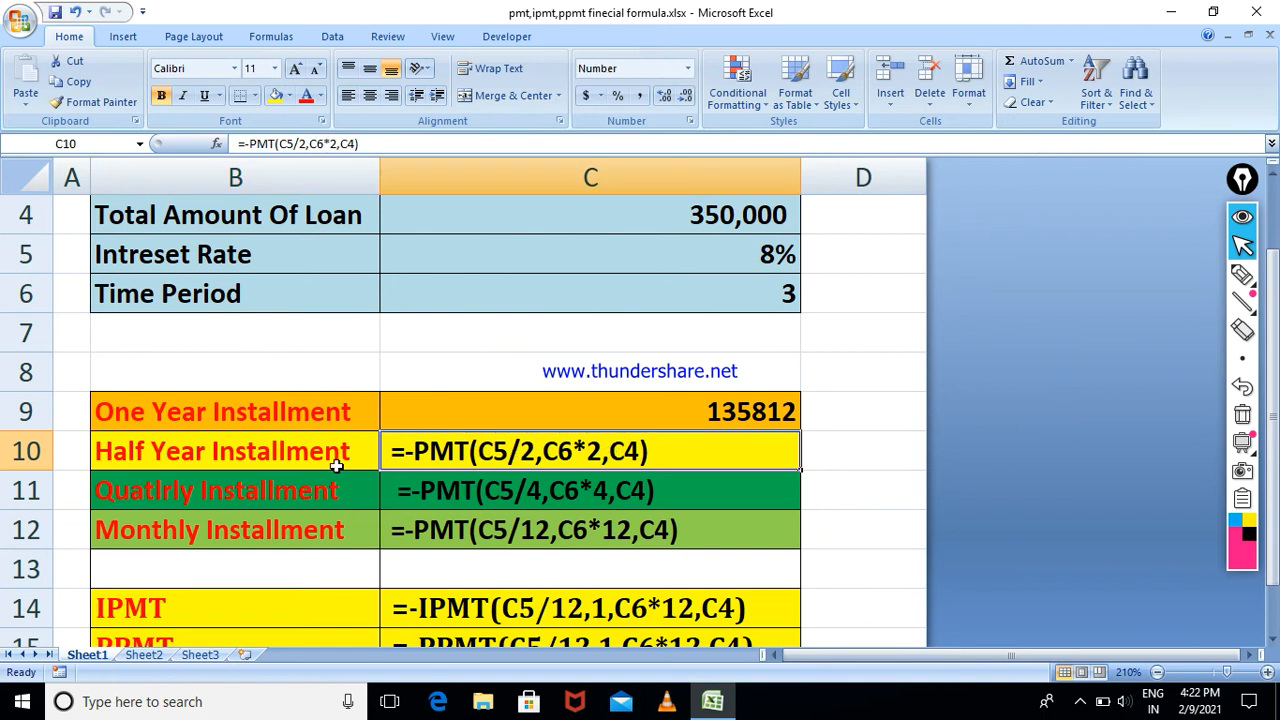
double_click(393, 452)
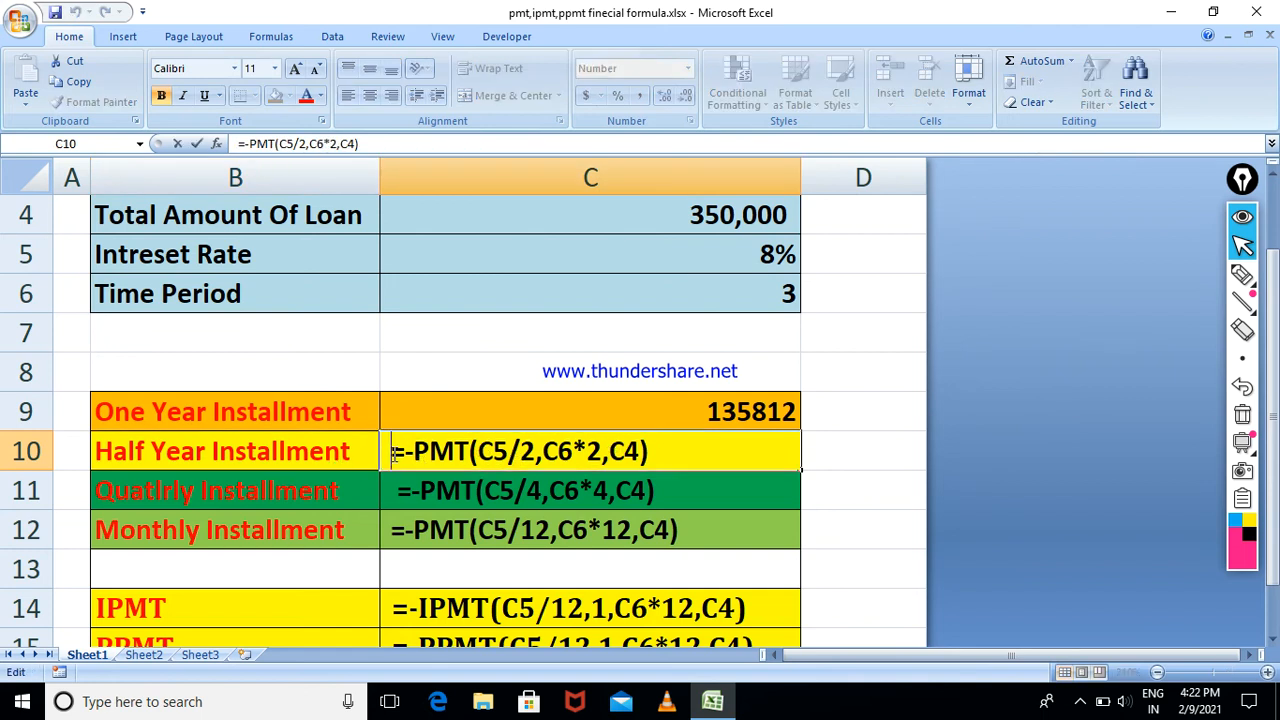
click(494, 443)
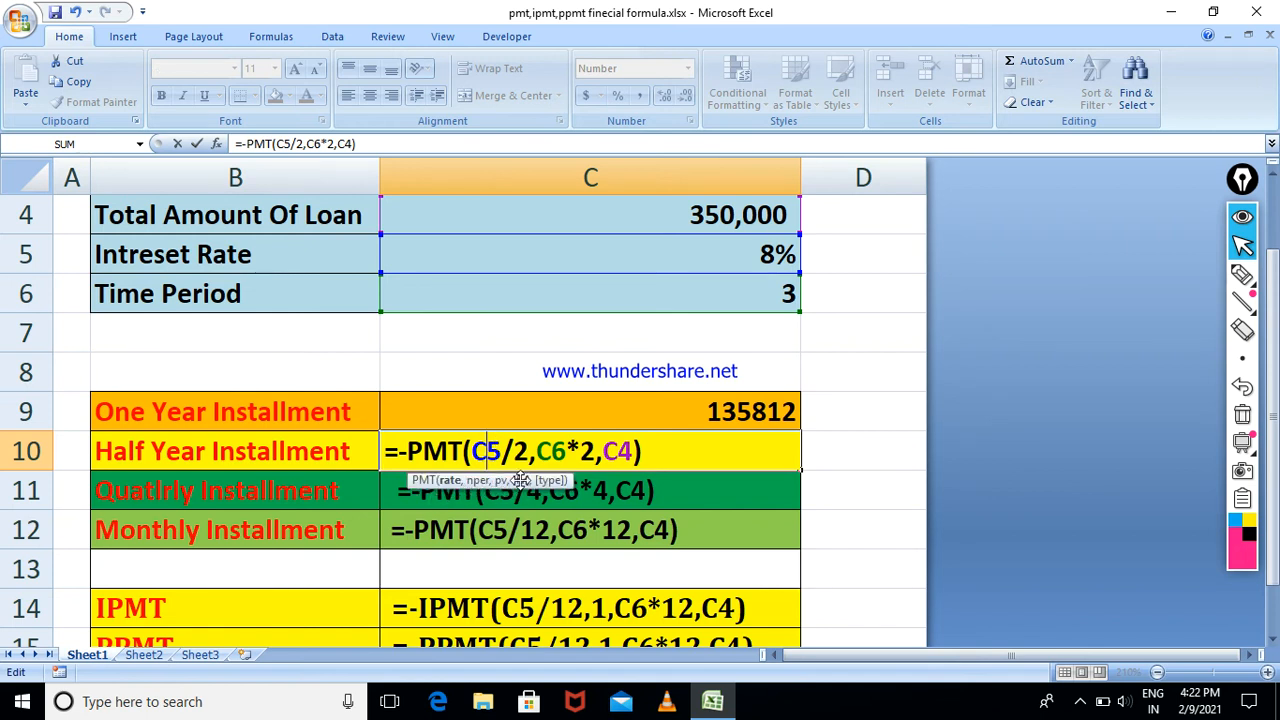
key(Return)
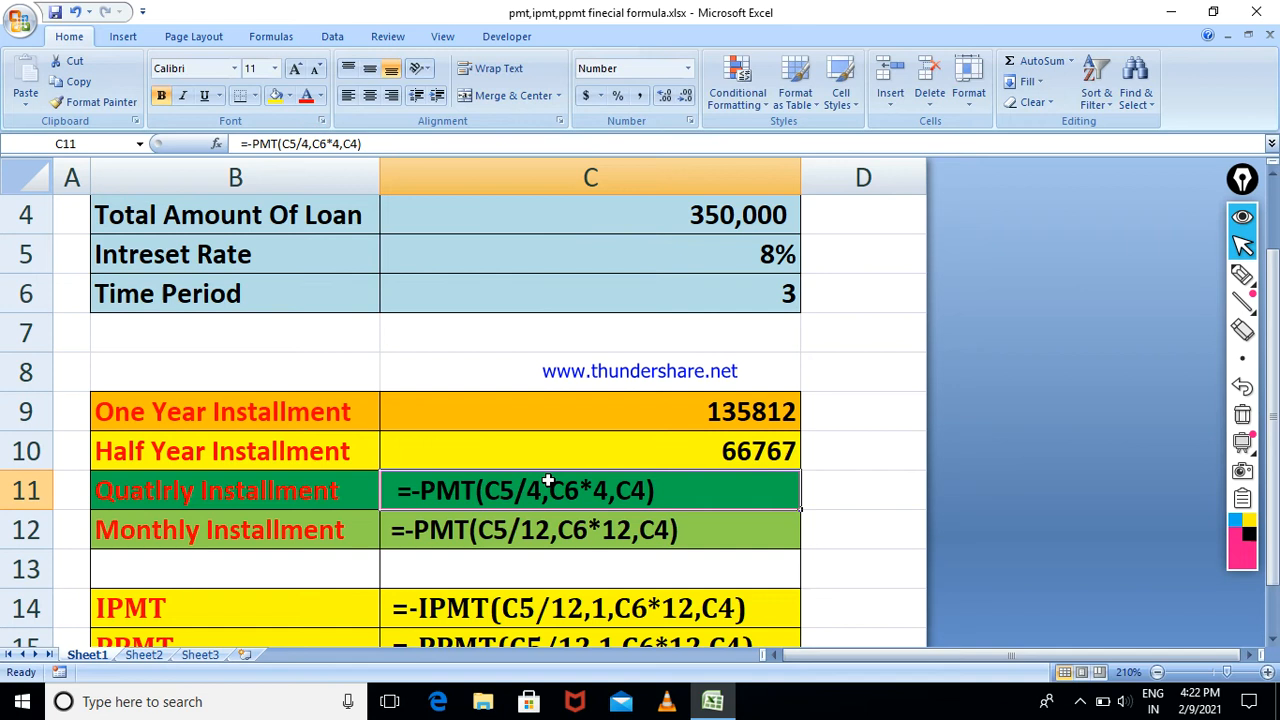
click(722, 452)
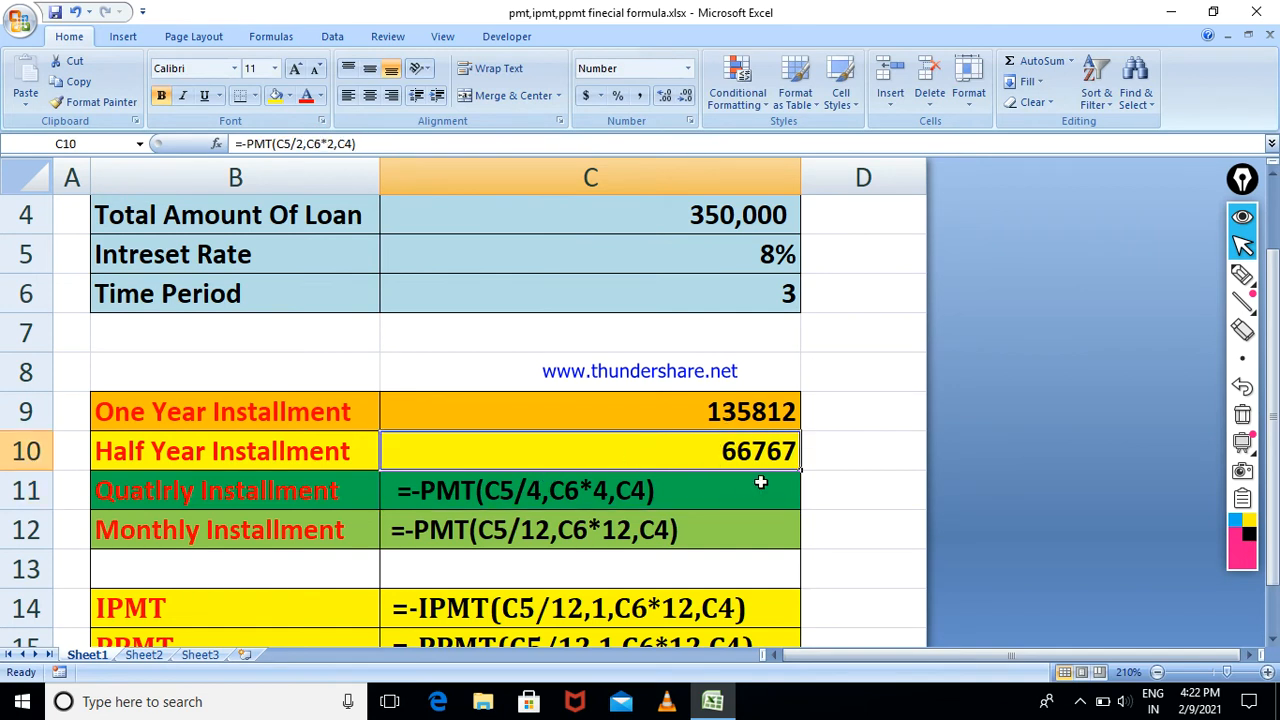
Turn the text in C11 into the live formula =-PMT(C5/4,C6*4,C4) to calculate the quarterly installment
double_click(401, 490)
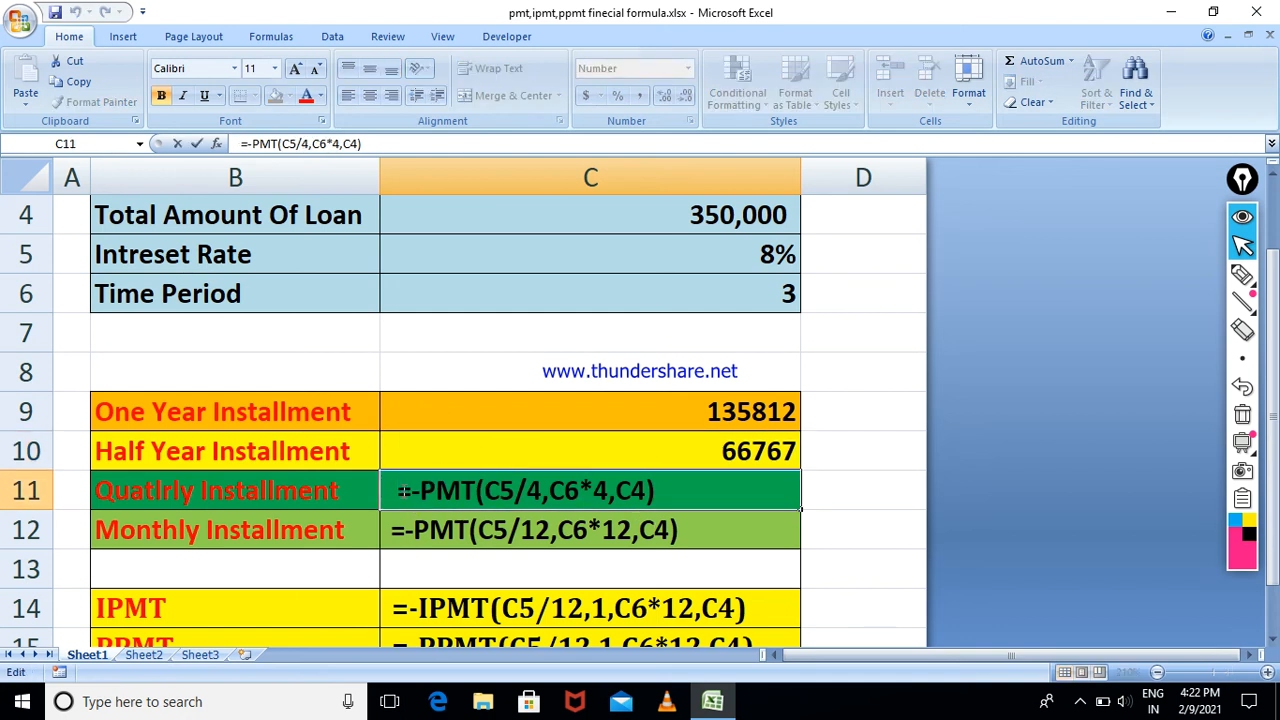
key(Delete)
key(Delete)
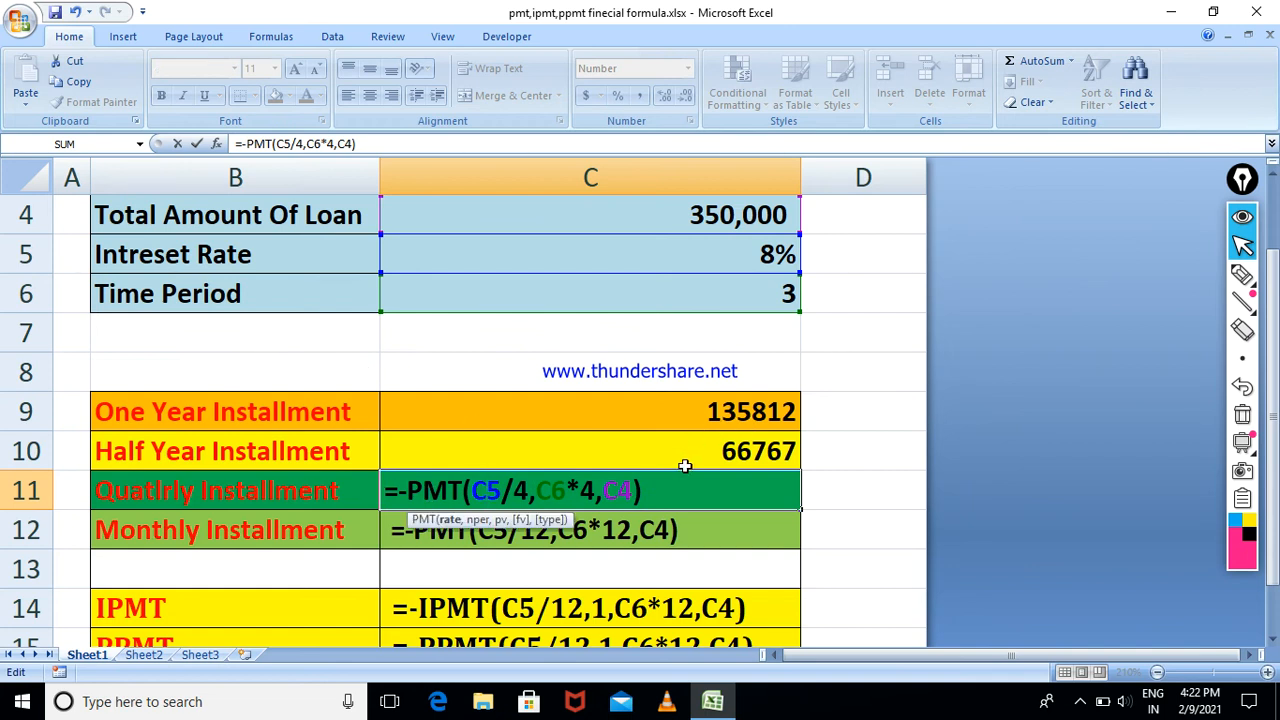
key(ctrl+Return)
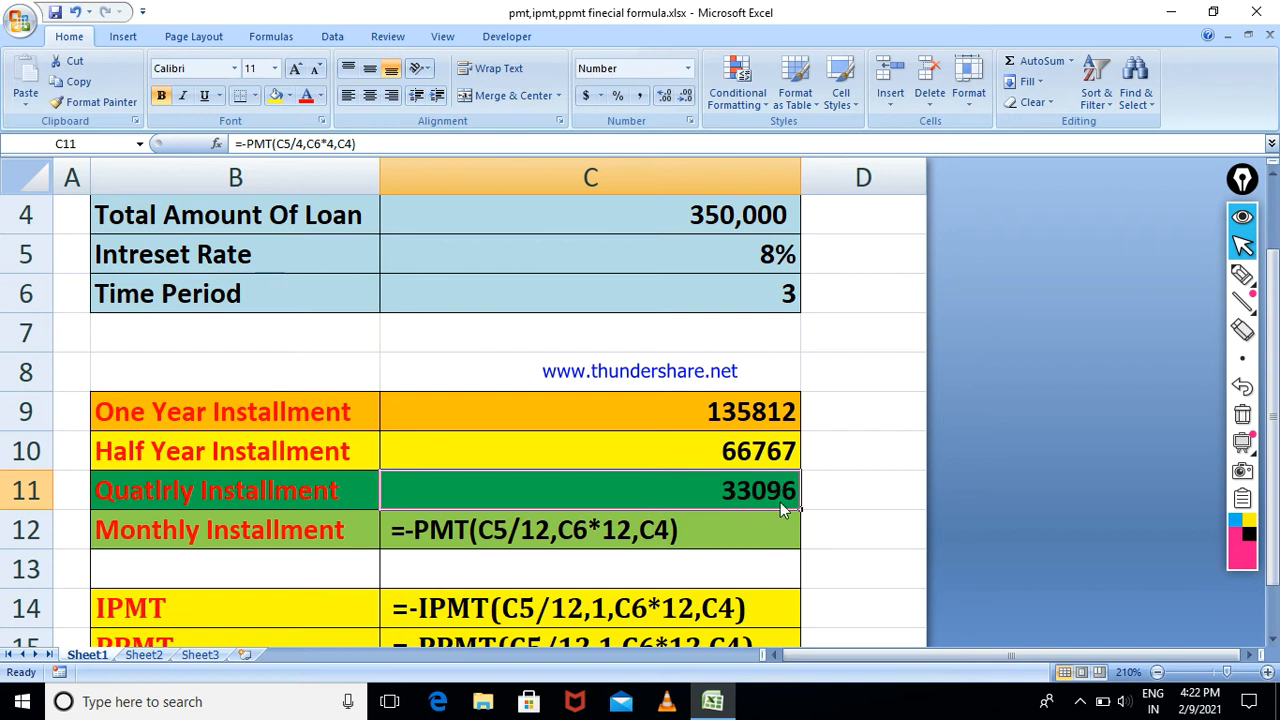
click(770, 457)
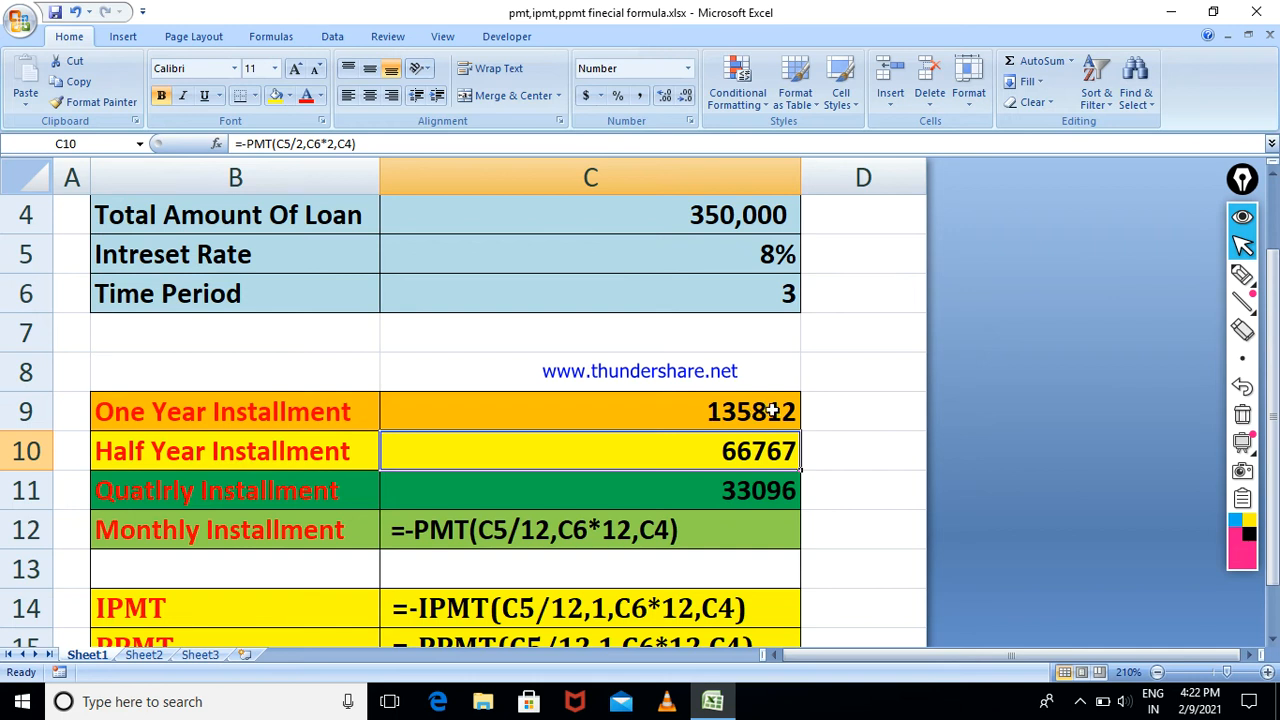
Turn the text in C12 into the live formula =-PMT(C5/12,C6*12,C4) to calculate the monthly installment
double_click(398, 533)
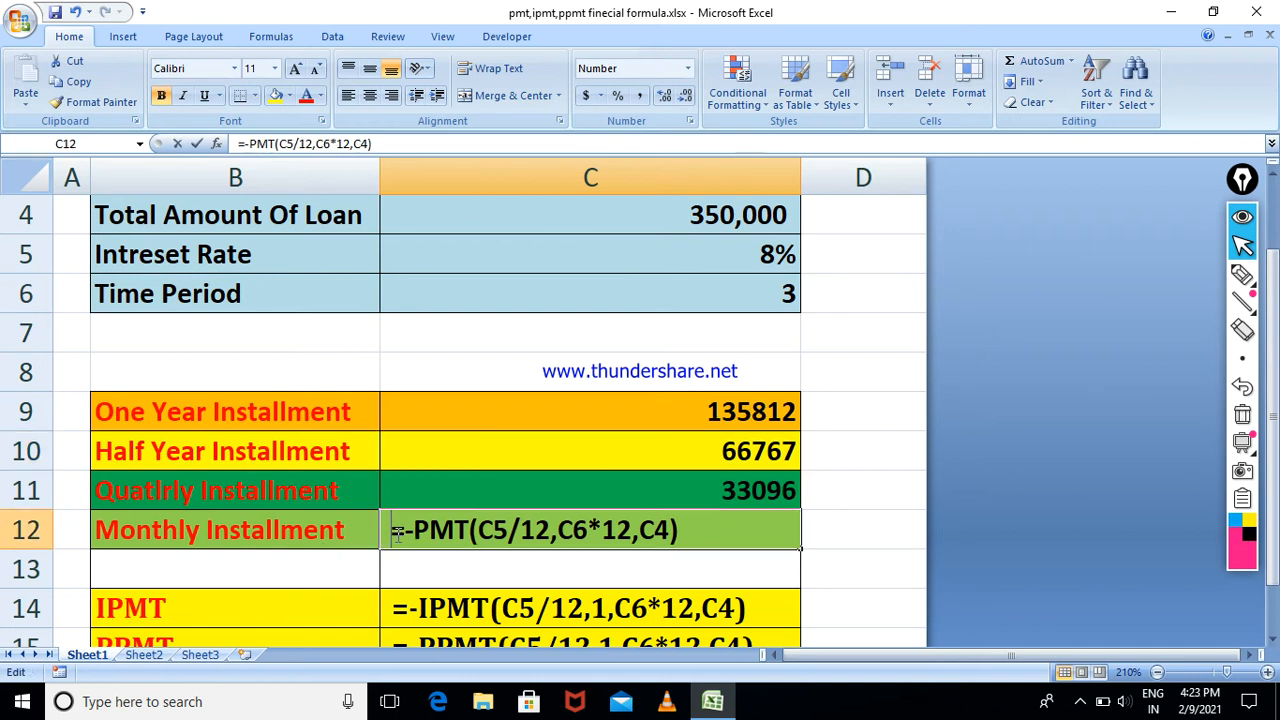
key(Delete)
key(Return)
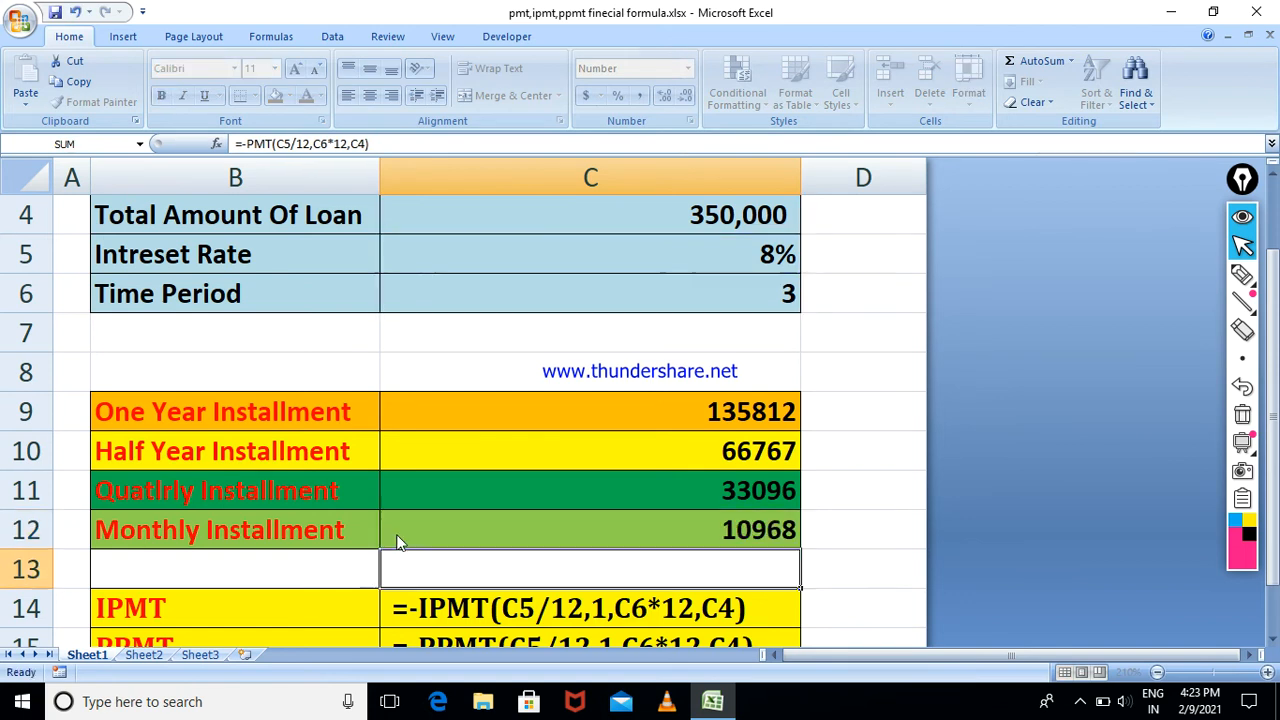
click(809, 532)
click(762, 534)
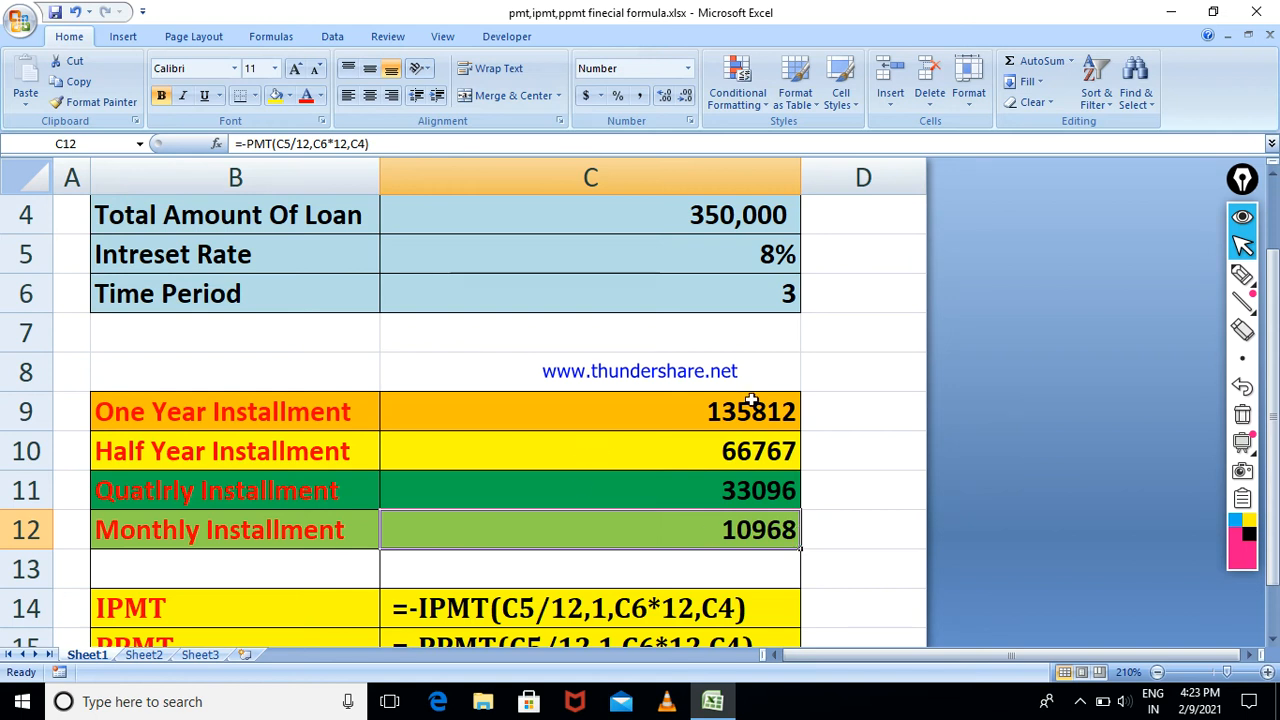
Turn the texts in C14 and C15 into the live formulas =-IPMT(C5/12,1,C6*12,C4) and =-PPMT(C5/12,1,C6*12,C4)
drag(1274, 306, 1274, 352)
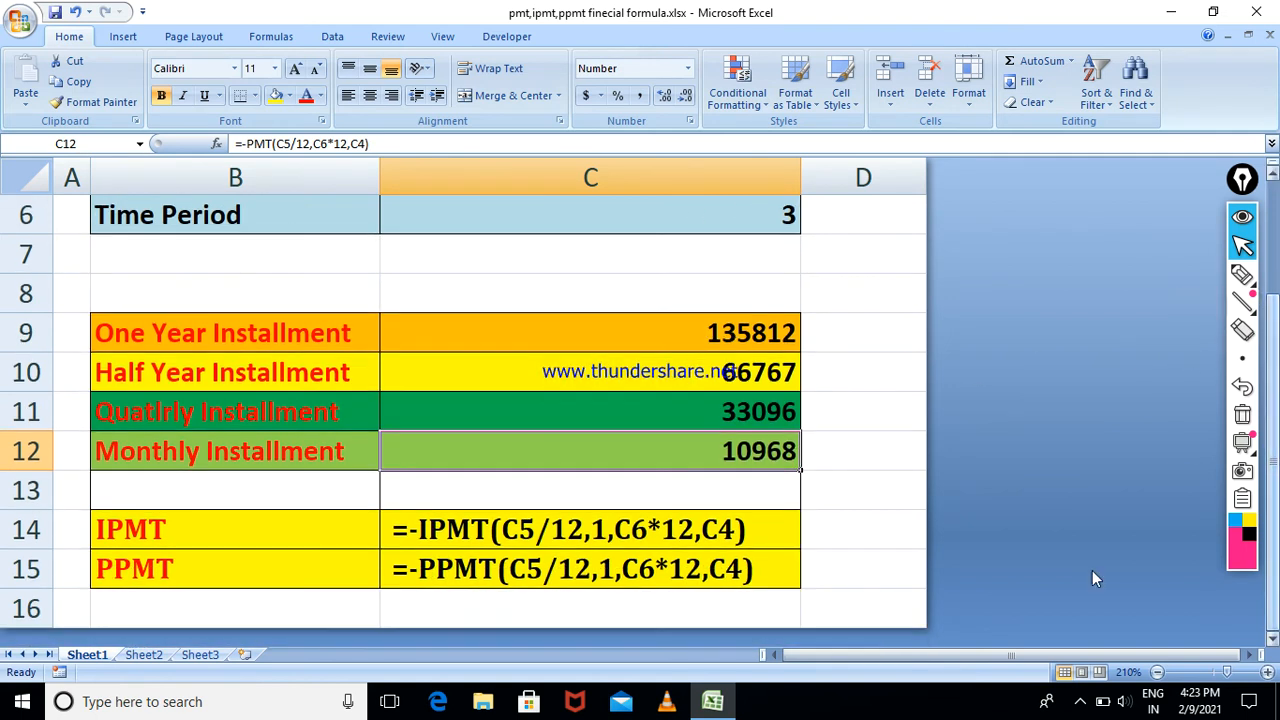
double_click(398, 530)
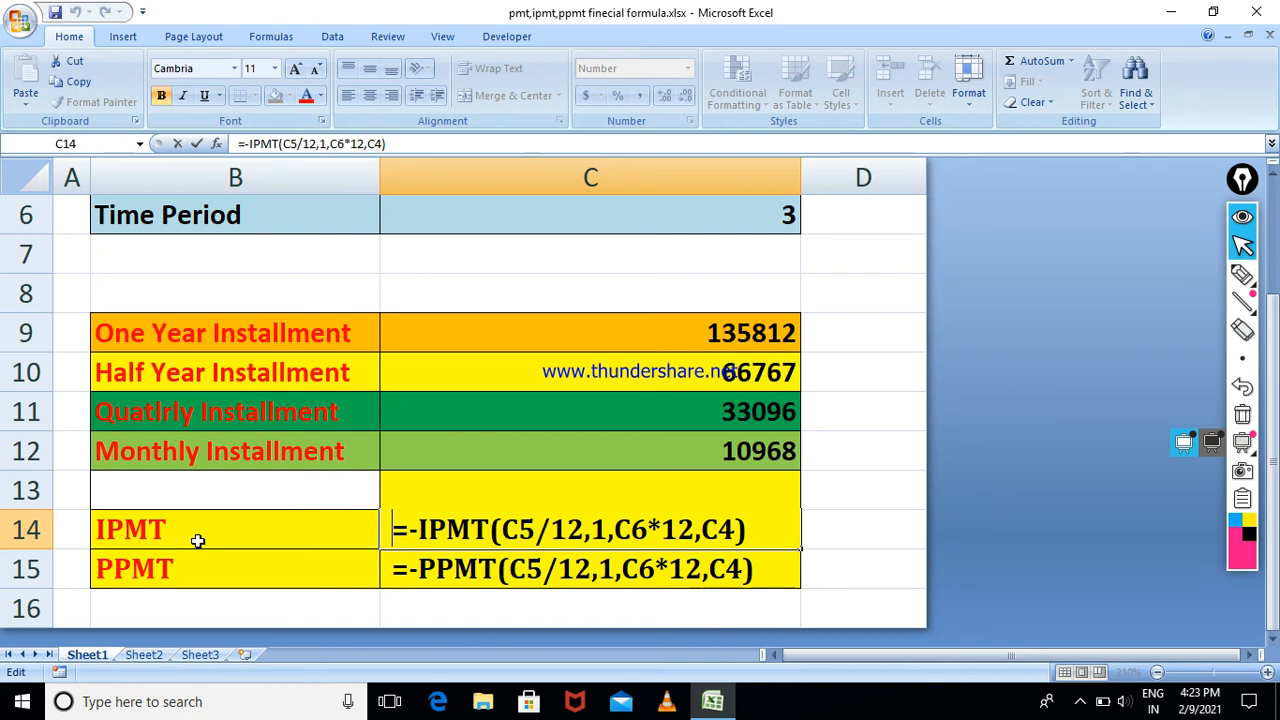
click(428, 533)
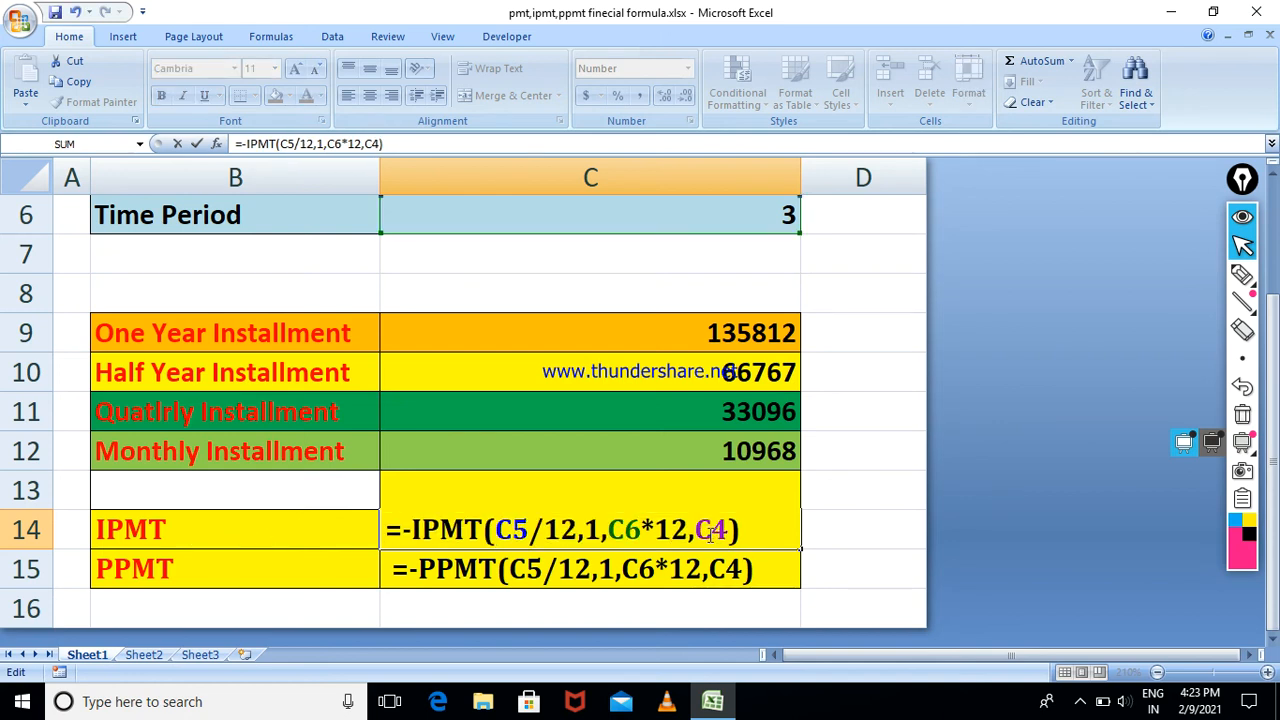
key(Return)
click(777, 531)
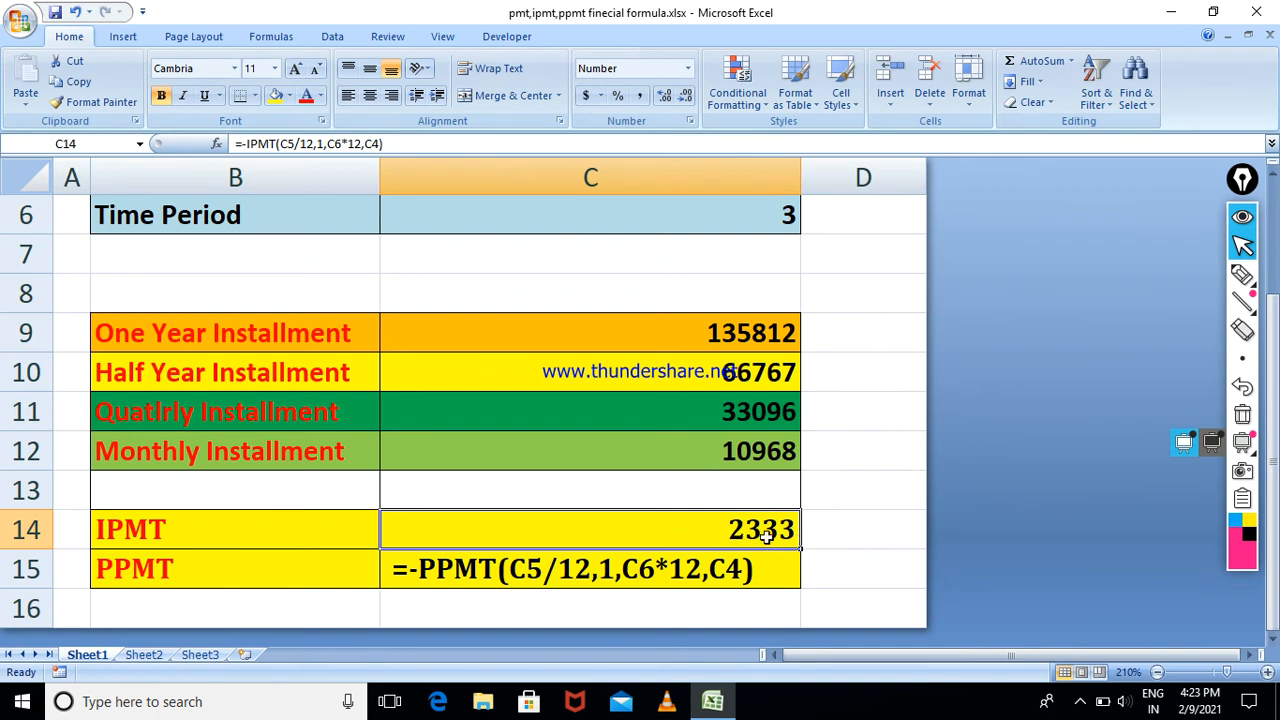
double_click(398, 570)
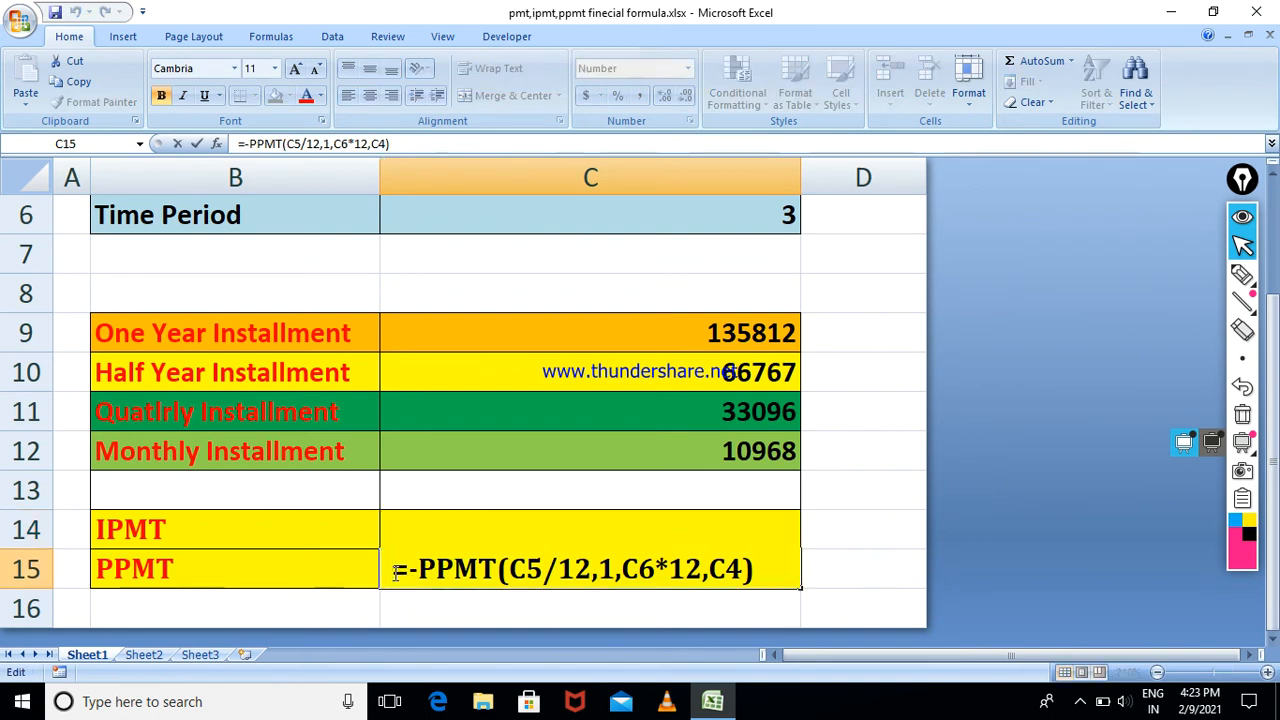
key(Return)
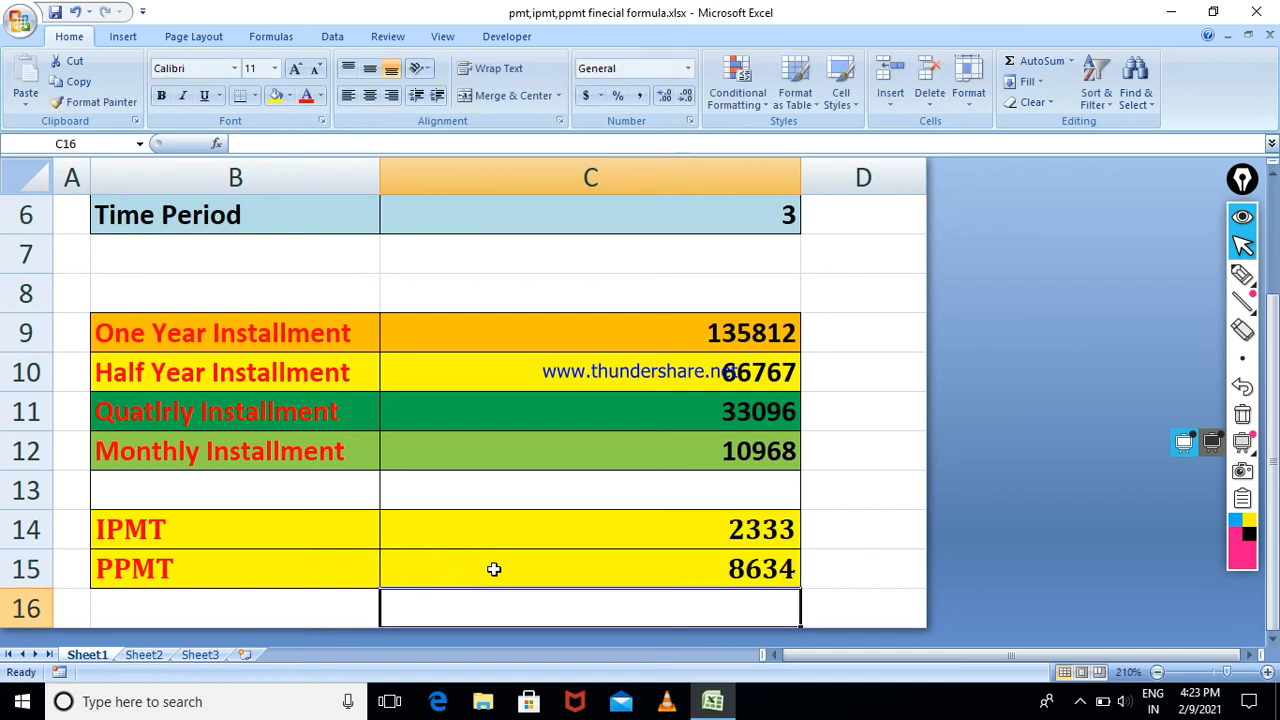
Add the IPMT and PPMT amounts in D15 with =C14+C15 to check them against the monthly installment
click(664, 572)
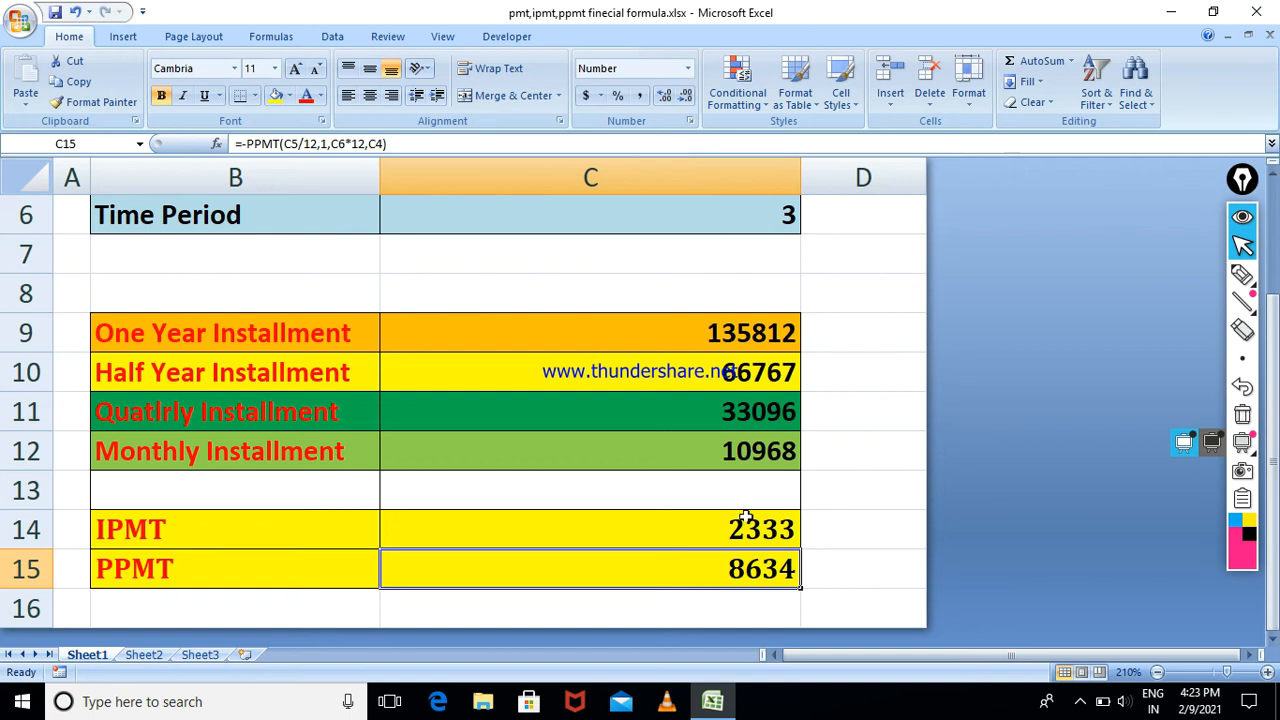
drag(748, 535, 746, 560)
click(737, 449)
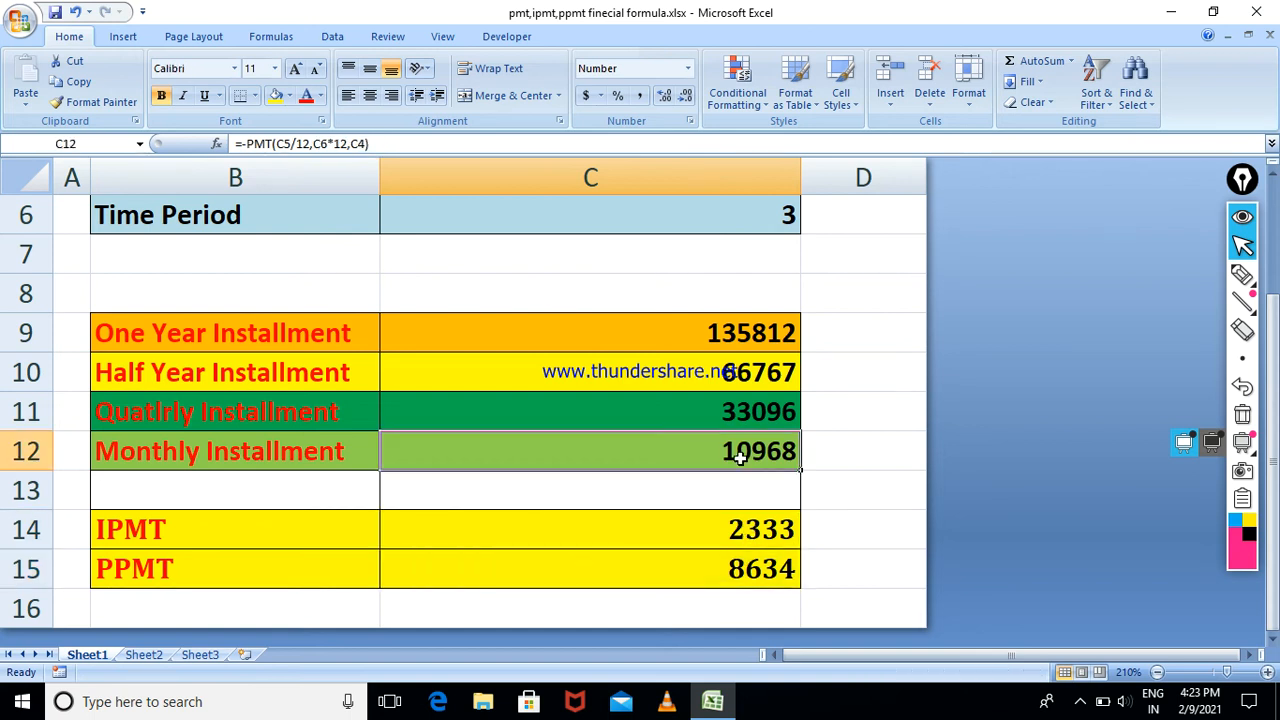
click(843, 566)
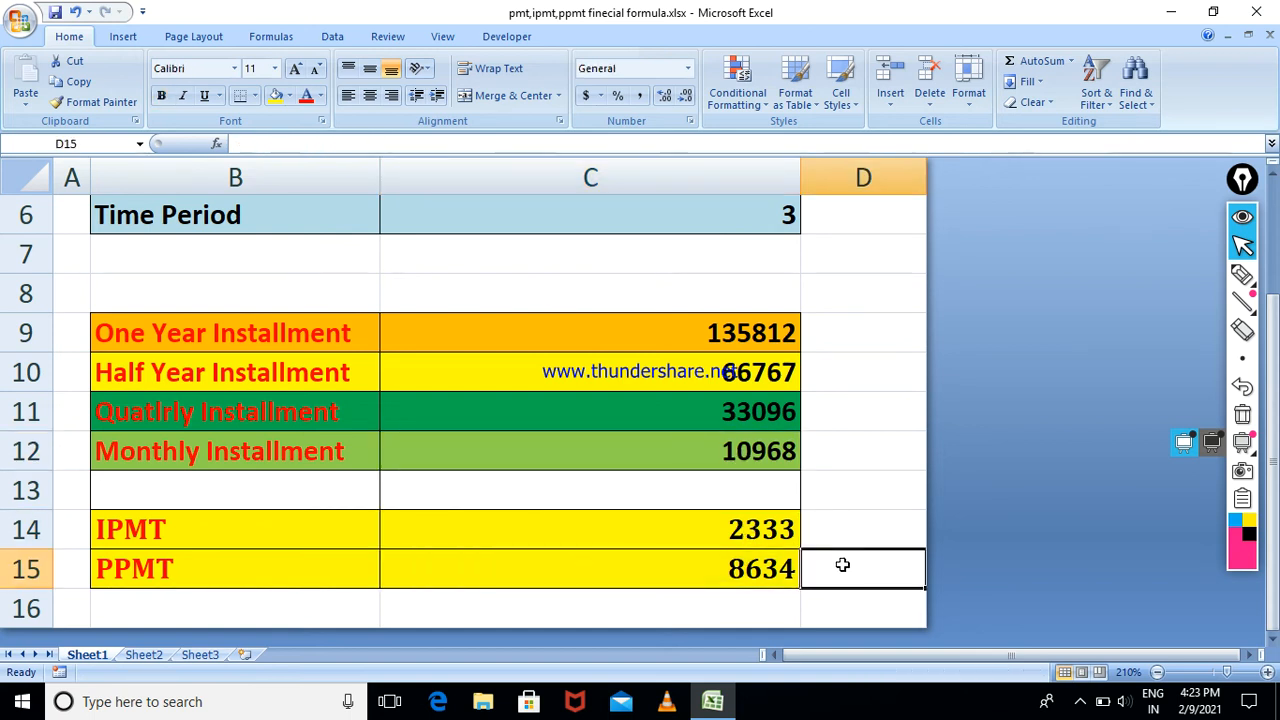
text(=)
click(760, 522)
text(+)
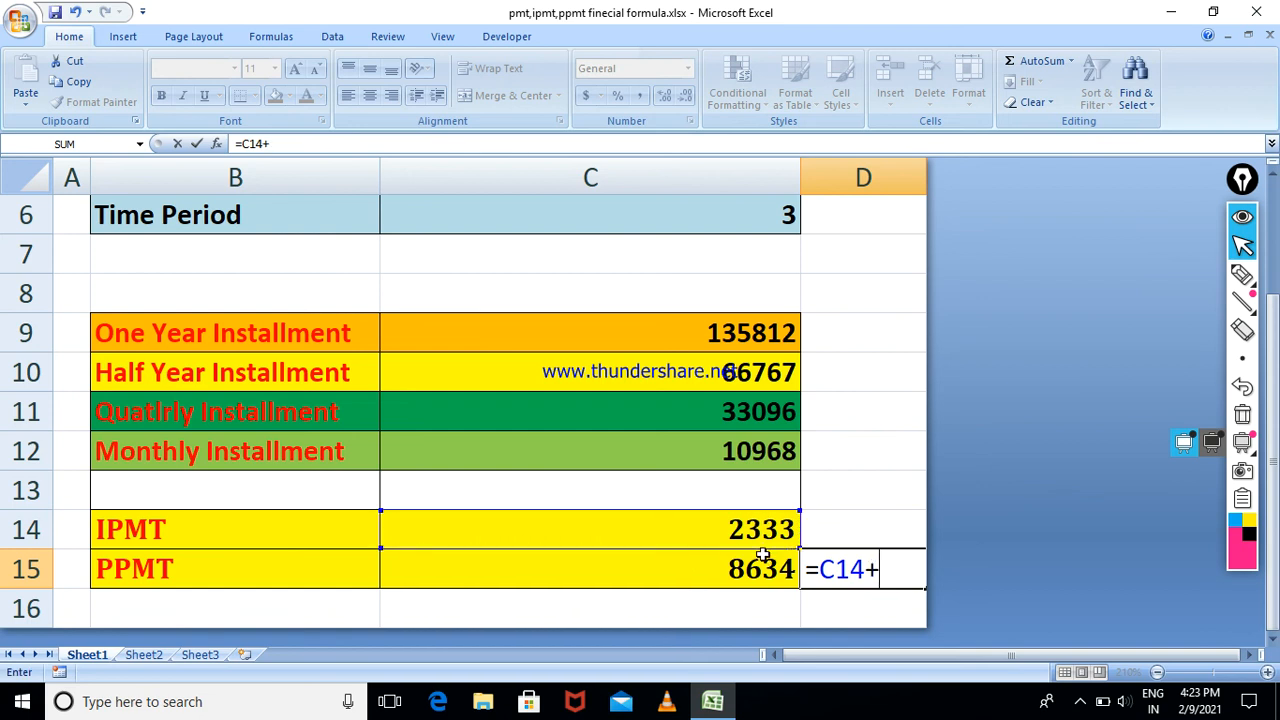
click(762, 565)
key(Return)
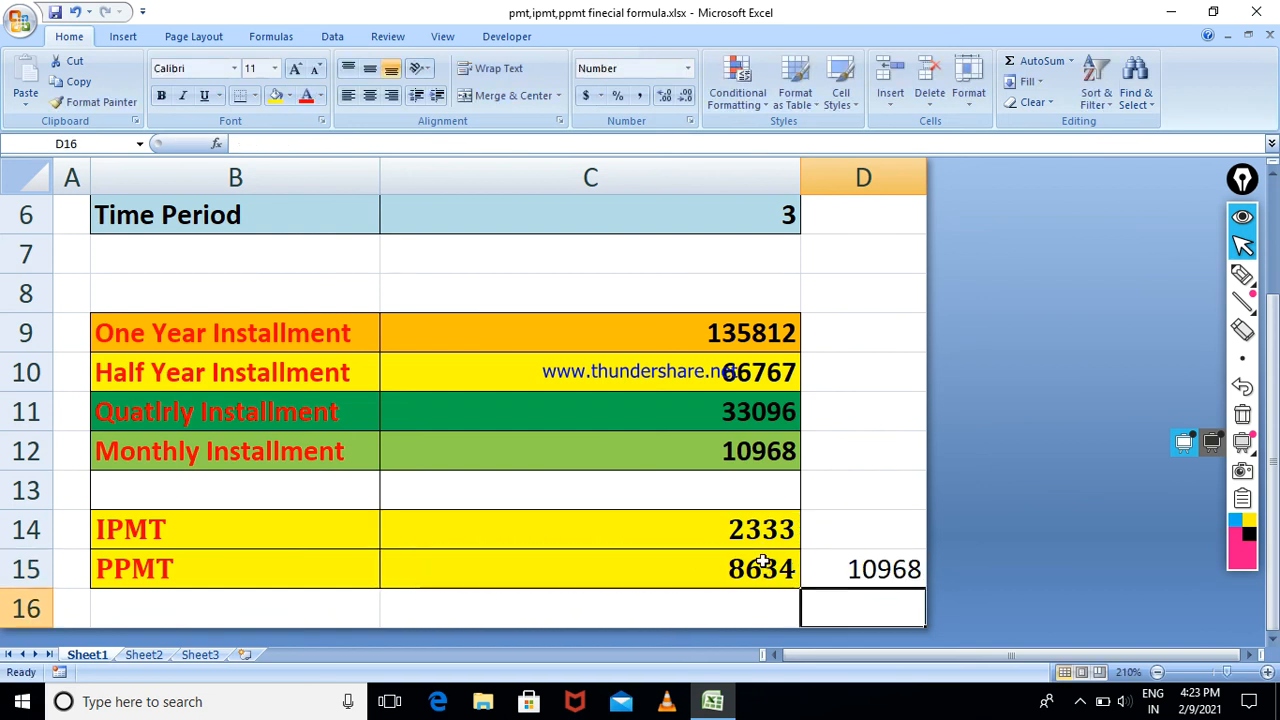
Examine the D15 sum, the IPMT and PPMT formulas, the loan details and the installment formulas
click(846, 565)
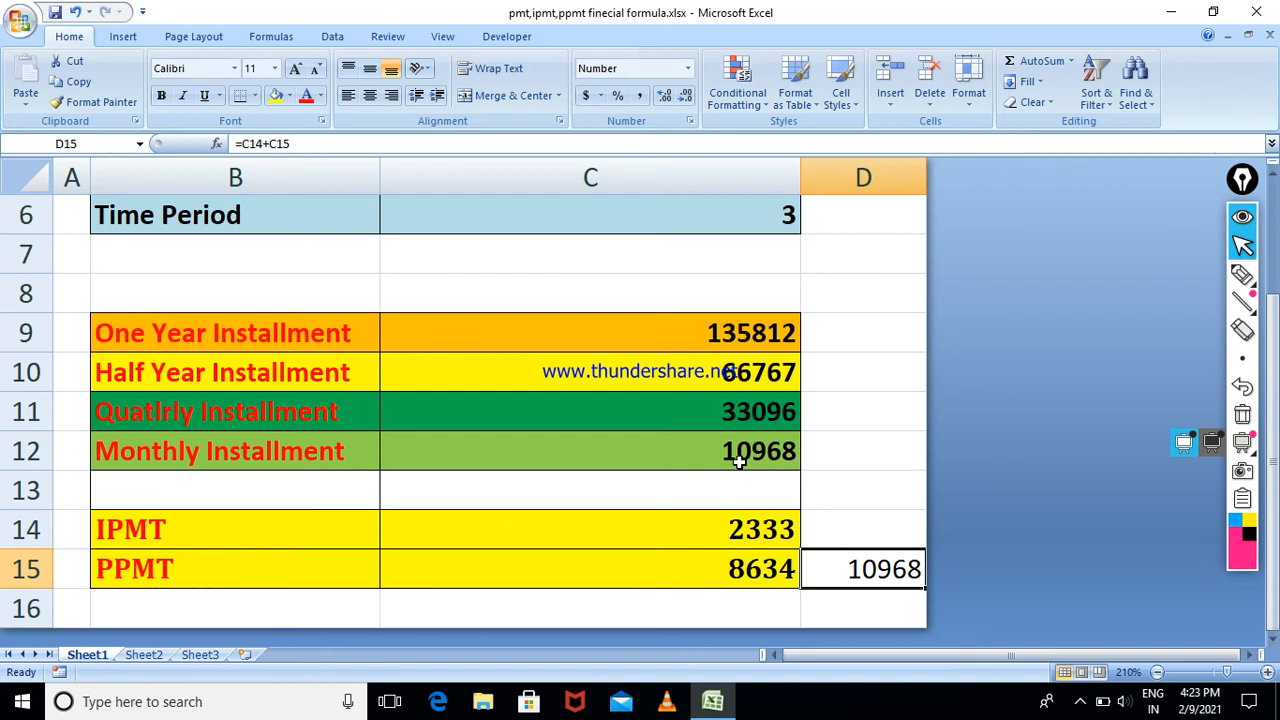
click(733, 531)
click(732, 565)
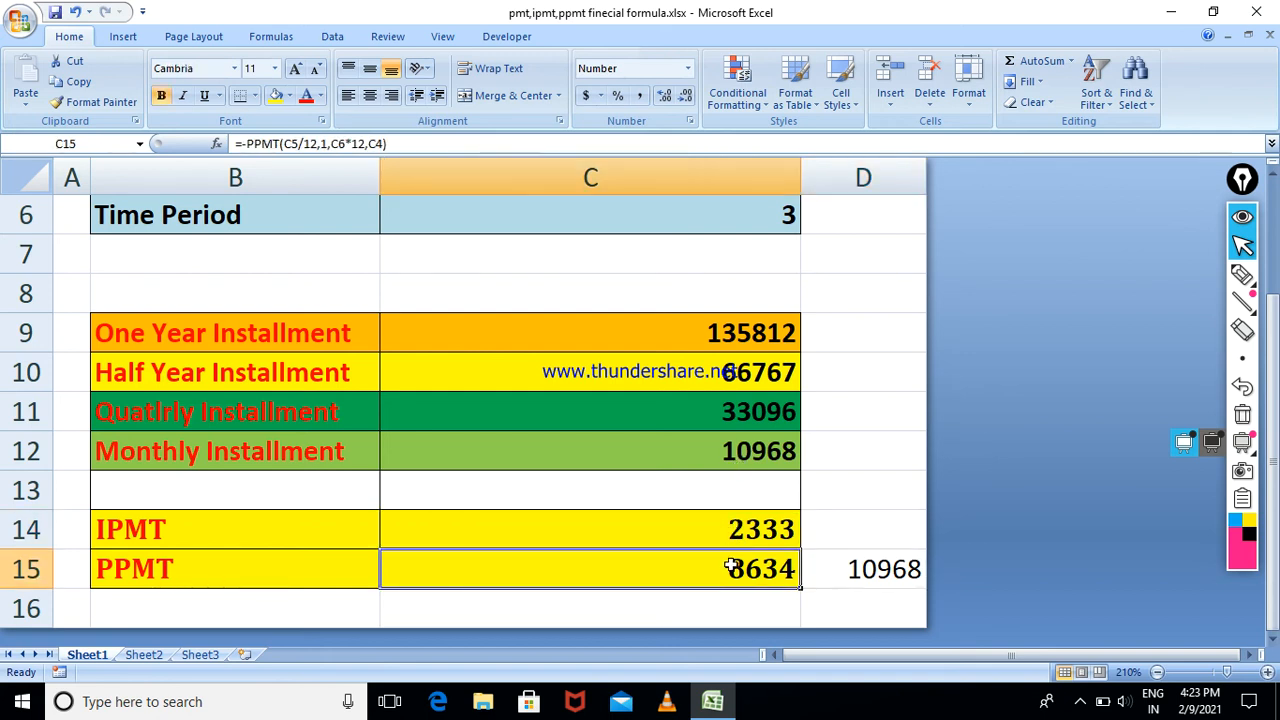
click(735, 536)
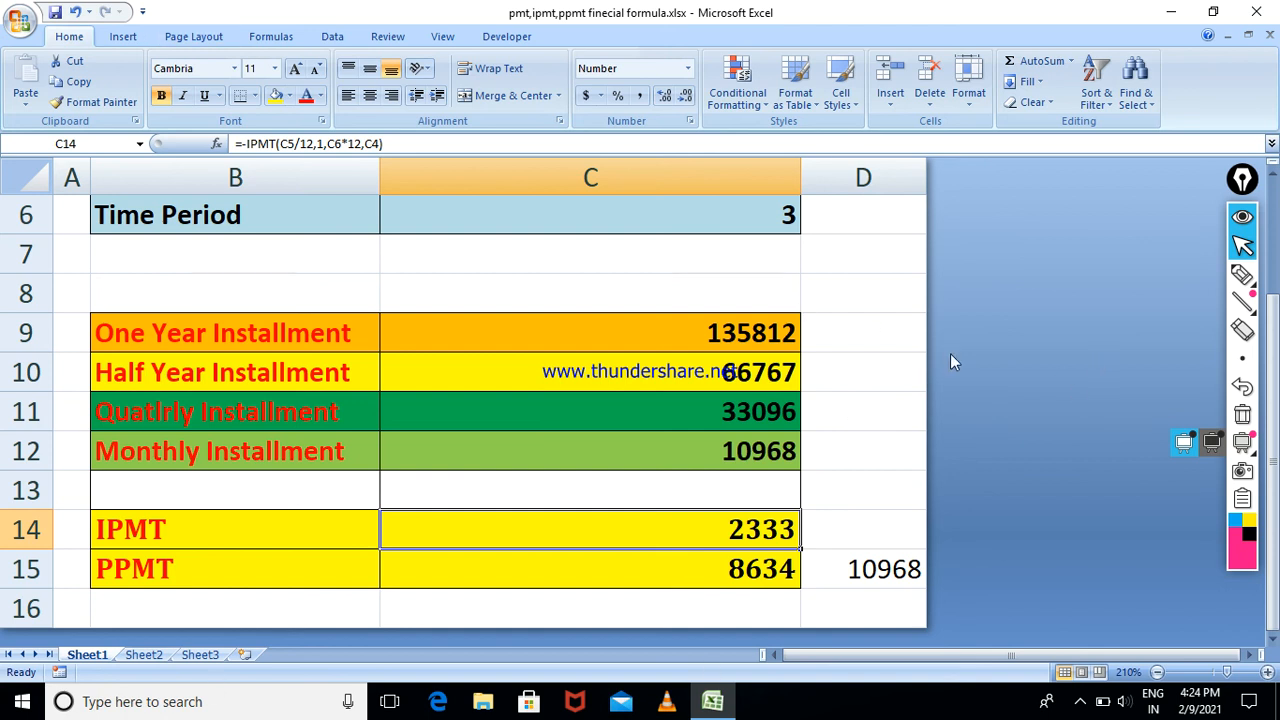
drag(1273, 313, 1273, 292)
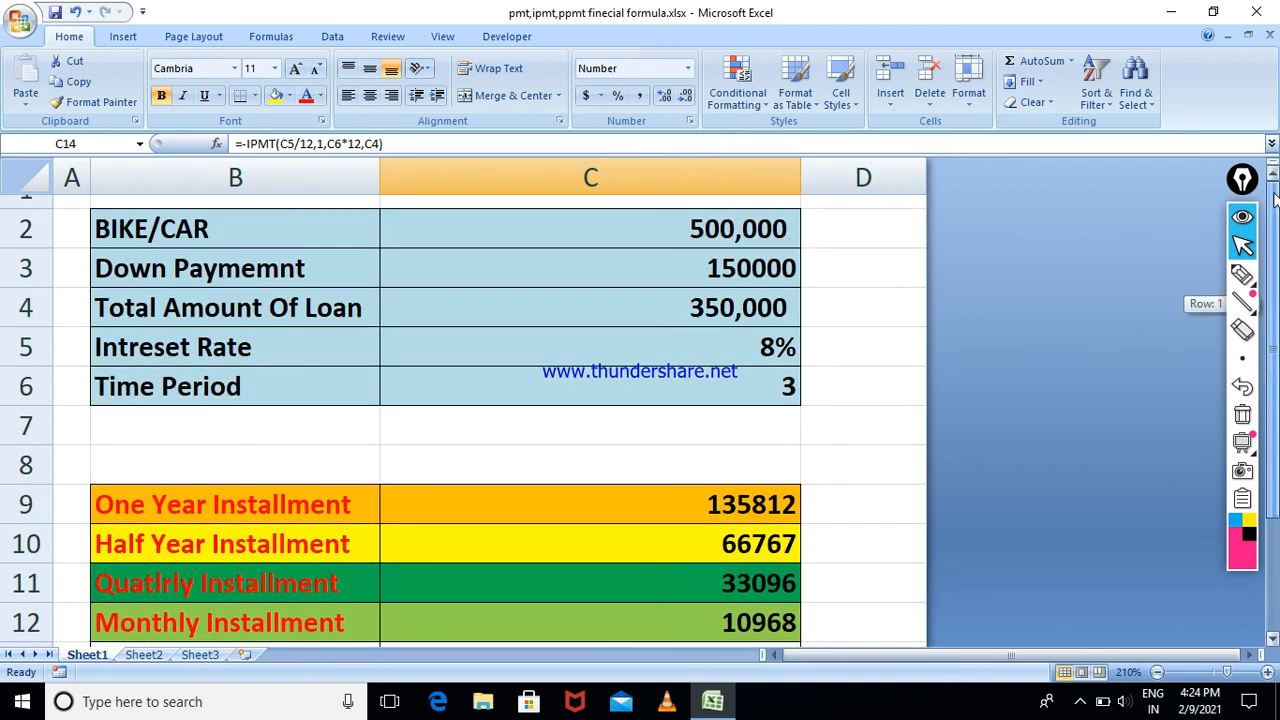
click(709, 266)
click(676, 336)
click(663, 431)
click(780, 505)
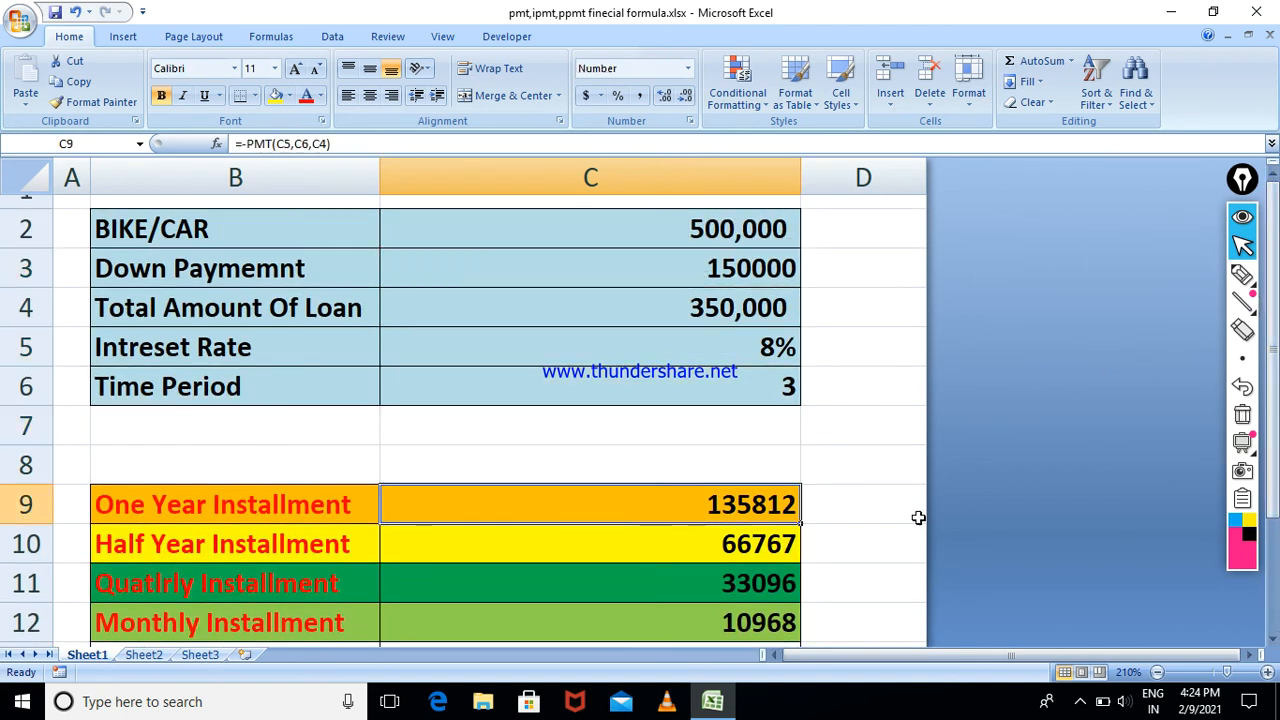
drag(1273, 234, 1273, 268)
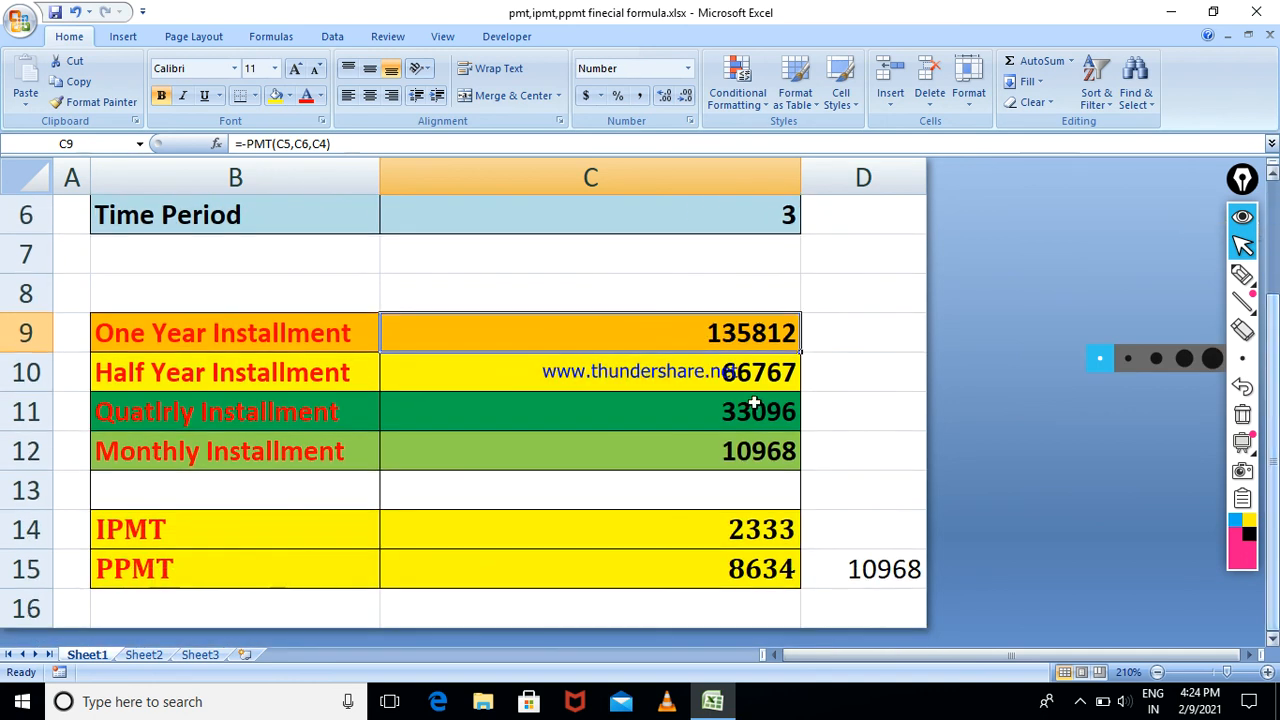
click(600, 406)
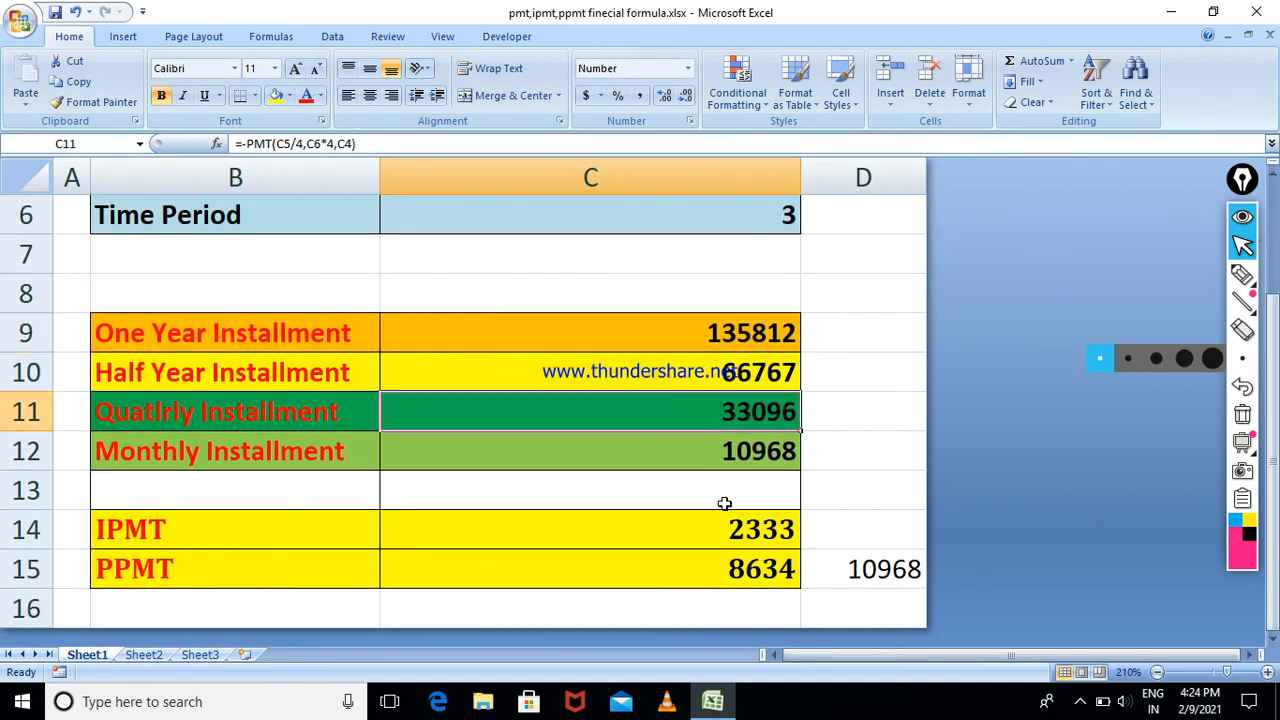
click(531, 450)
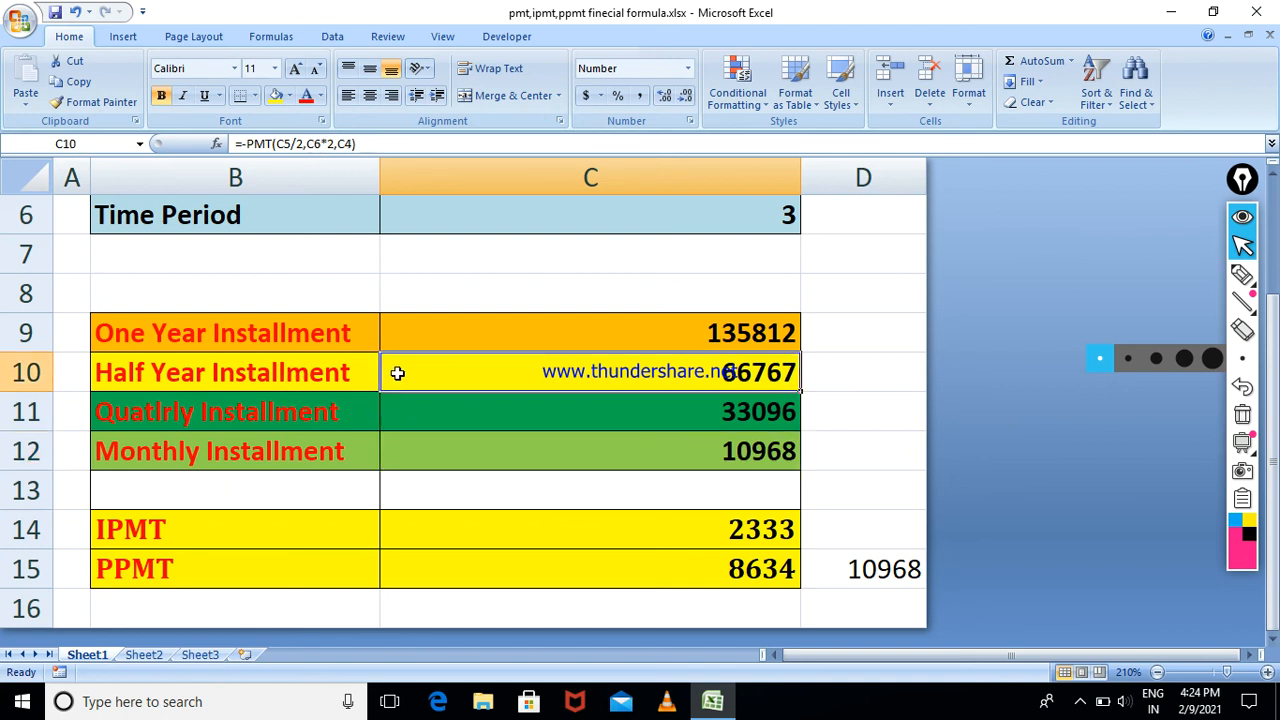
click(276, 328)
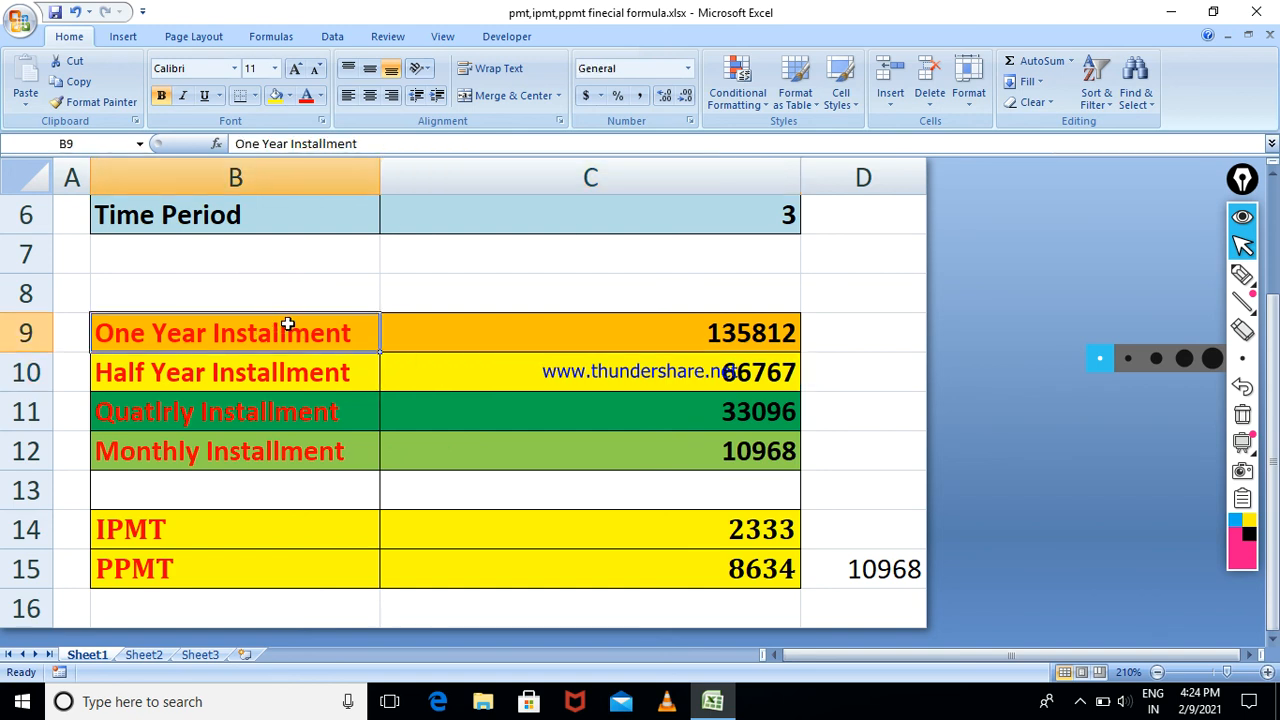
Turn the live formulas in C9 and C10 into the texts =-PMT(C5,C6,C4) and =-PMT(C5/2,C6*2,C4)
click(502, 337)
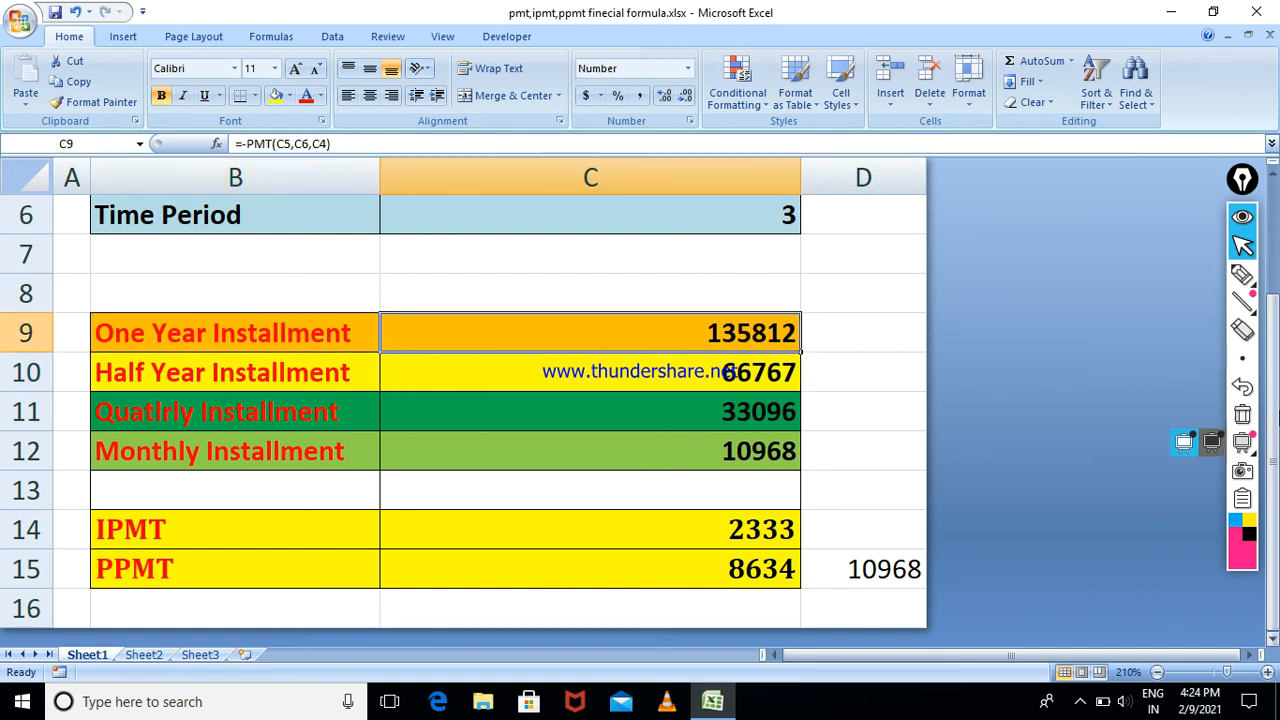
scroll(1275, 343, up, 1)
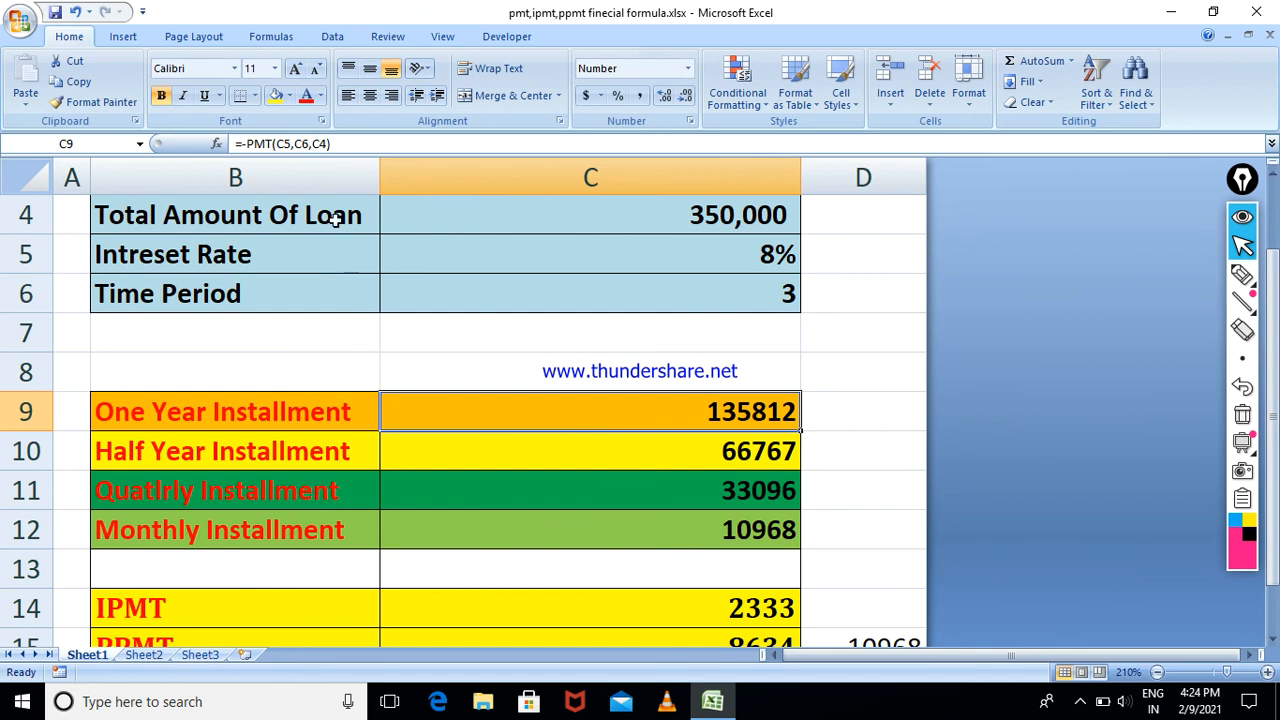
click(242, 144)
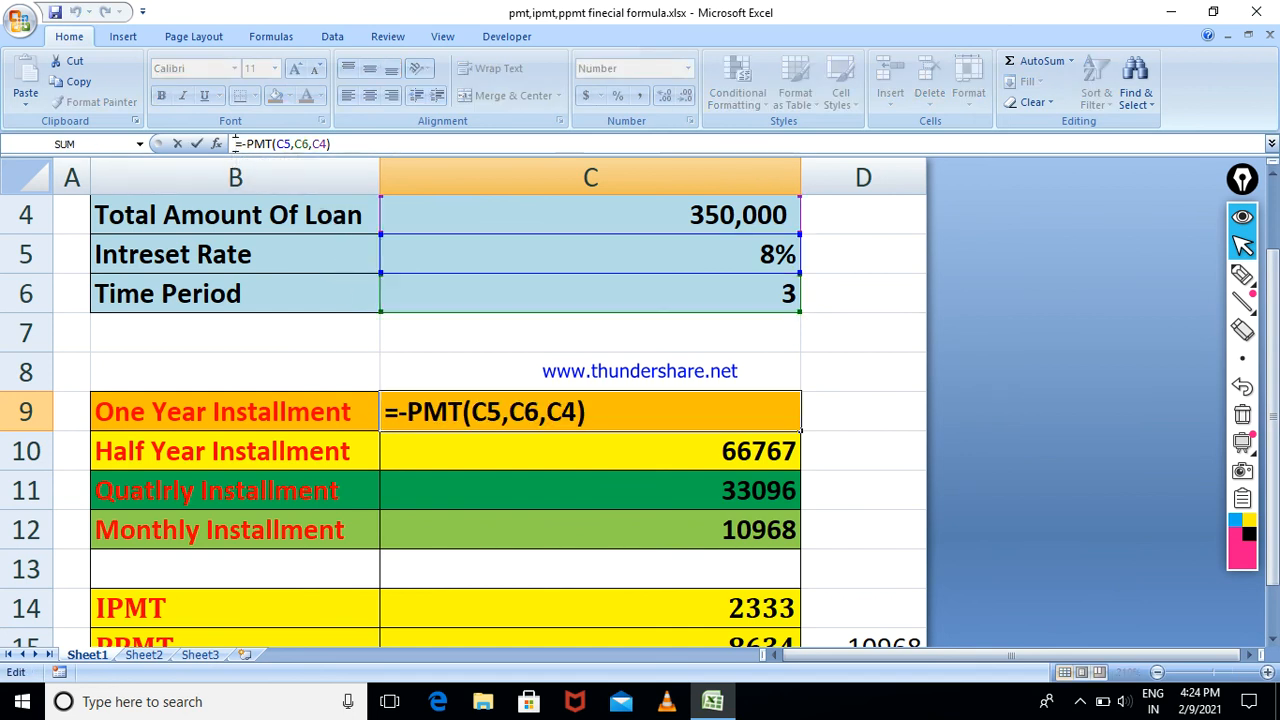
key(Return)
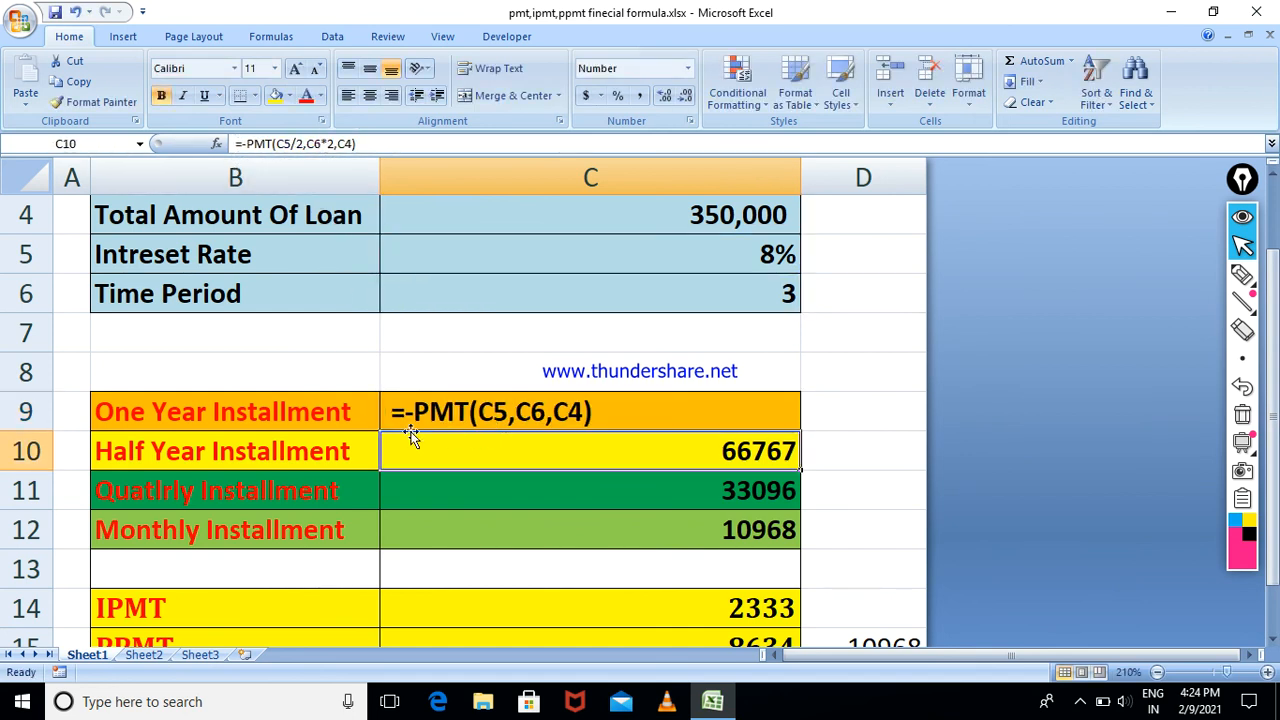
click(238, 144)
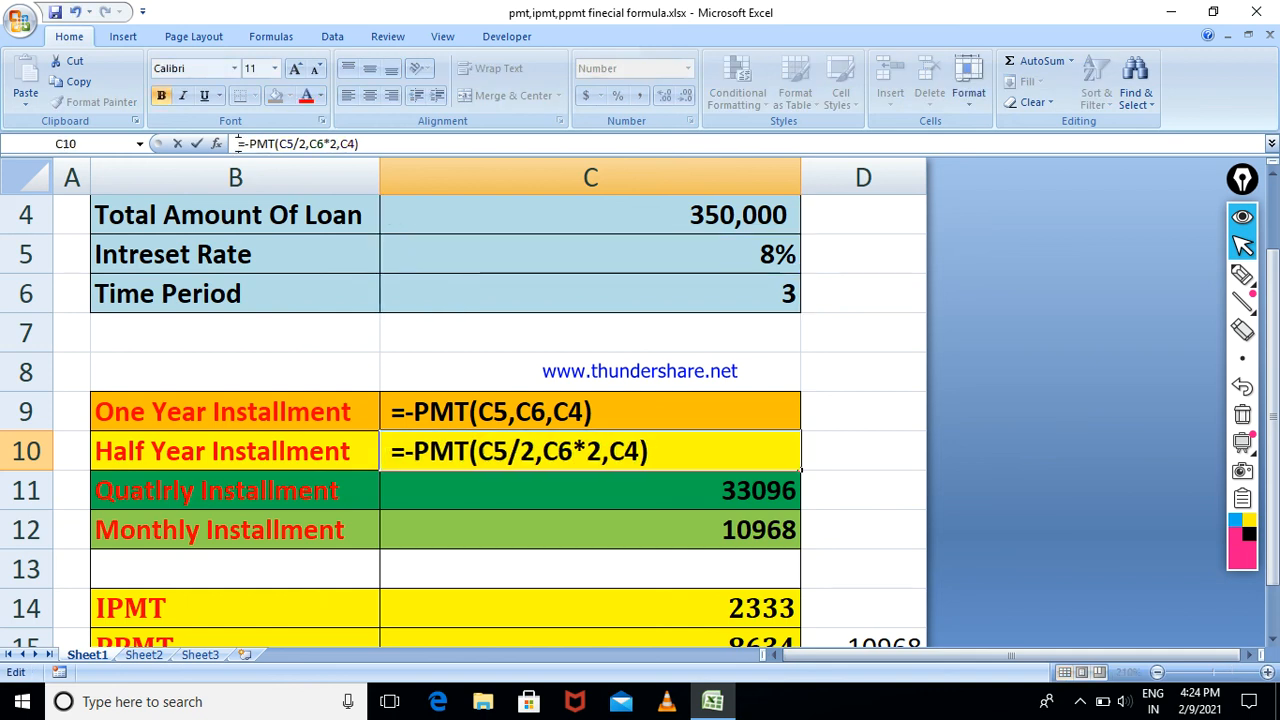
key(Return)
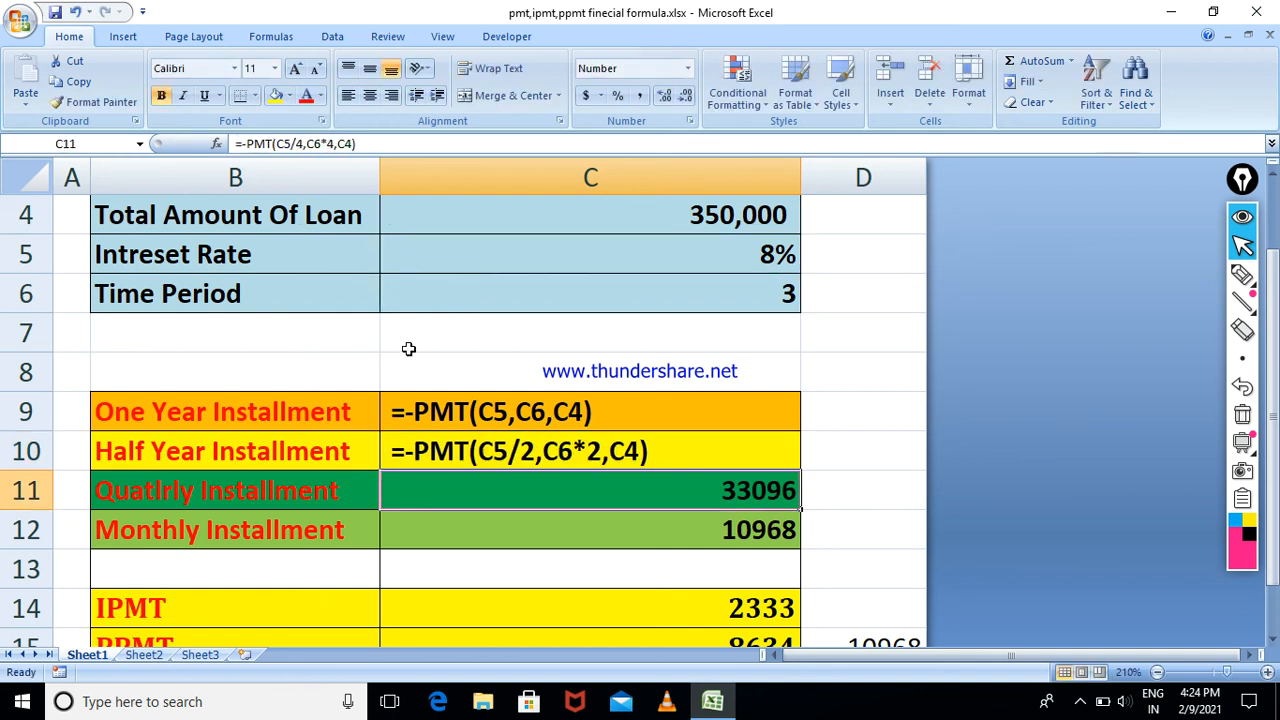
Turn the live formulas in C11 and C12 into the texts =-PMT(C5/4,C6*4,C4) and =-PMT(C5/12,C6*12,C4)
click(232, 144)
key(Return)
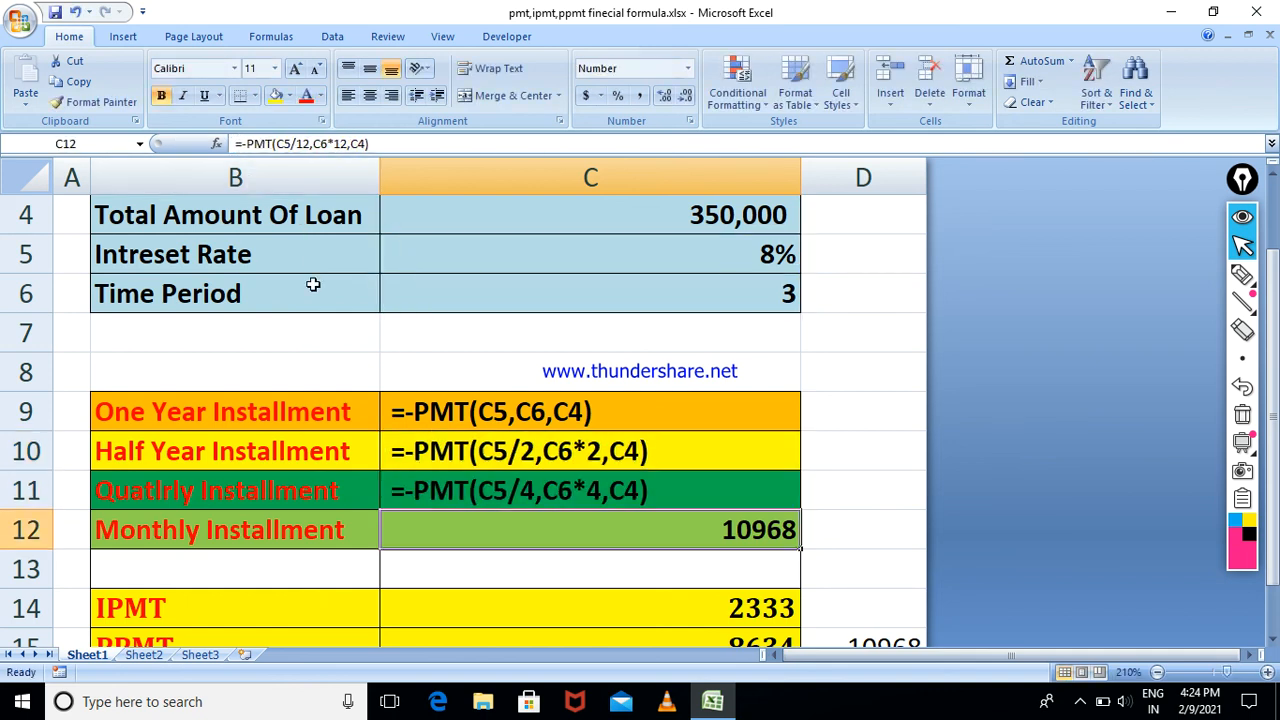
click(242, 144)
key(Return)
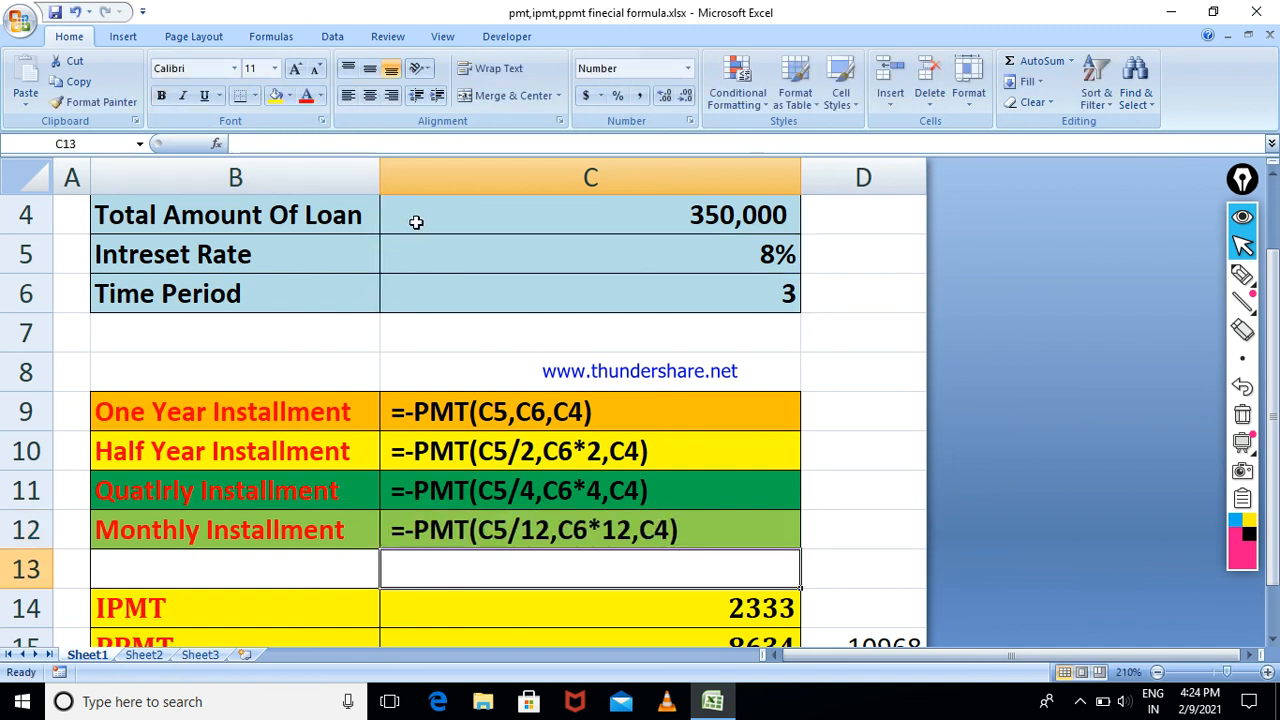
Turn the live loan amount formula in C4 into the text =C2-C3
click(450, 246)
click(445, 215)
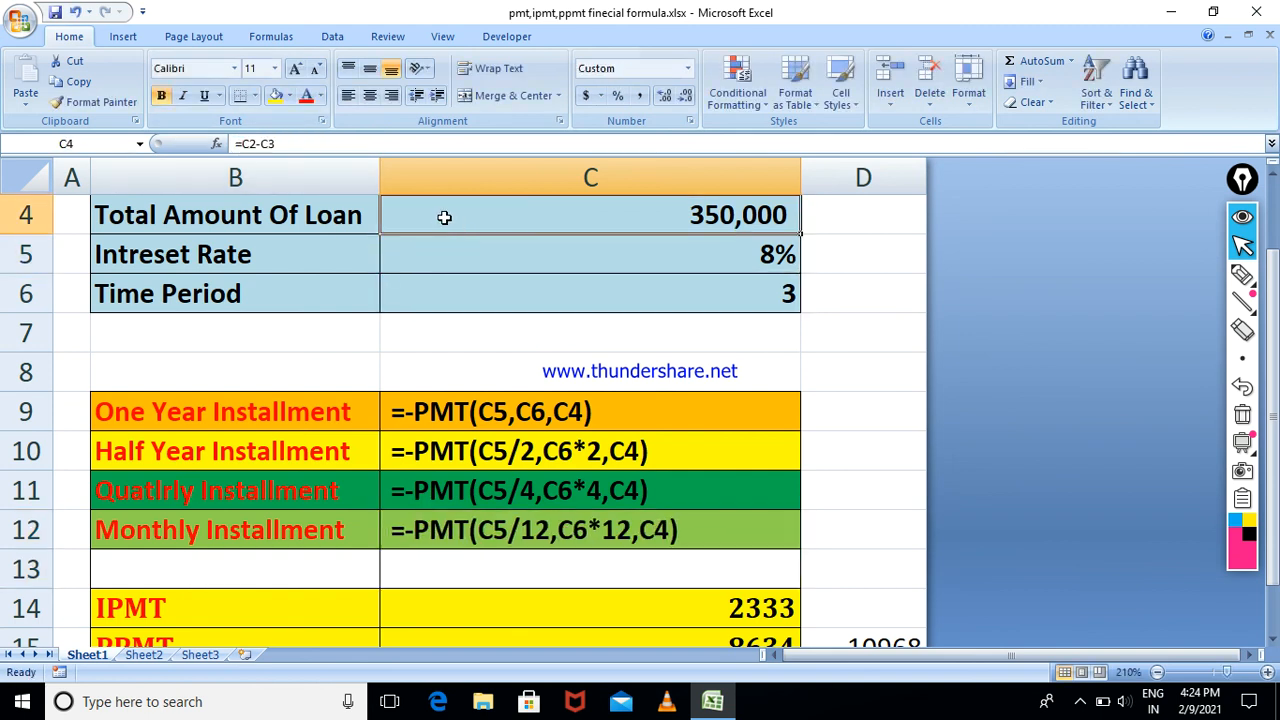
click(242, 146)
key(Return)
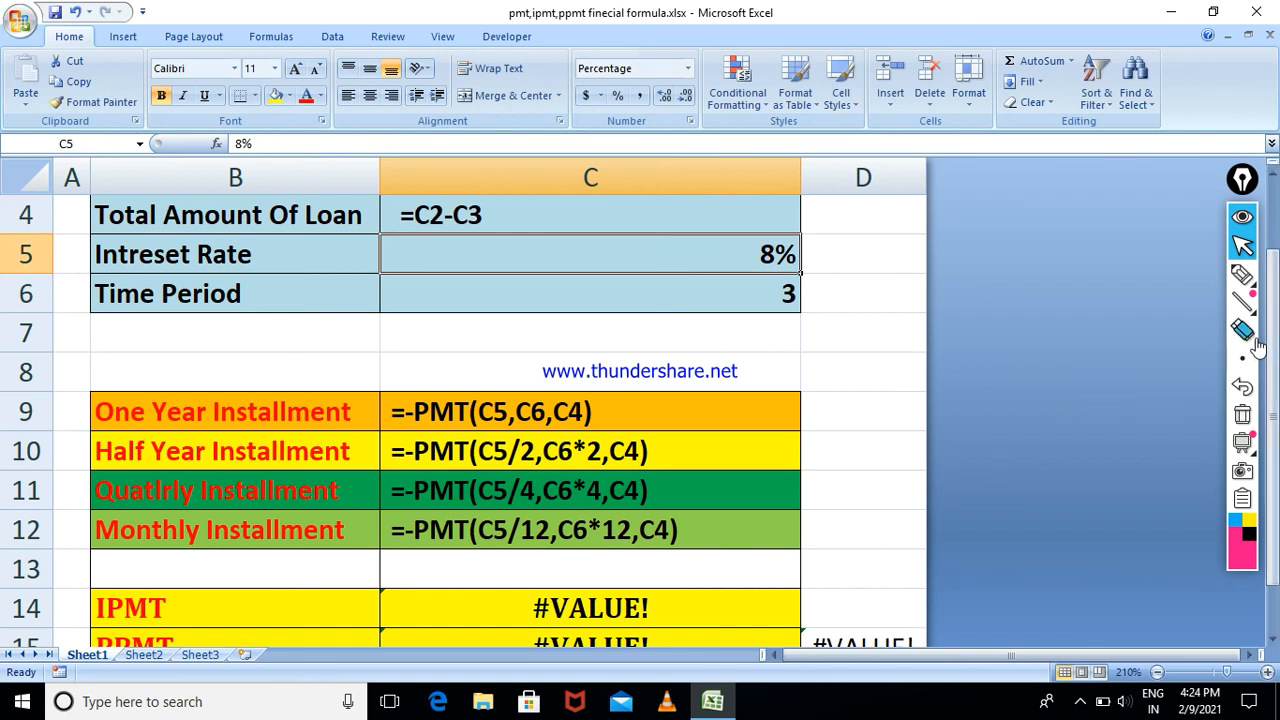
Try to turn the IPMT formula in C14 into text
drag(1272, 330, 1272, 403)
click(632, 527)
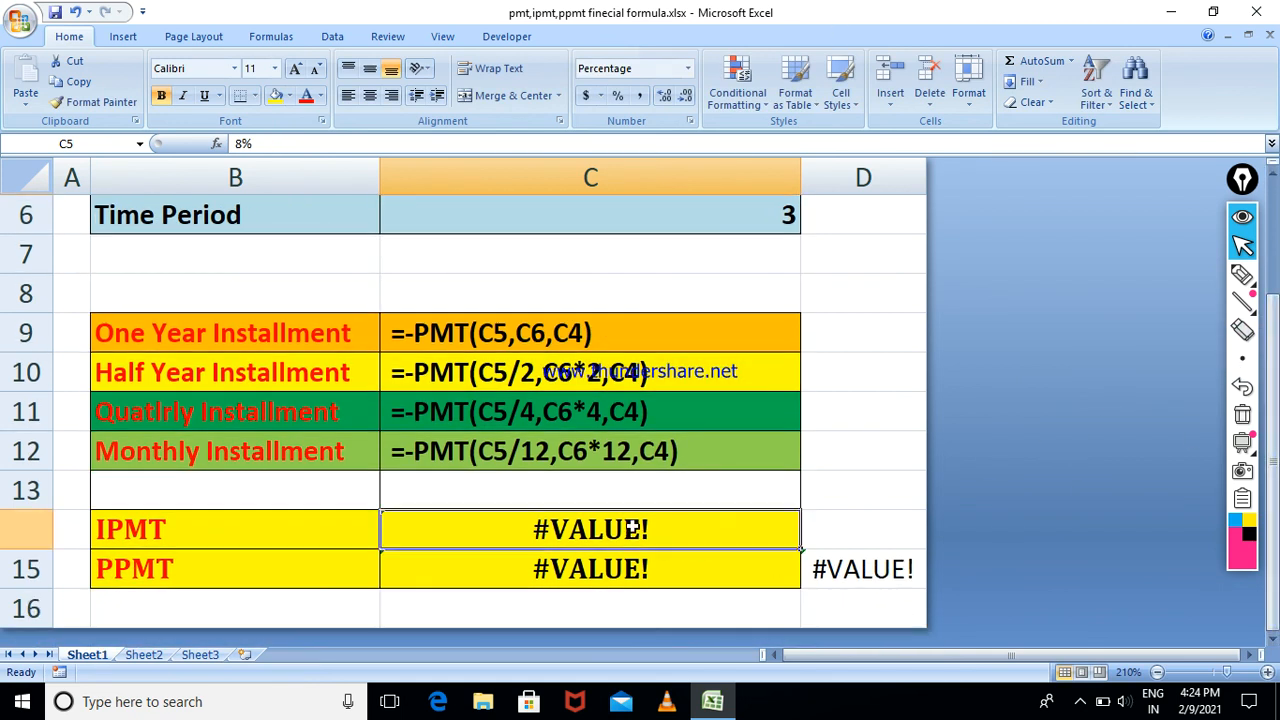
click(238, 145)
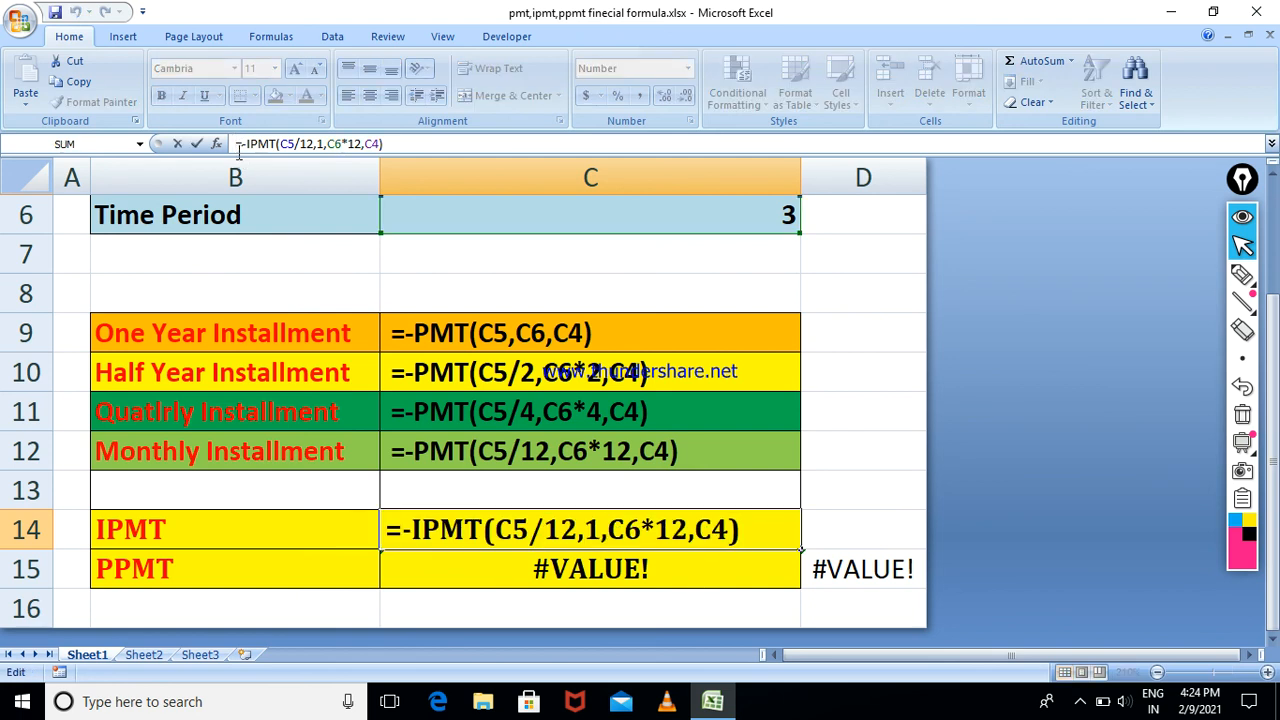
key(Return)
click(537, 531)
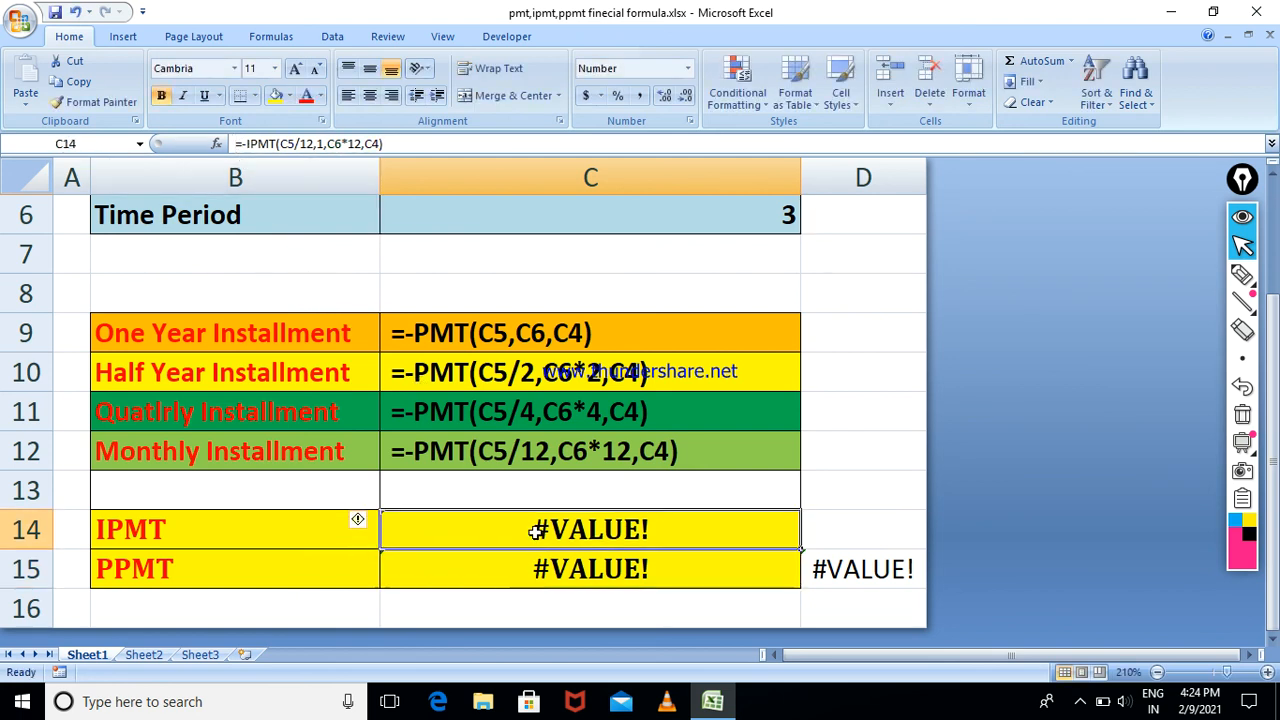
Turn the text in C4 back into the live formula =C2-C3 for the total loan amount
scroll(768, 302, up, 3)
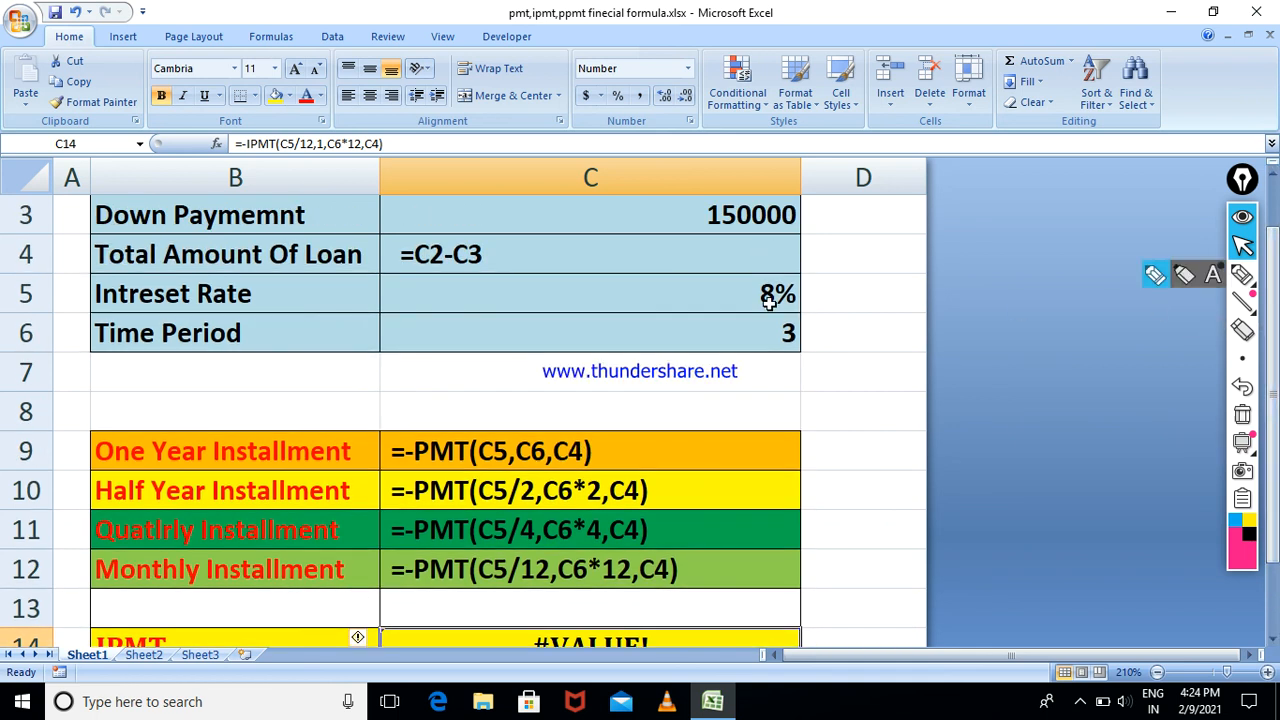
click(551, 254)
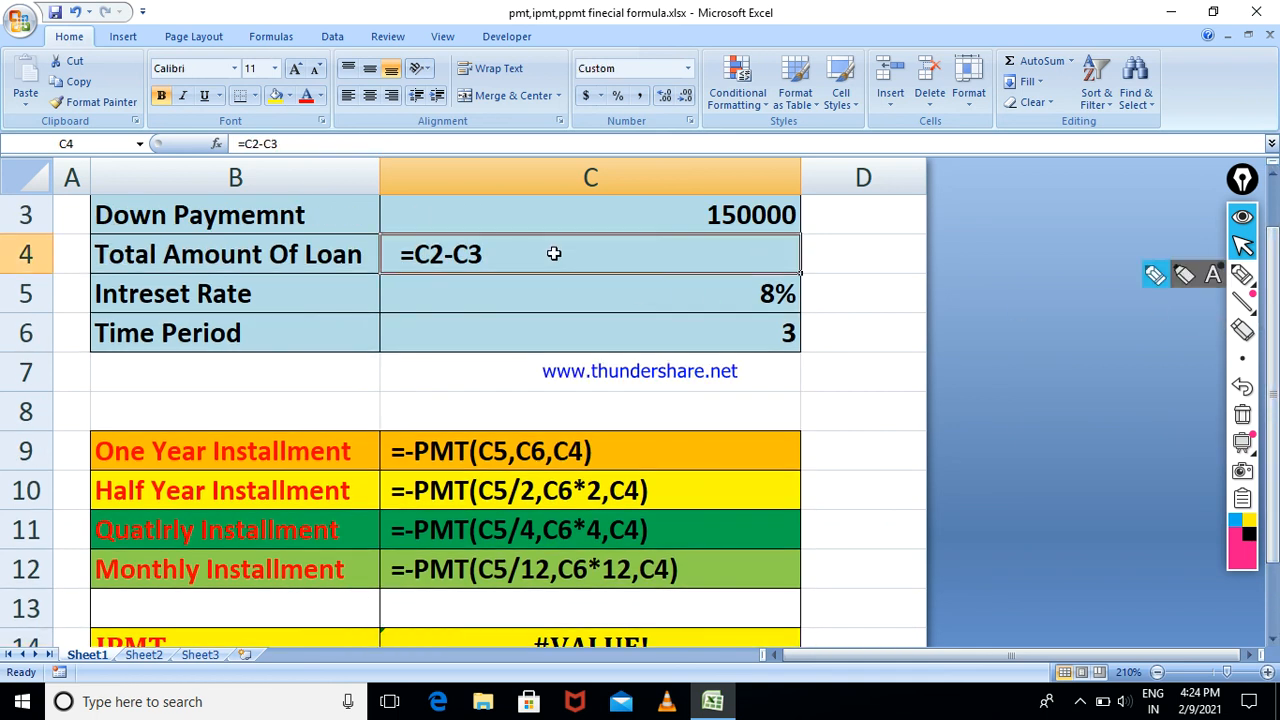
double_click(403, 255)
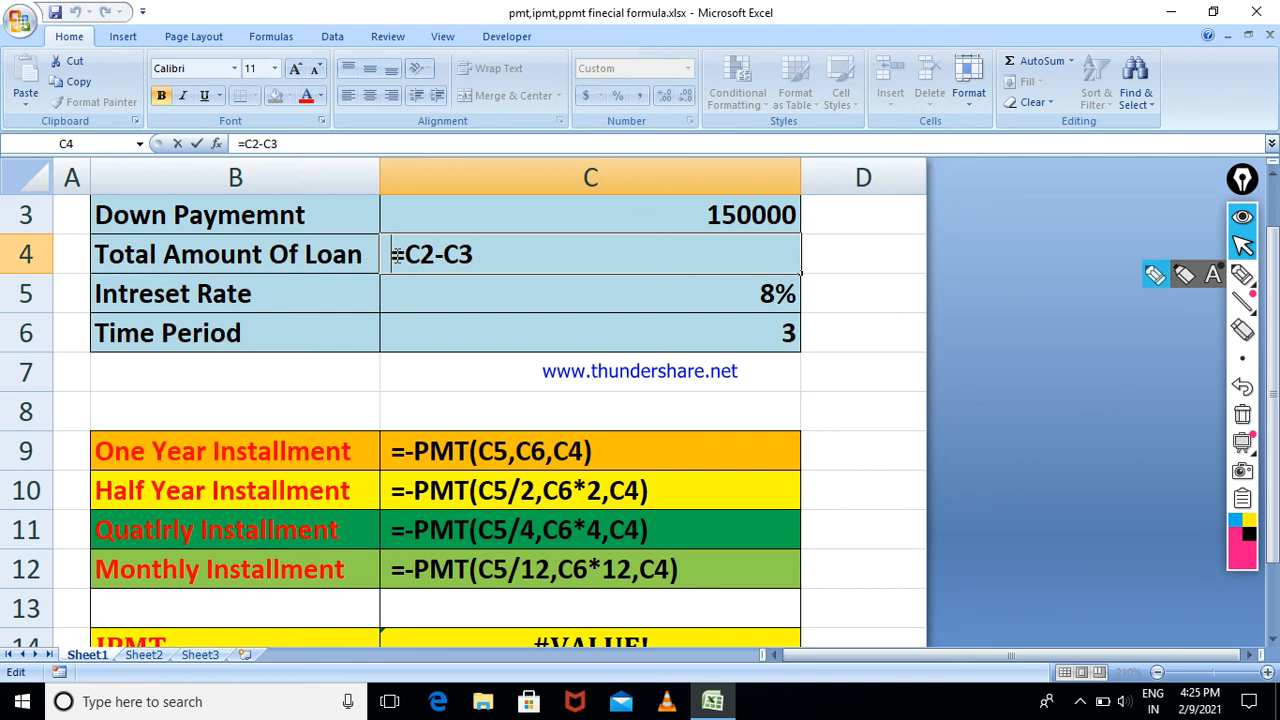
double_click(397, 255)
key(Return)
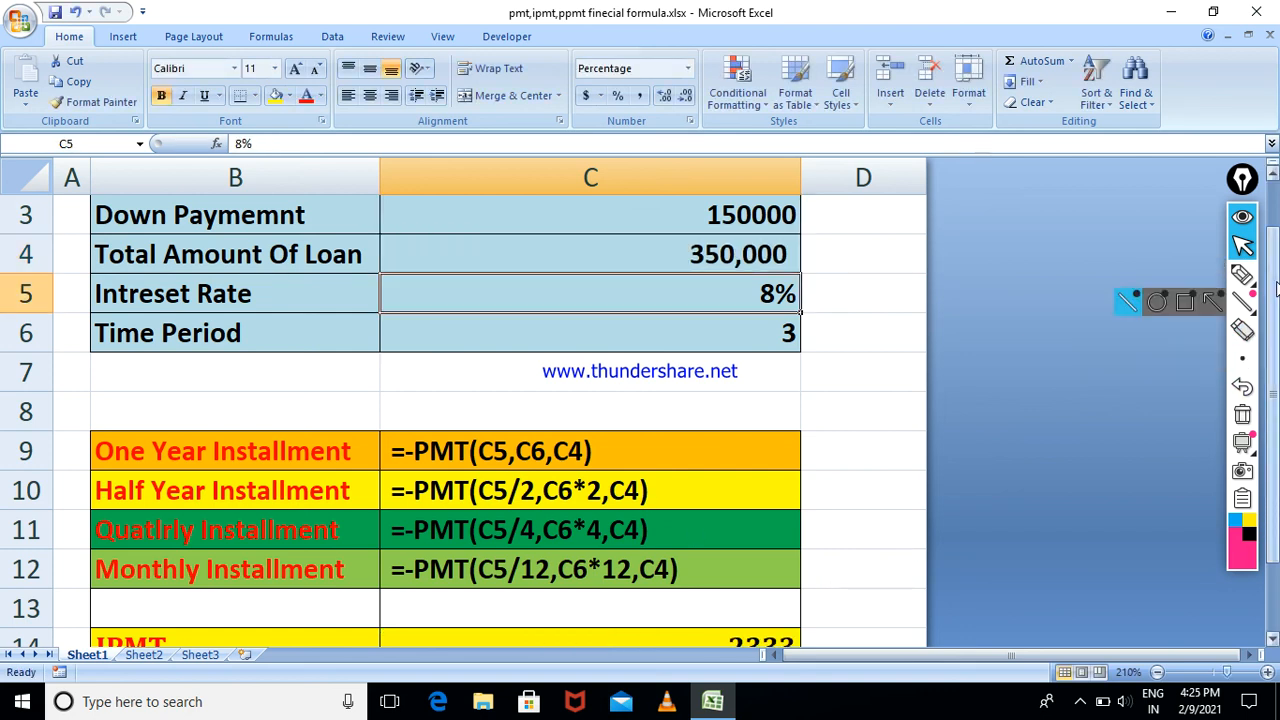
Turn the live formulas in C14 and C15 into the texts =-IPMT(C5/12,1,C6*12,C4) and =-PPMT(C5/12,1,C6*12,C4)
scroll(1276, 289, down, 1)
click(702, 529)
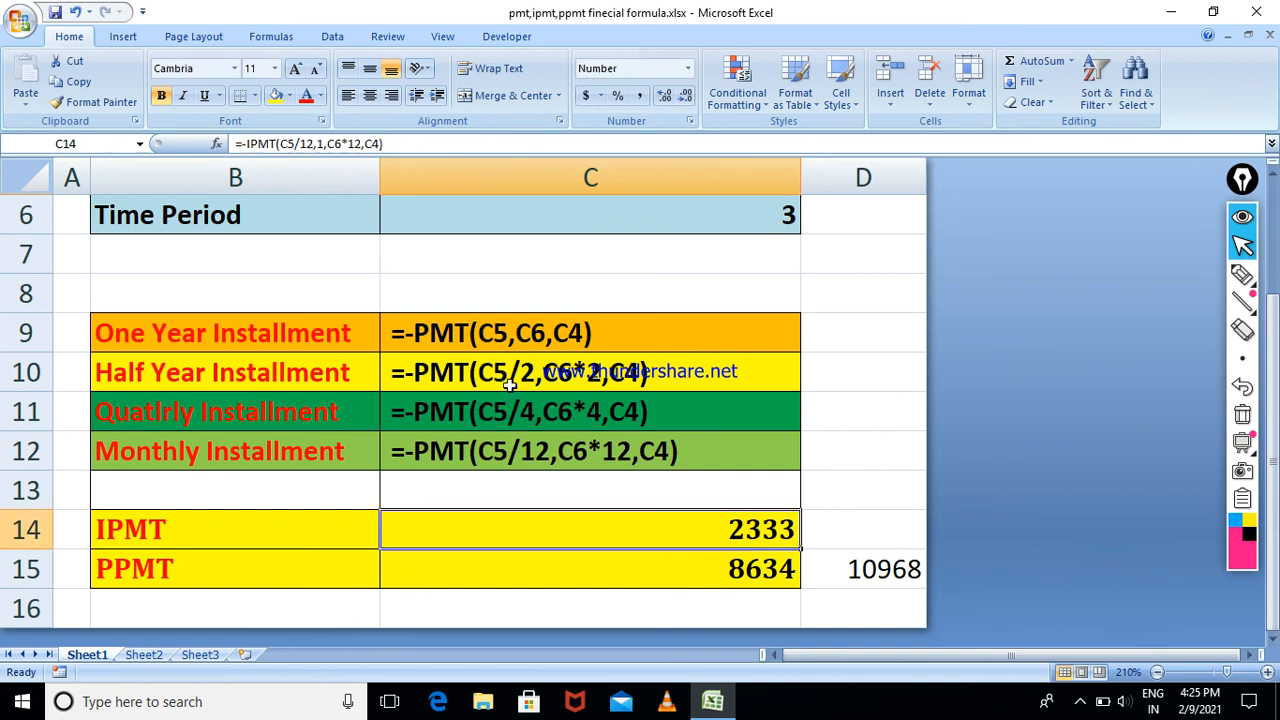
click(240, 143)
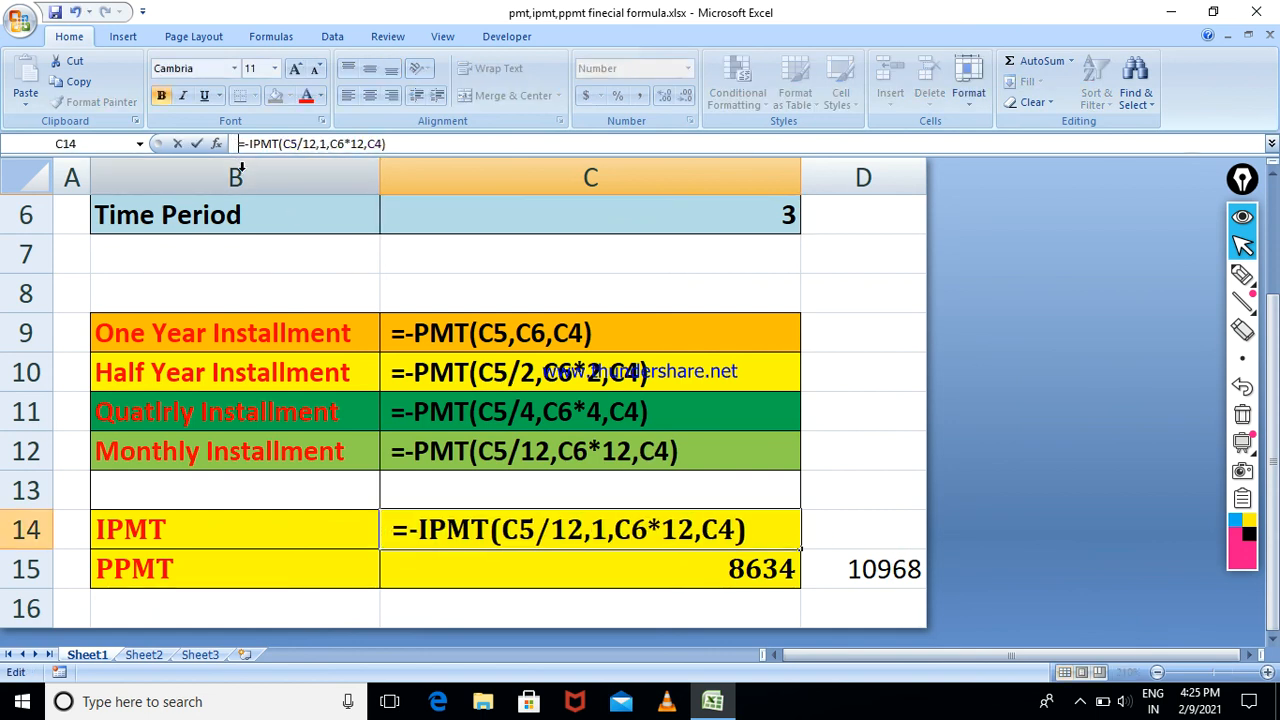
text(')
key(Return)
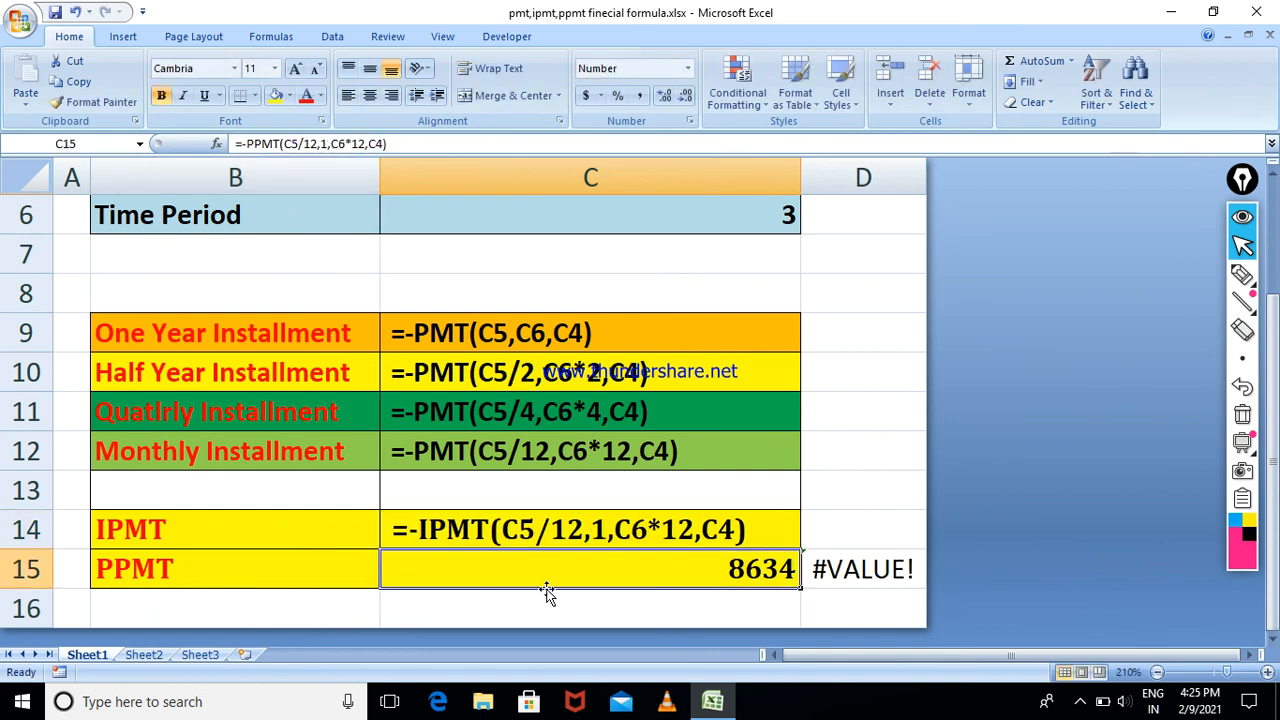
click(240, 143)
text(')
key(Return)
Clear the check formula =C14+C15 from D15
click(869, 569)
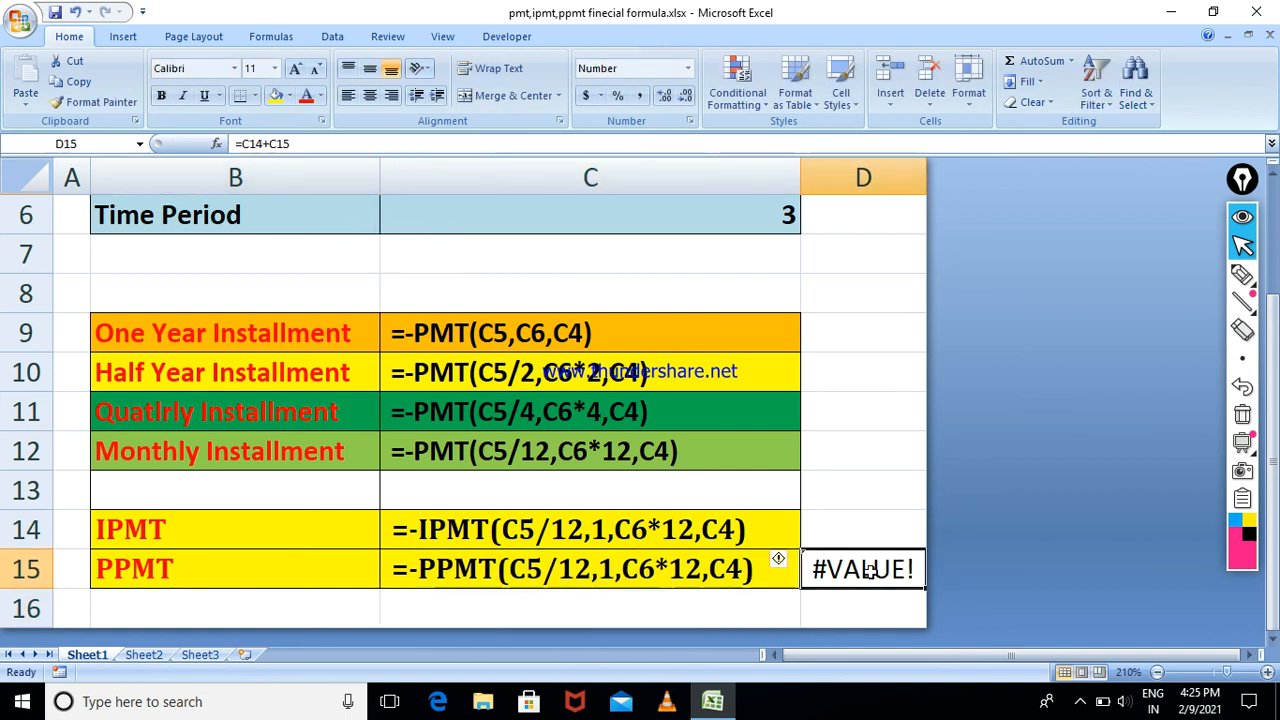
click(238, 145)
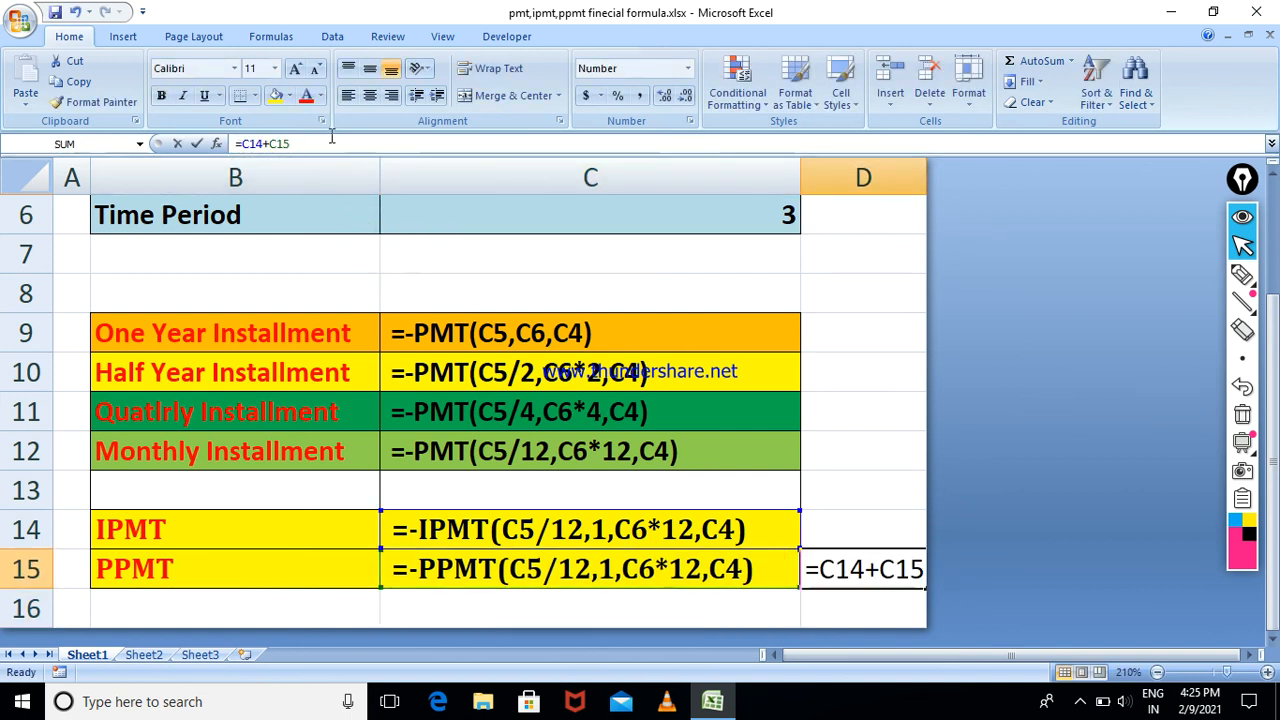
drag(290, 143, 240, 143)
key(BackSpace)
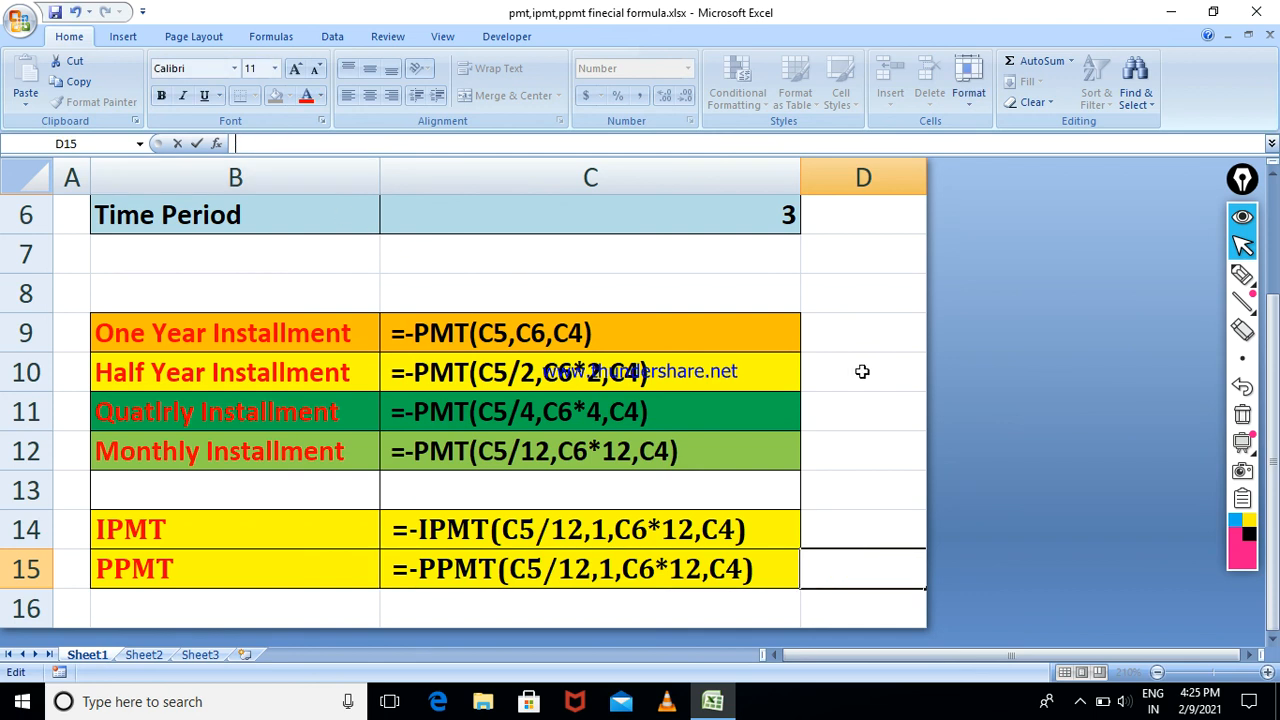
click(863, 371)
scroll(505, 239, up, 2)
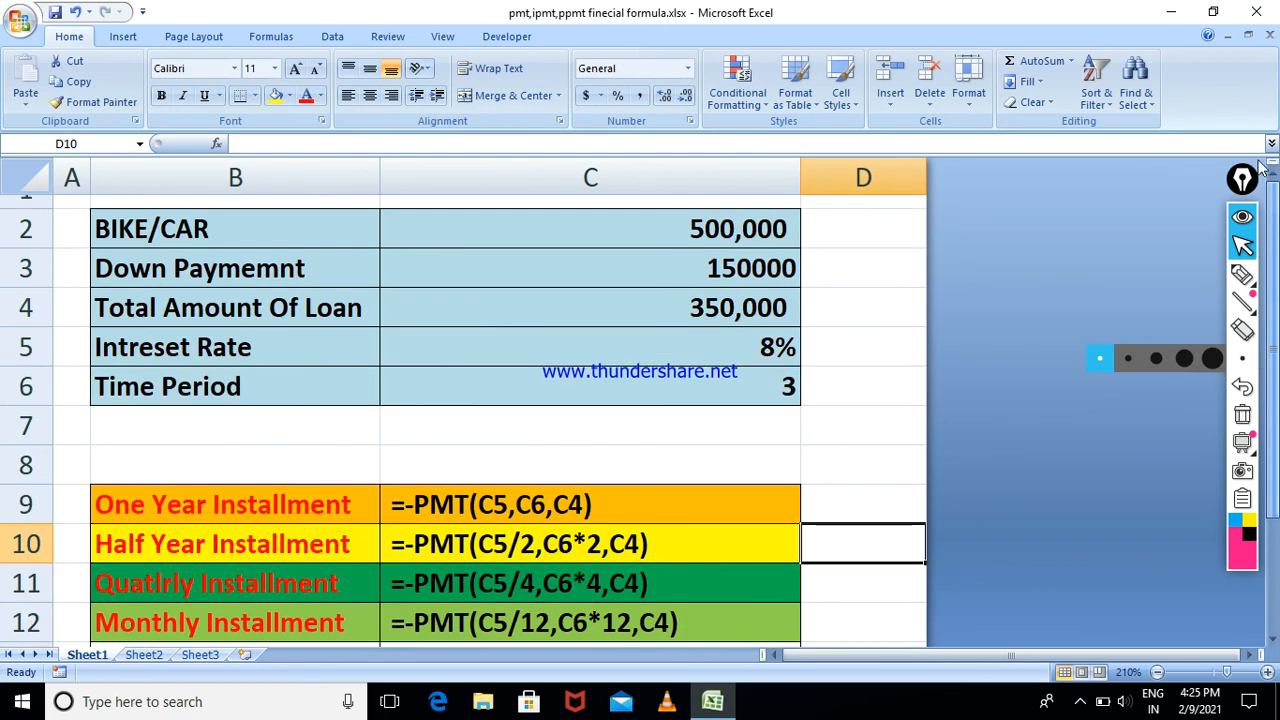